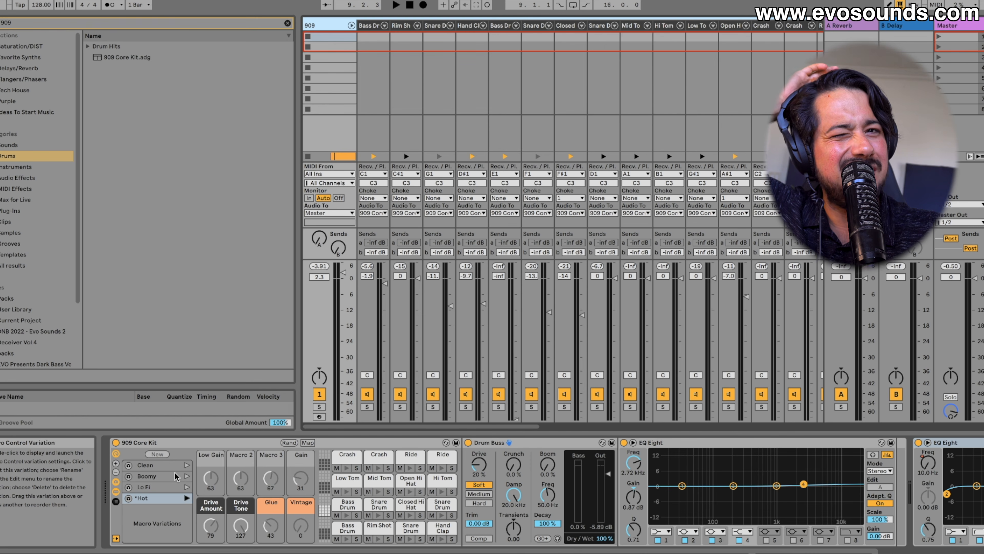
Step: Solo the 909 drum rack track and select the Drum Buss device on its Mix Bus return chain
left_click(319, 406)
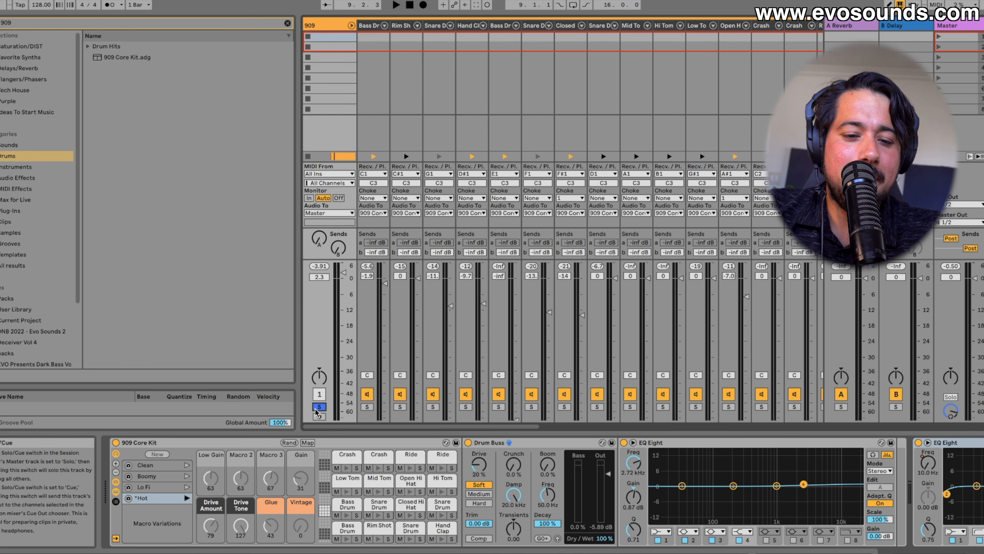
scroll(702, 66, "right", 8)
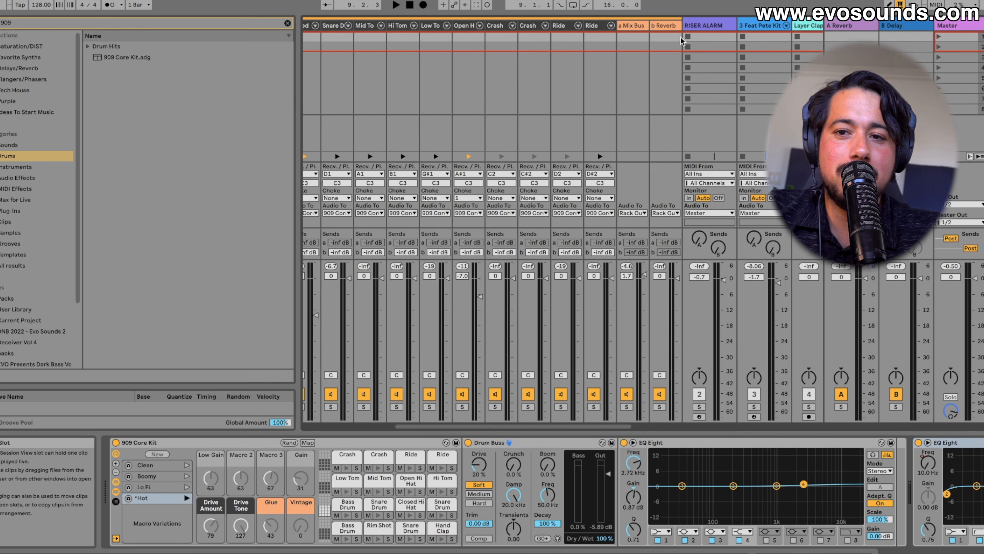
left_click(633, 25)
left_click(160, 443)
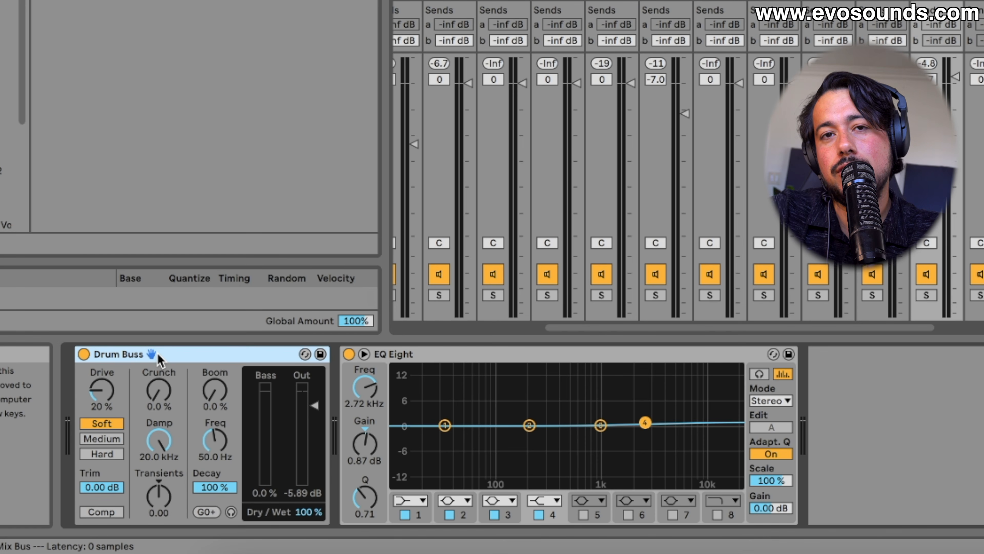
Step: Play the drums and bypass and re-enable Drum Buss to compare the sound with and without it
key("space")
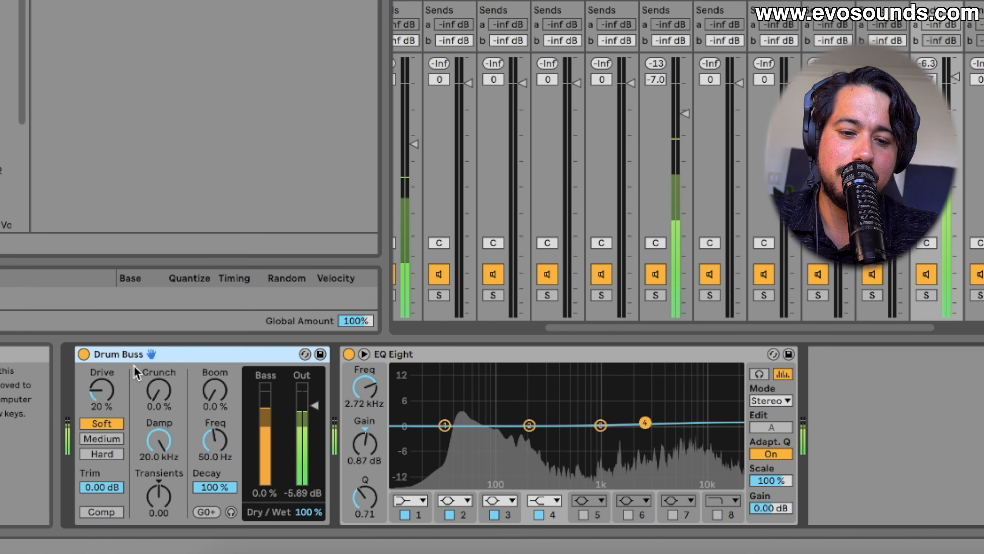
left_click(84, 355)
left_click(84, 355)
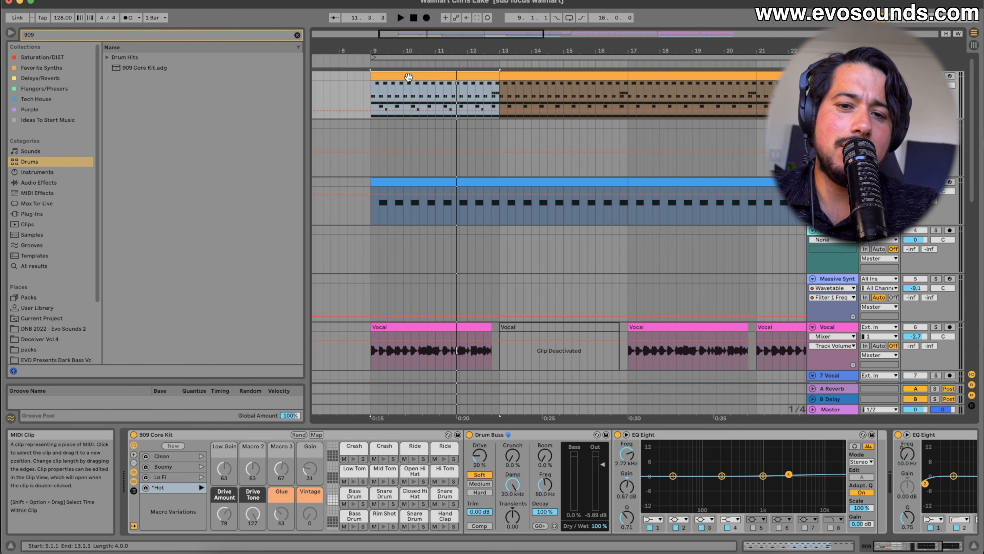
Step: Open the 909 track's MIDI clip at bar 9 in the note editor and enlarge the editor area
double_click(428, 75)
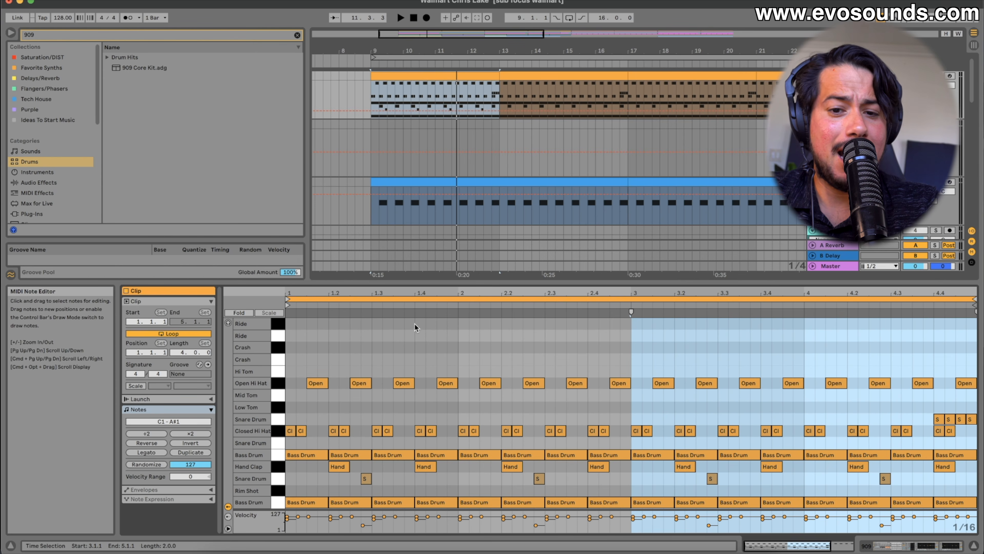
left_click_drag(417, 281, 411, 147)
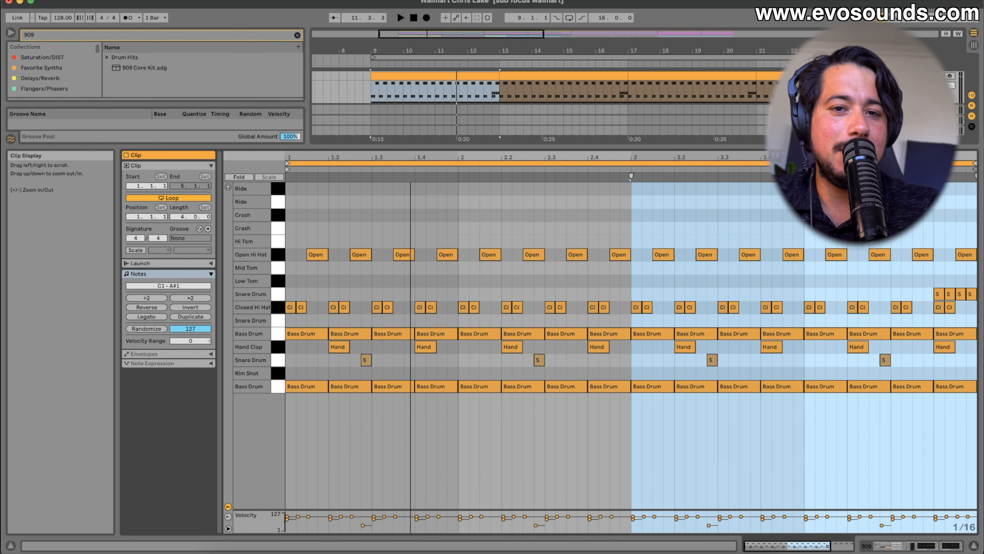
key("minus")
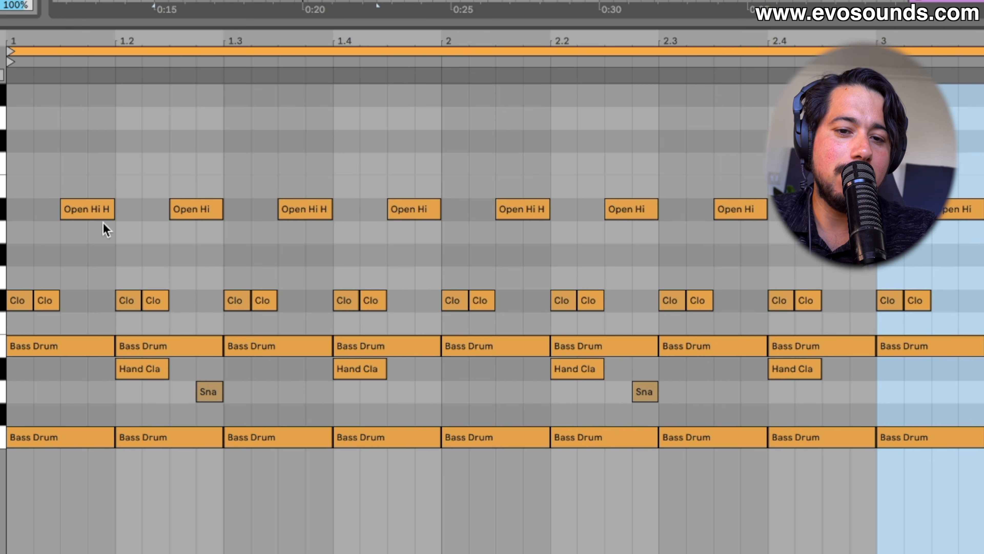
Step: Examine where the open hi-hat notes fall between the beats in the first two bars of the drum clip
left_click_drag(342, 266, 281, 228)
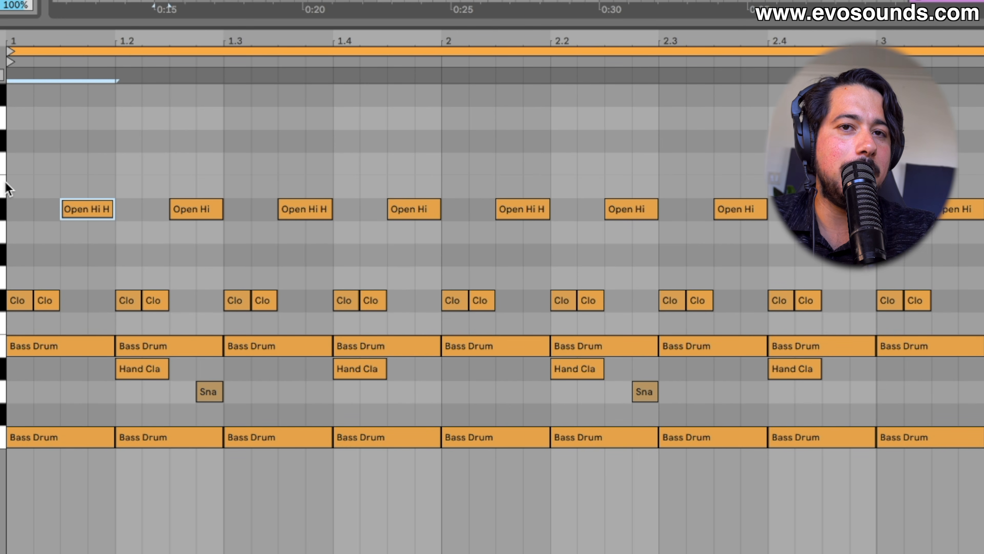
key("plus")
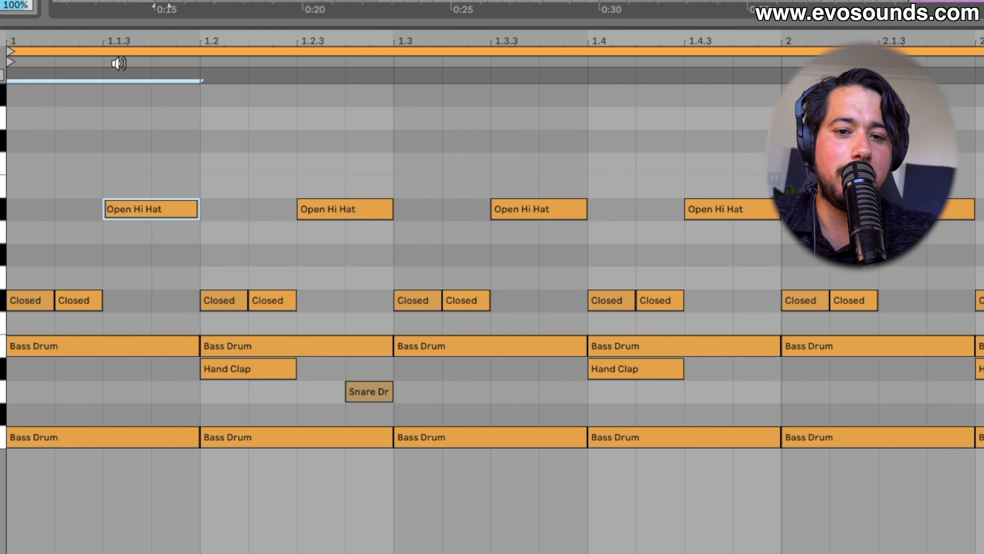
left_click(55, 109)
left_click(13, 106)
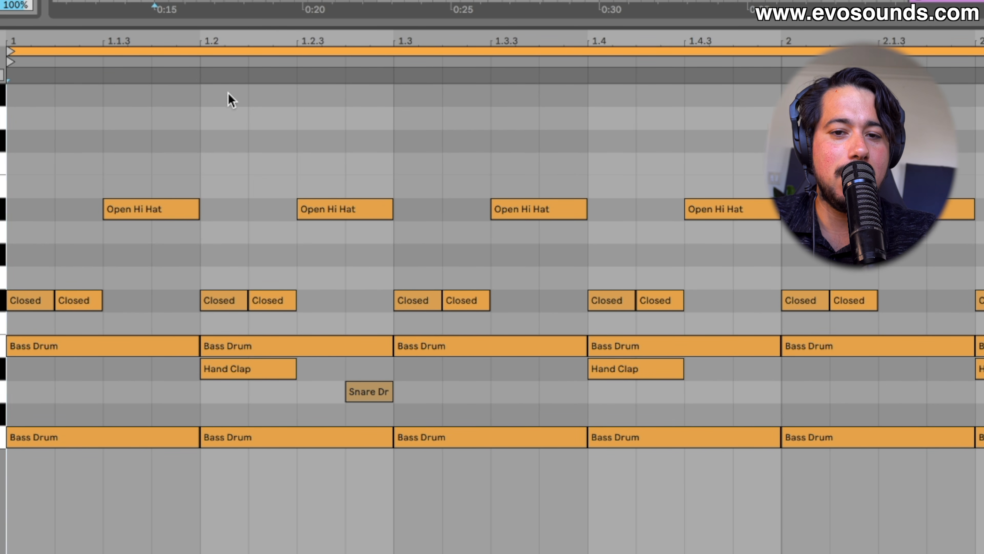
left_click(106, 90)
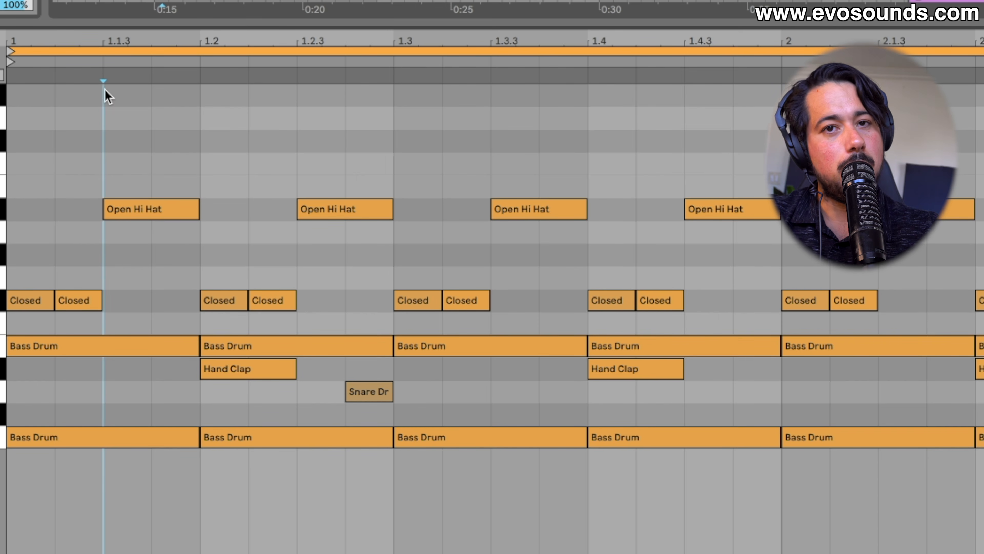
key("space")
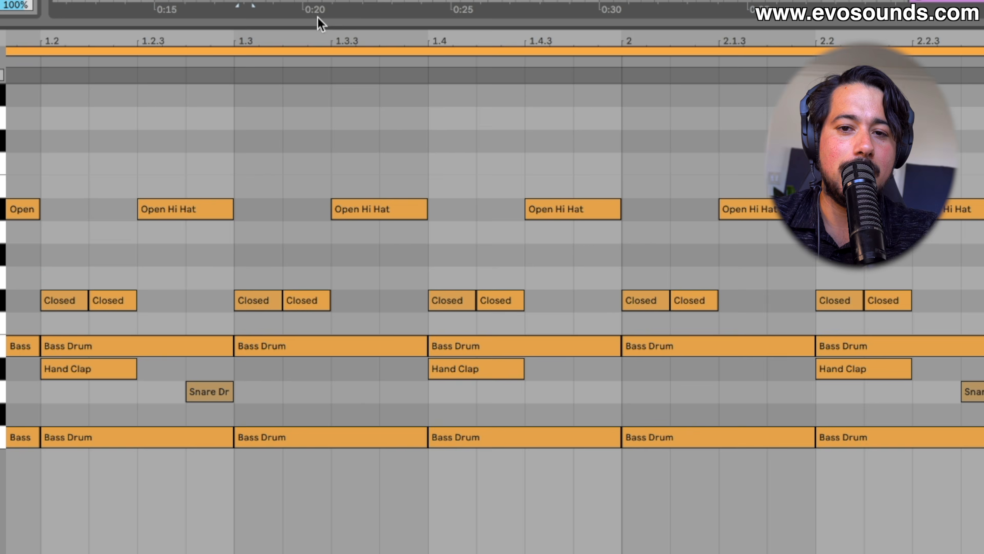
key("Right")
key("Right")
key("Right")
left_click_drag(300, 37, 314, 5)
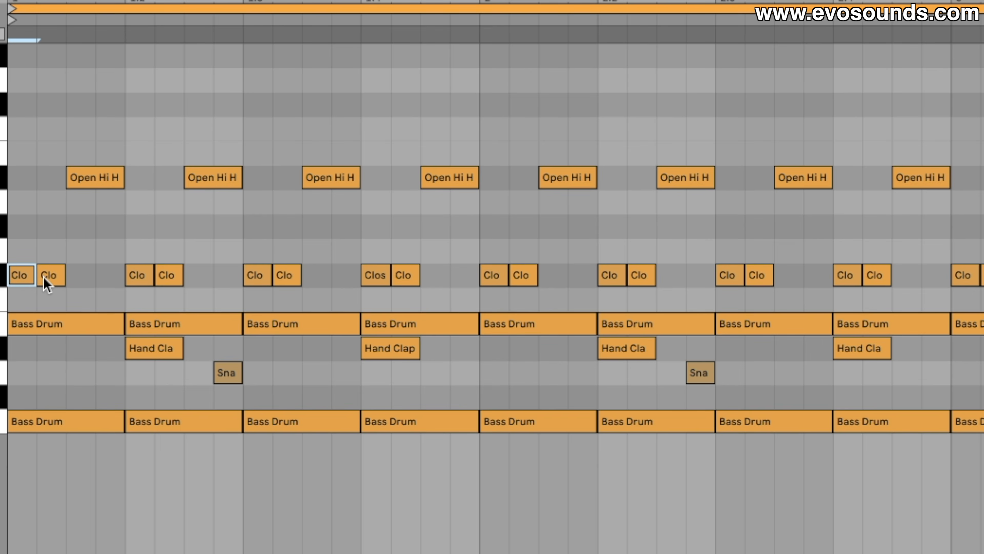
Step: Set the fixed note grid to 1/16, and remove and re-enter the first closed hi-hat note
right_click(296, 307)
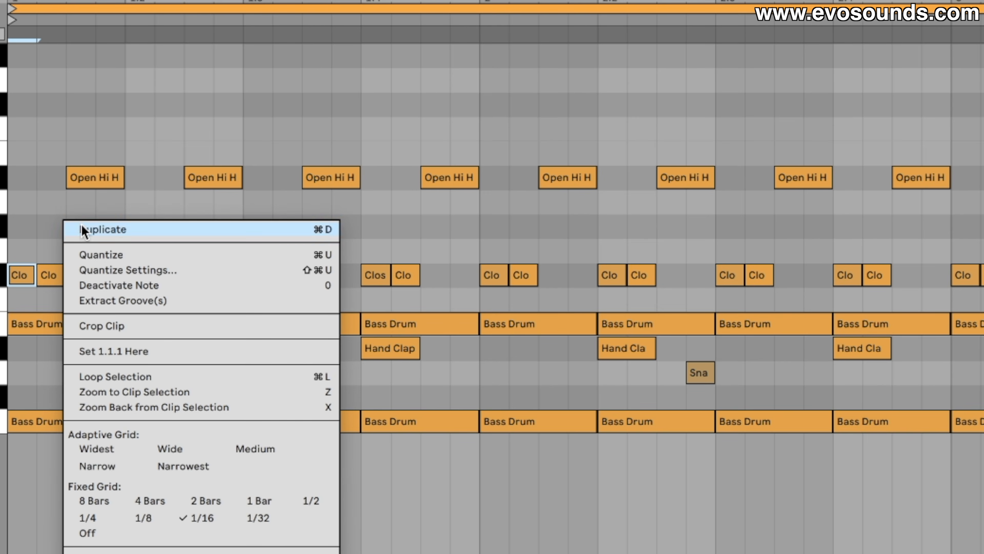
left_click(193, 511)
double_click(24, 275)
double_click(30, 280)
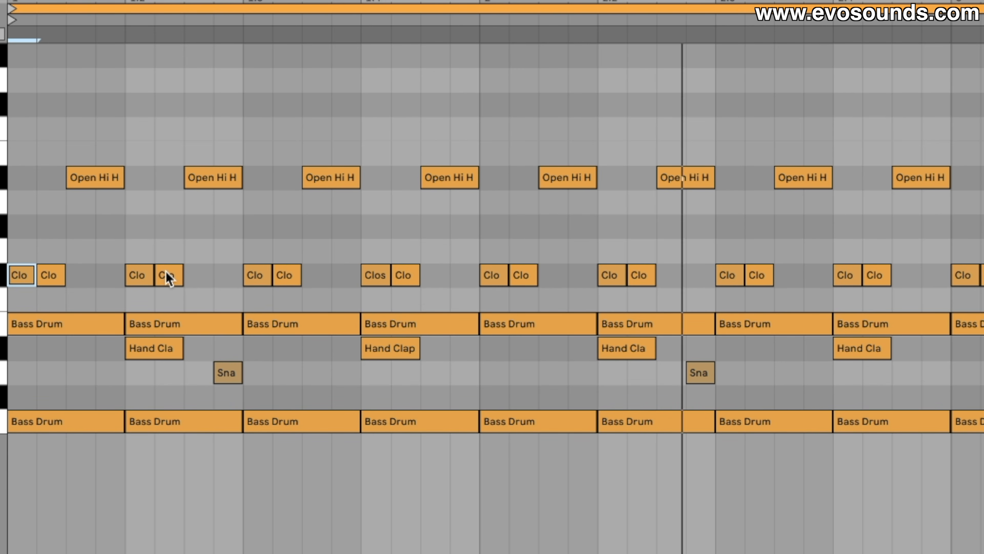
Step: Add closed hi-hat notes on the last sixteenth of the beats in bar 1
left_click(104, 279)
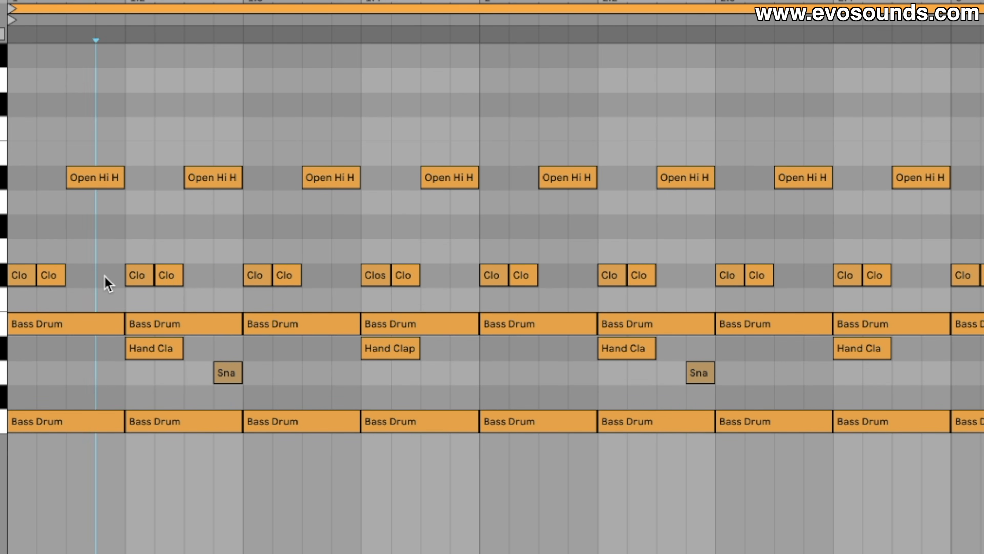
double_click(221, 276)
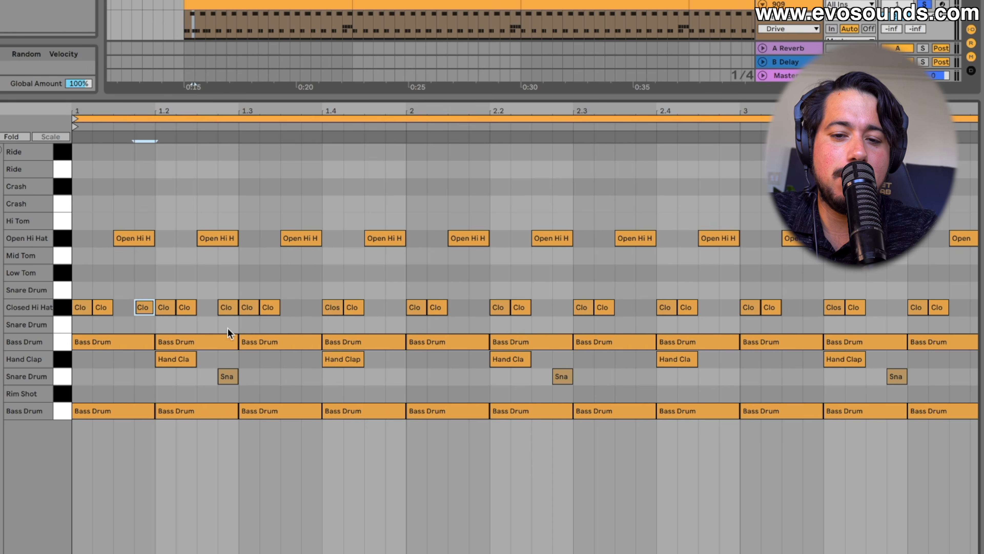
double_click(393, 307)
Step: Audition bar 1's closed hi-hat pattern duplicated into bars 2 and 3, and undo the duplicates
left_click_drag(404, 324, 81, 279)
key("ctrl+d")
key("ctrl+d")
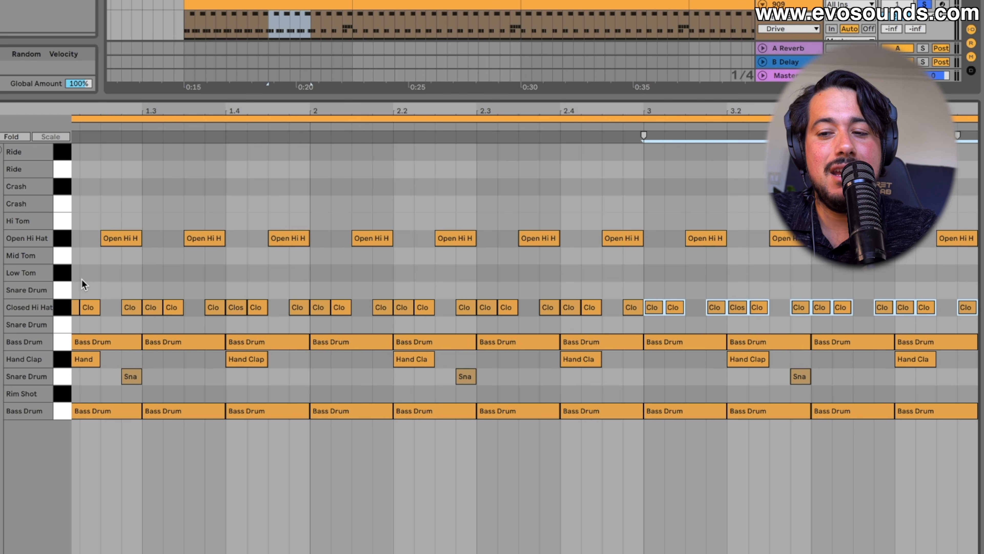
key("space")
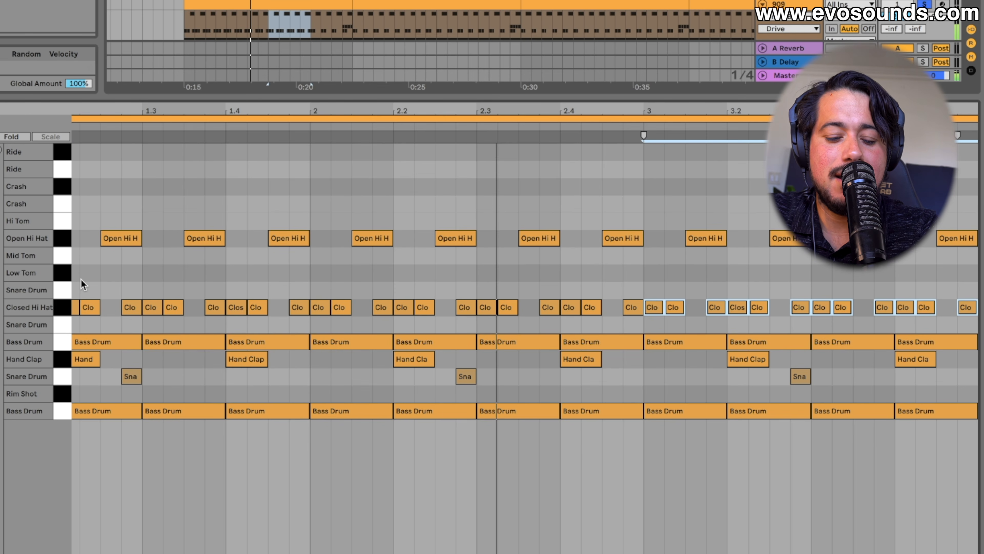
key("ctrl+z")
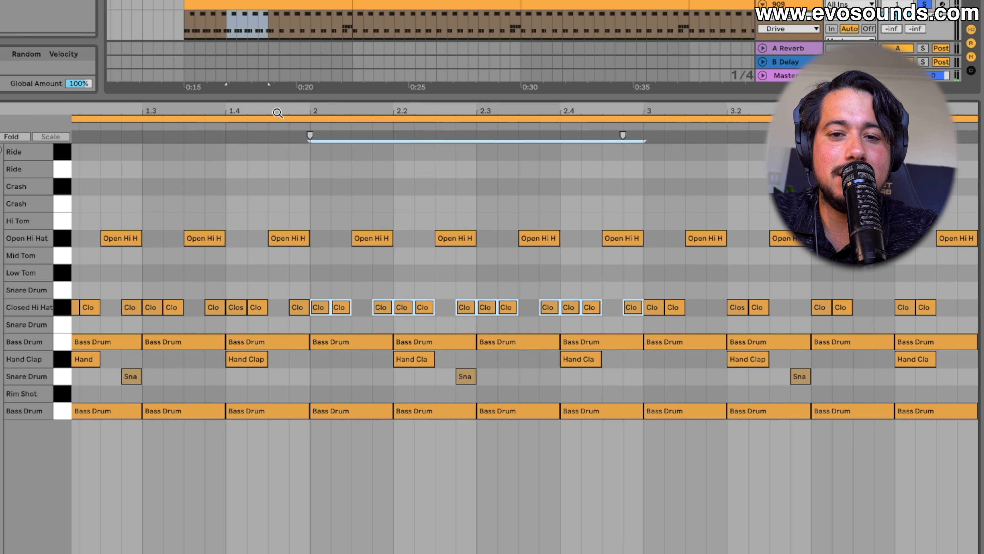
key("ctrl+z")
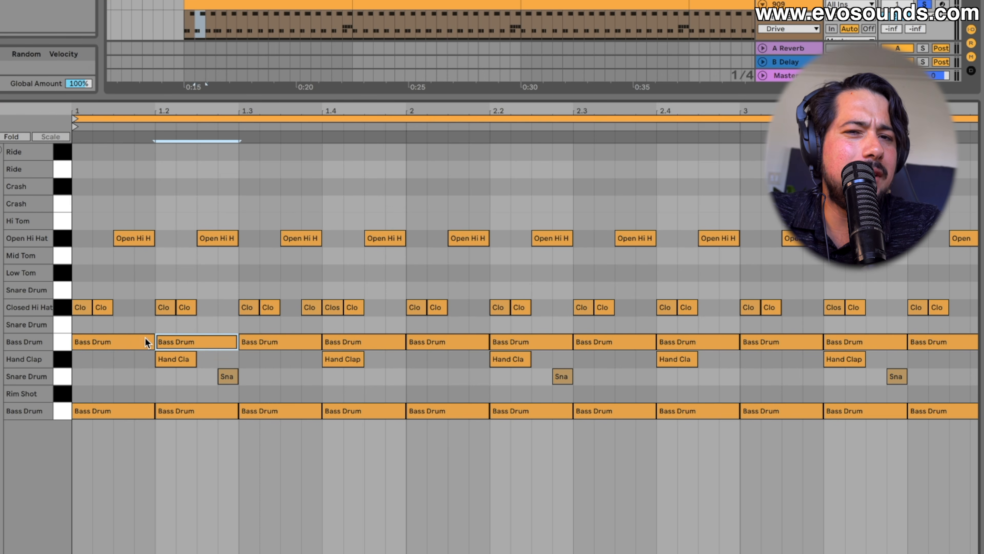
Step: Duplicate the two layered bass drum notes from beat 1 ten times along the clip and play the pattern
left_click_drag(107, 461, 113, 327)
key("super+d")
key("super+d")
key("super+d")
key("super+d")
key("super+d")
key("super+d")
key("super+d")
key("super+d")
key("super+d")
key("super+d")
key("space")
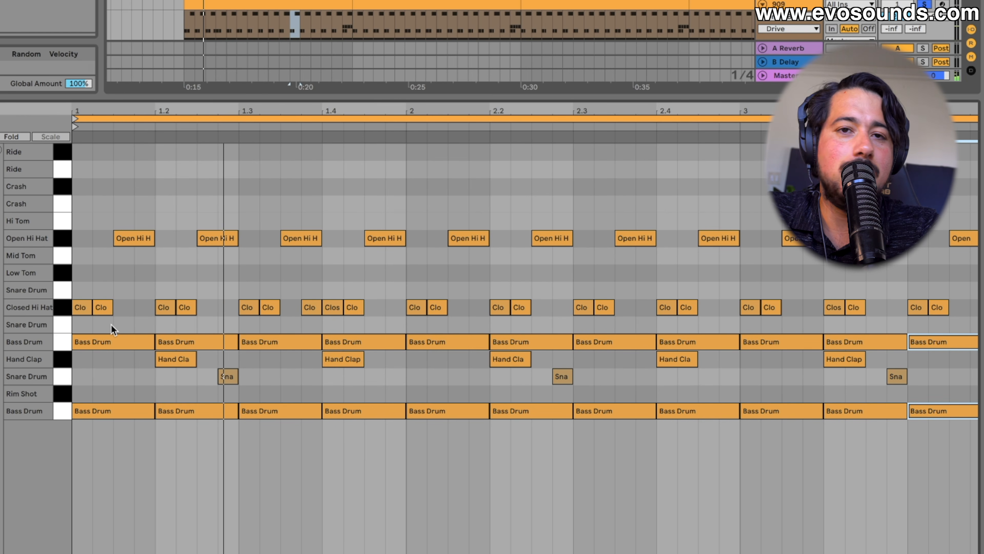
Step: Nudge the hand clap at 2.2 slightly late, off the grid
left_click(173, 358)
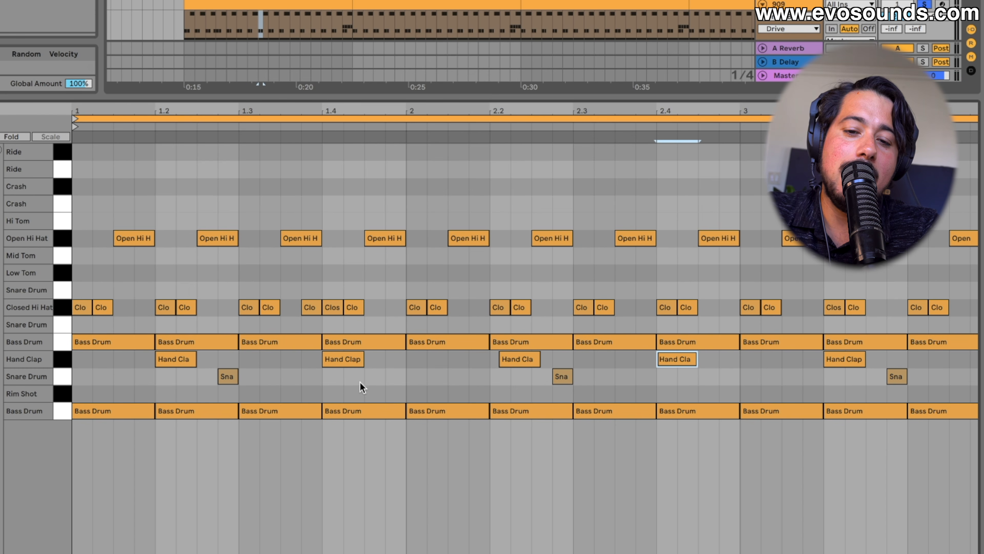
scroll(216, 372, "up", 5)
scroll(217, 372, "left", 8)
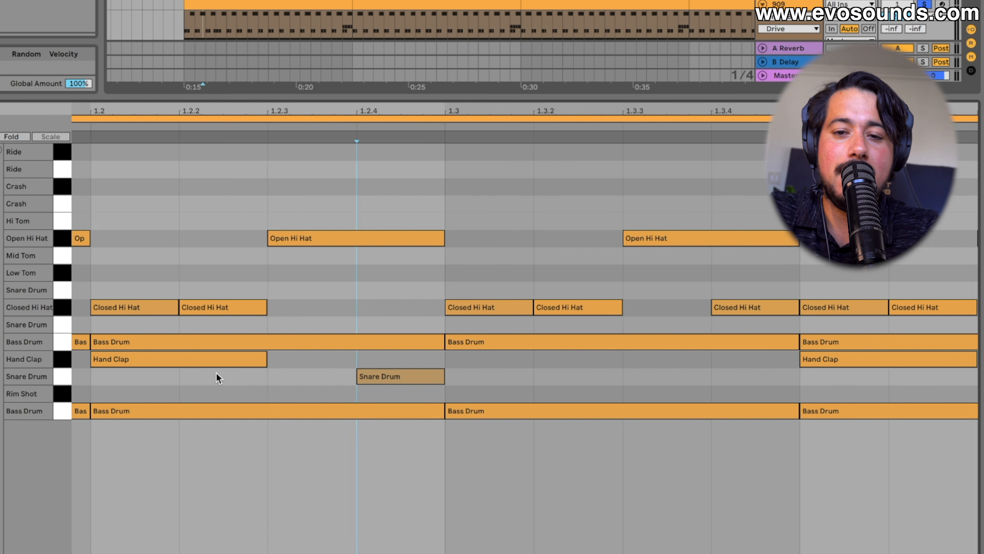
scroll(217, 378, "down", 5)
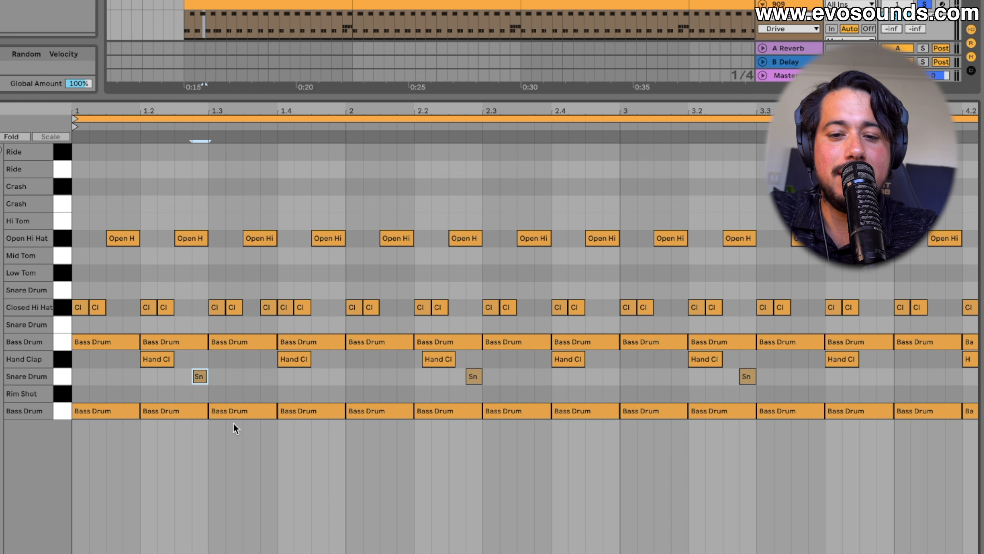
Step: Nudge the snare drum note at 1.2.4 progressively later off the grid while listening to the groove
scroll(203, 399, "up", 5)
scroll(204, 399, "left", 3)
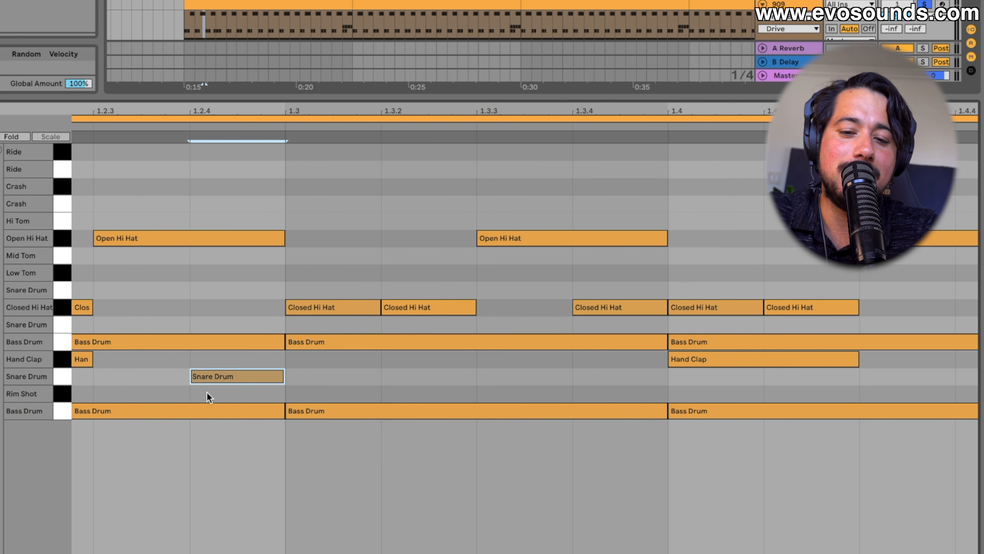
left_click_drag(211, 376, 223, 376)
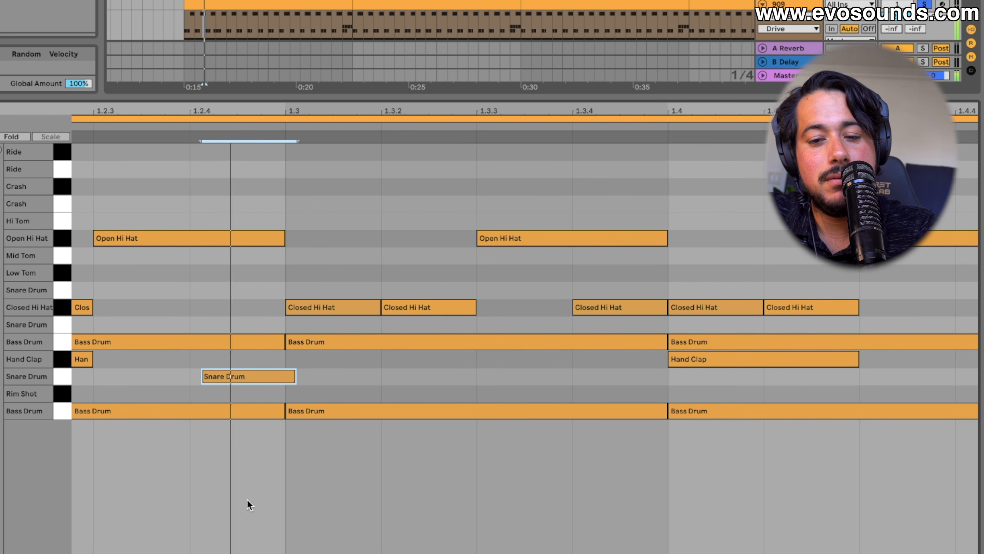
left_click_drag(239, 375, 256, 375)
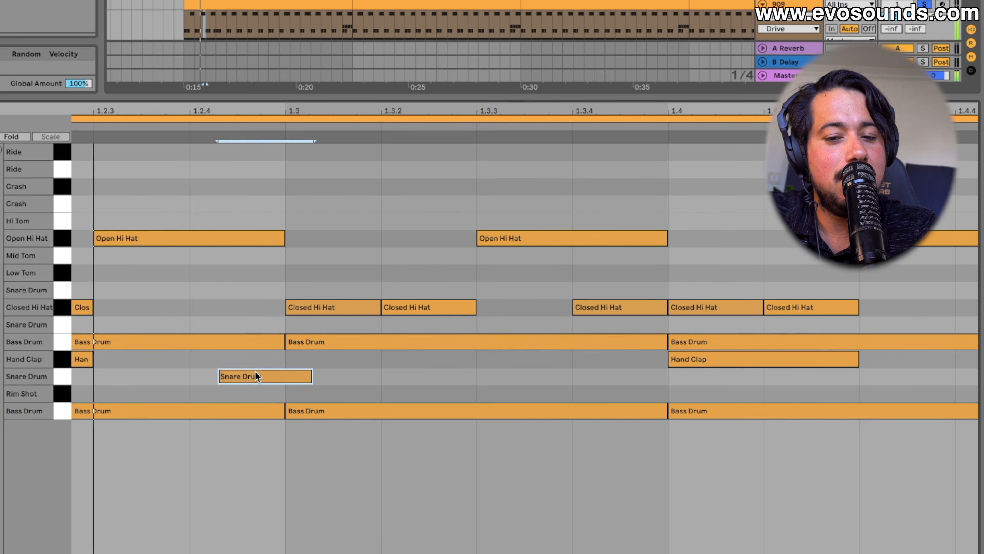
left_click_drag(251, 375, 270, 376)
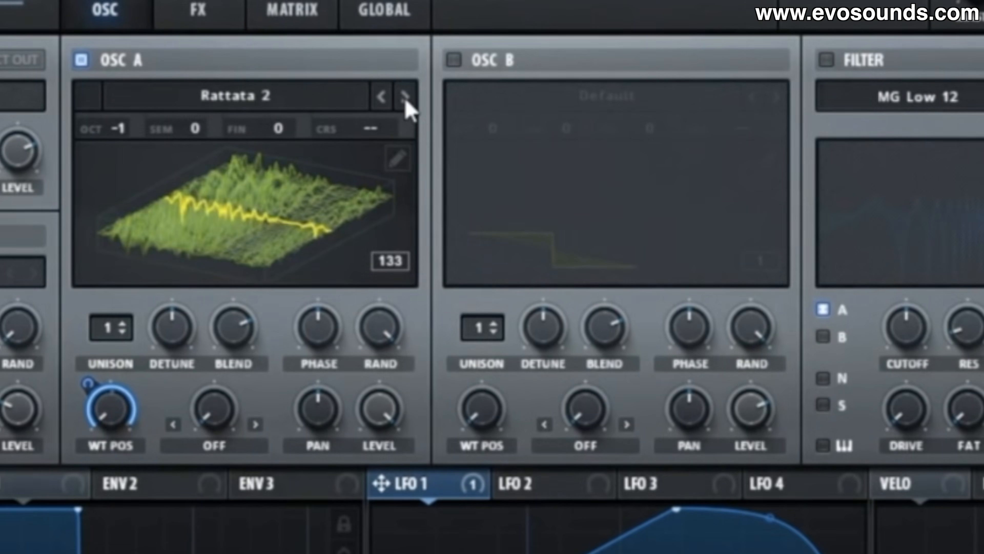
Step: Switch oscillator A in Serum from Rattata 2 to the next wavetable
left_click(405, 97)
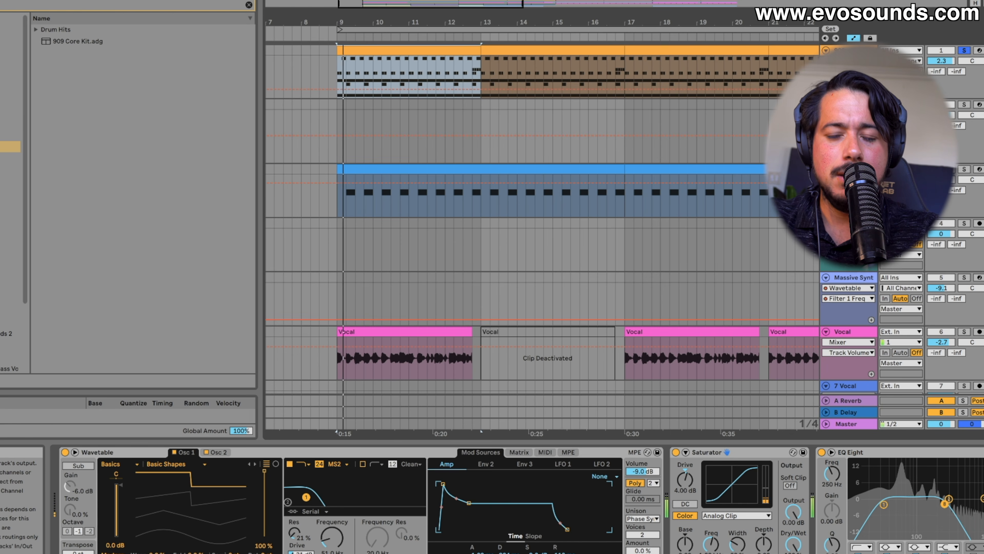
Step: Open the first clip of the 8 Wavetable track in an enlarged note editor and select its first G#0 note
scroll(515, 215, "down", 5)
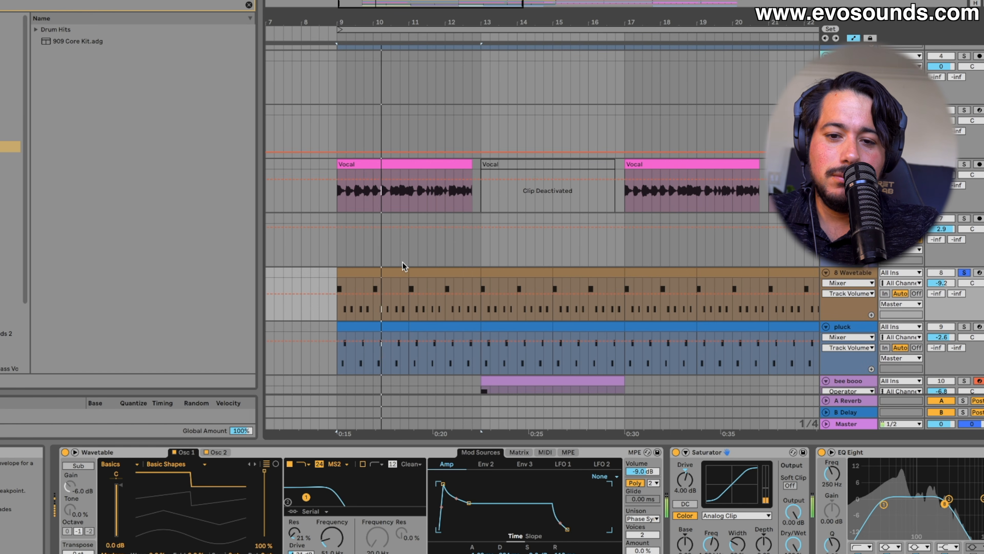
double_click(387, 271)
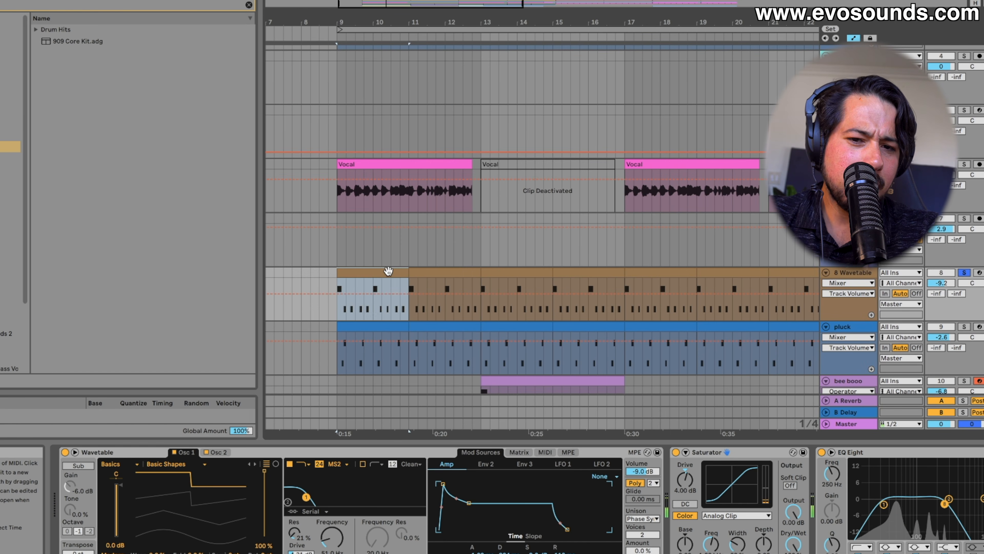
left_click_drag(454, 418, 455, 277)
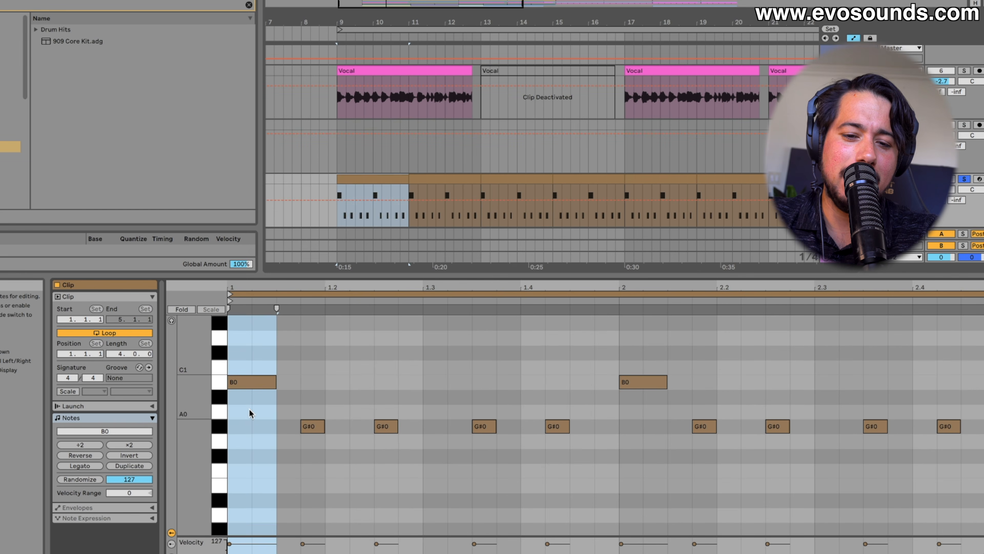
left_click(298, 434)
scroll(283, 433, "right", 1)
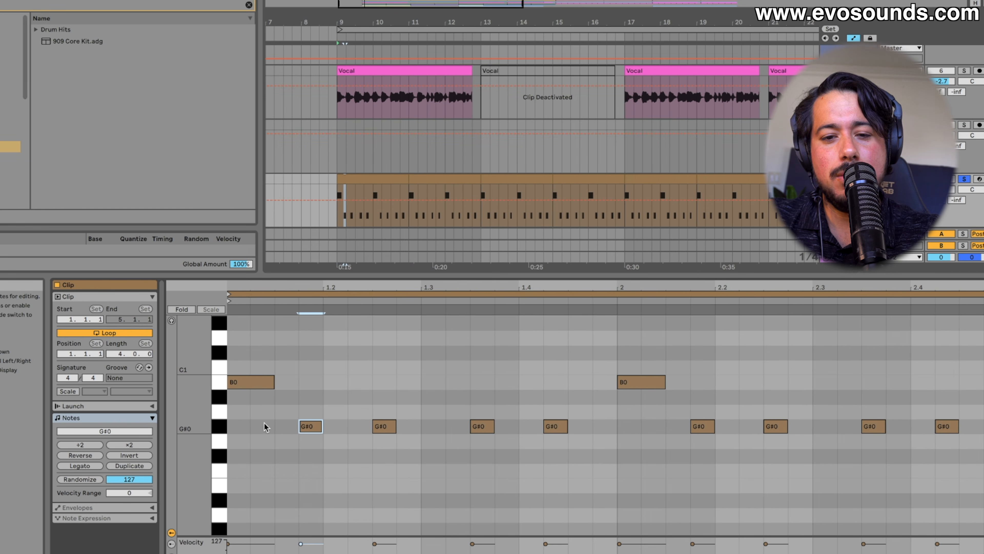
Step: Try the first B0 bass note at G#0, and move it back to B0
left_click_drag(251, 383, 253, 428)
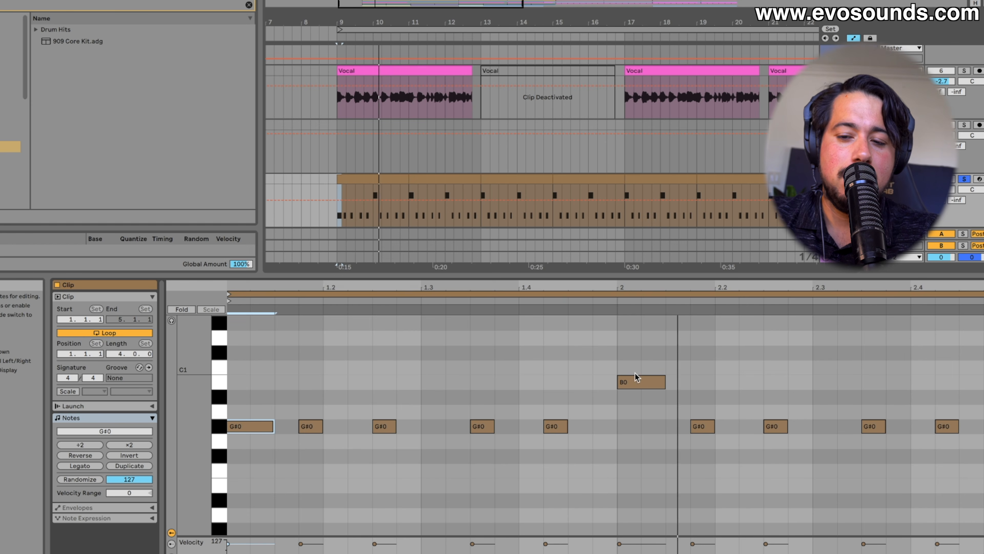
left_click_drag(259, 425, 257, 382)
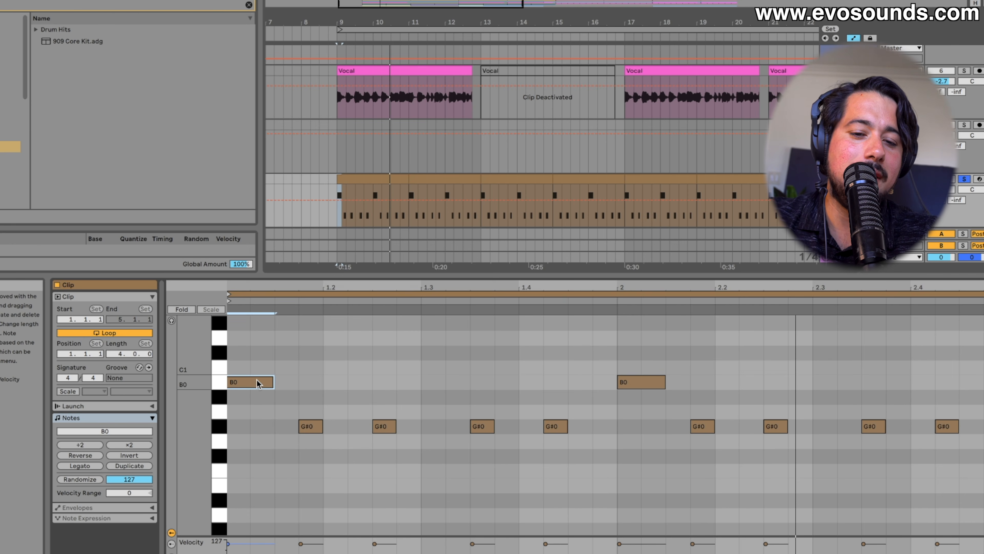
Step: Duplicate the four short G#0 notes in bar 1 up to B0, and delete the duplicates
left_click_drag(312, 449, 618, 422)
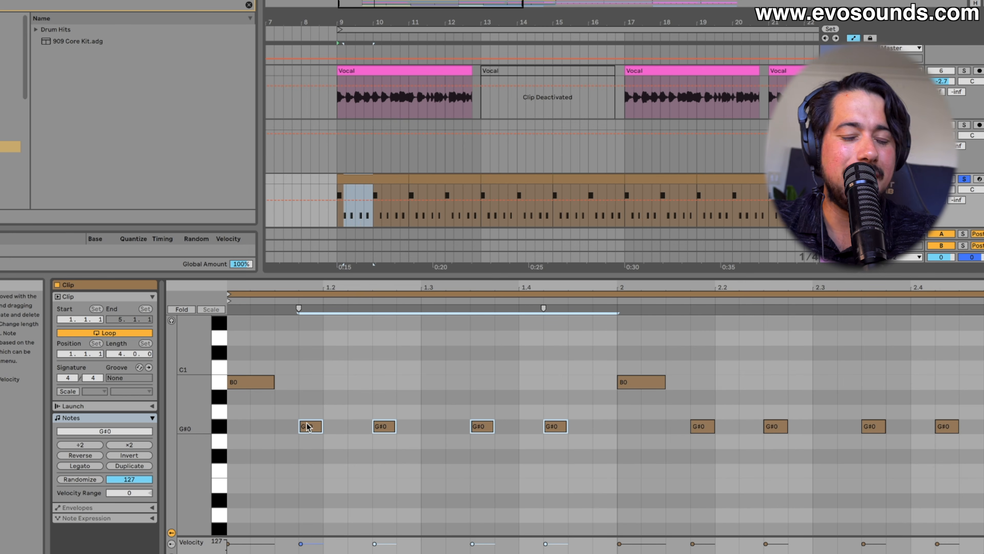
left_click_drag(307, 426, 309, 380)
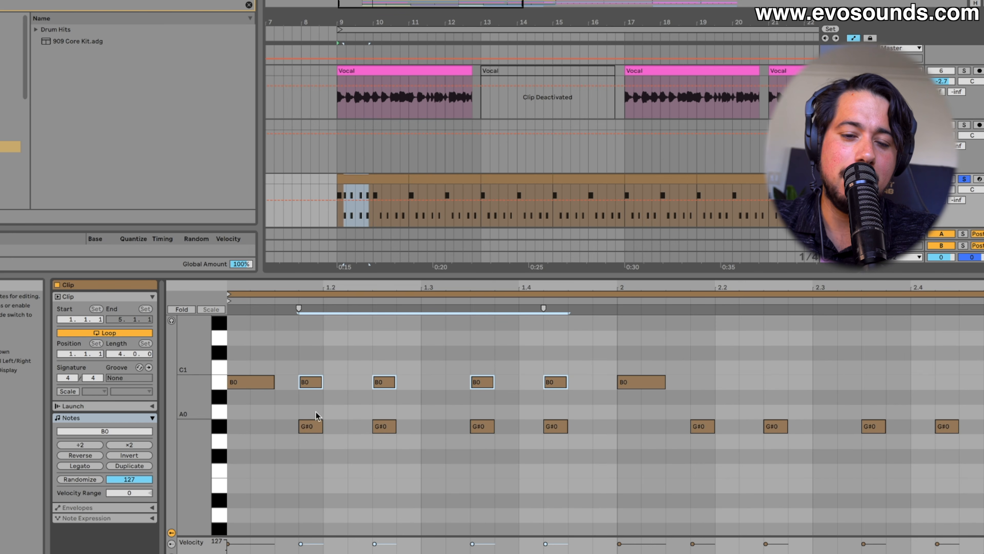
left_click(306, 385)
scroll(313, 391, "up", 1)
left_click_drag(307, 414, 544, 387)
left_click_drag(316, 393, 580, 519)
left_click_drag(569, 356, 294, 327)
left_click_drag(306, 410, 570, 325)
key("Delete")
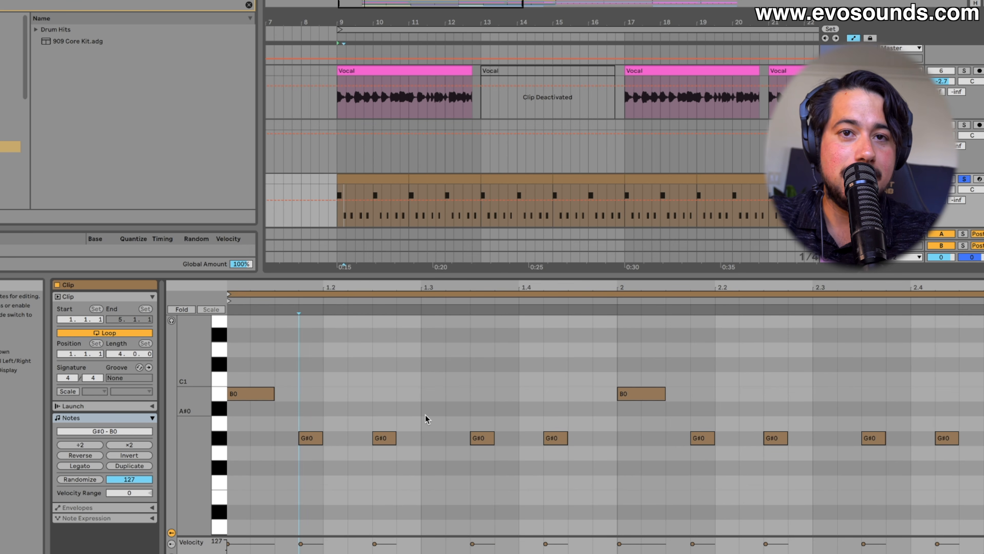
Step: Bring back the deleted B0 duplicates in bar 1 and remove them from the clip again
key("super+z")
left_click_drag(310, 369, 596, 326)
key("Delete")
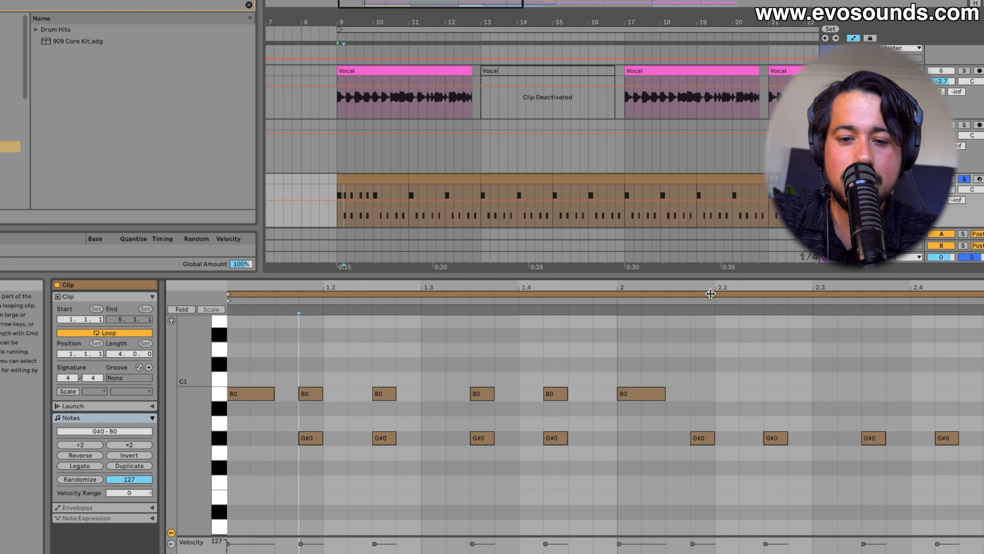
left_click_drag(287, 418, 539, 374)
key("Delete")
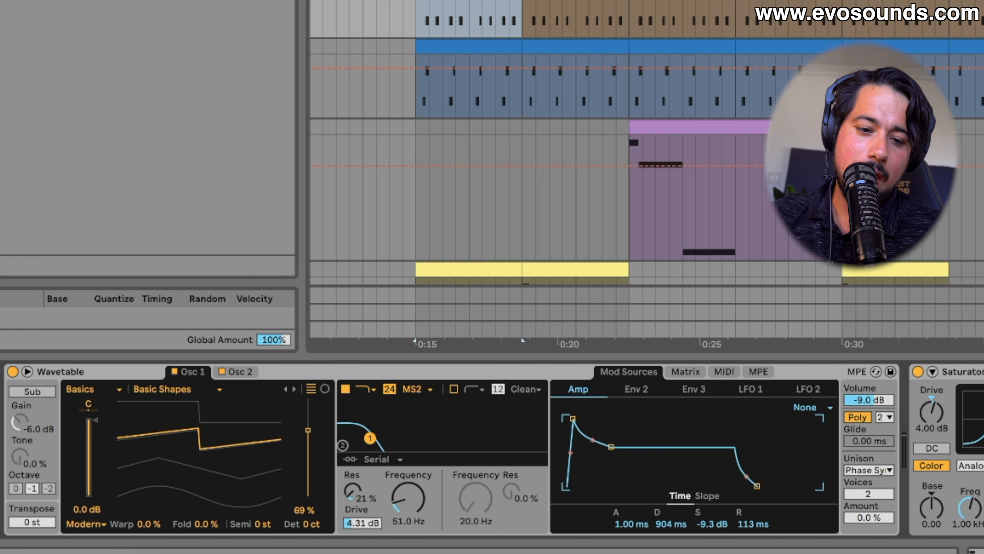
Step: Set the Wavetable oscillator 1 position to 100% and display the oscillator 2 settings
left_click(92, 396)
mouse_move(166, 409)
left_mouse_down()
mouse_move(166, 442)
mouse_move(166, 407)
left_mouse_up()
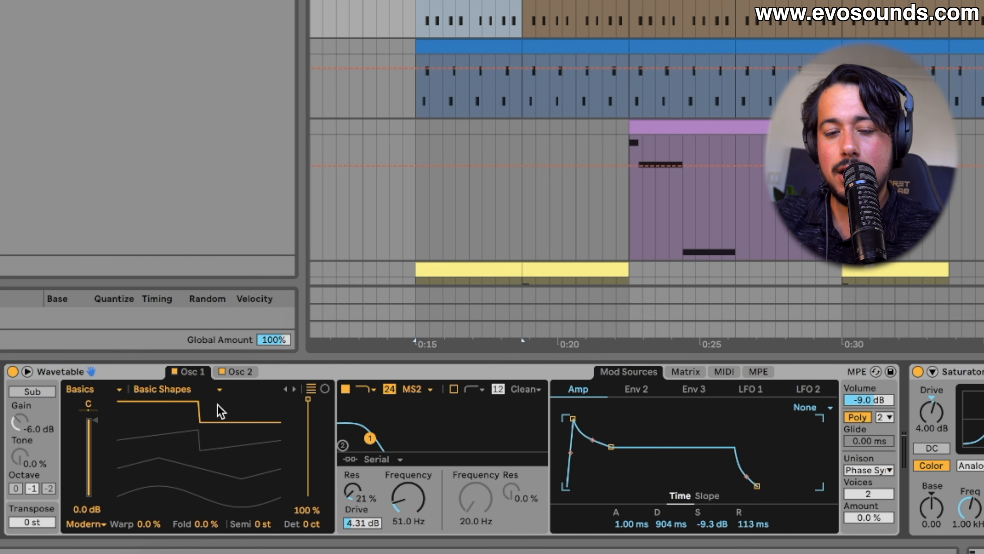
left_click(248, 382)
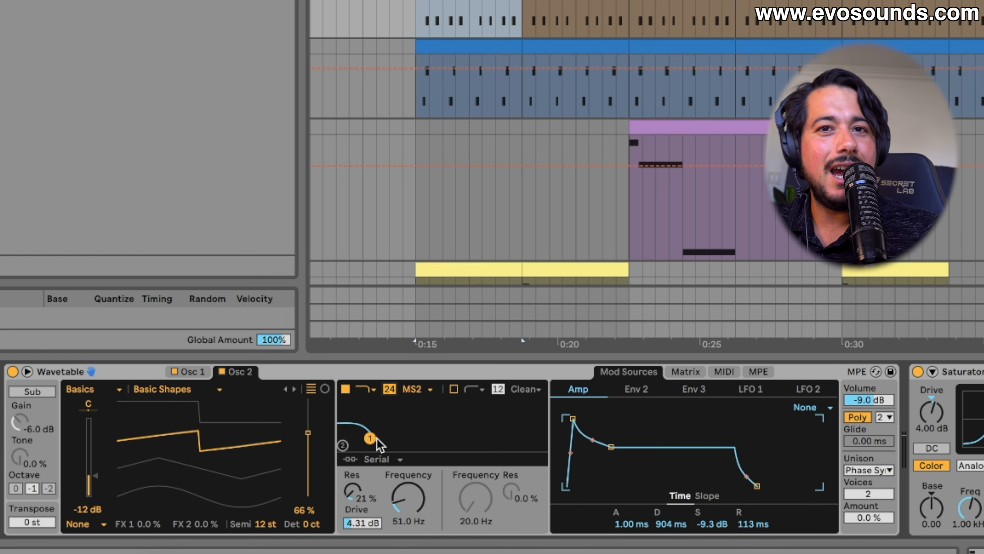
Step: Adjust the low-pass band 8 of the bass track's EQ Eight to 215 Hz
scroll(741, 487, "right", 10)
mouse_move(816, 450)
left_mouse_down()
mouse_move(892, 453)
mouse_move(810, 454)
left_mouse_up()
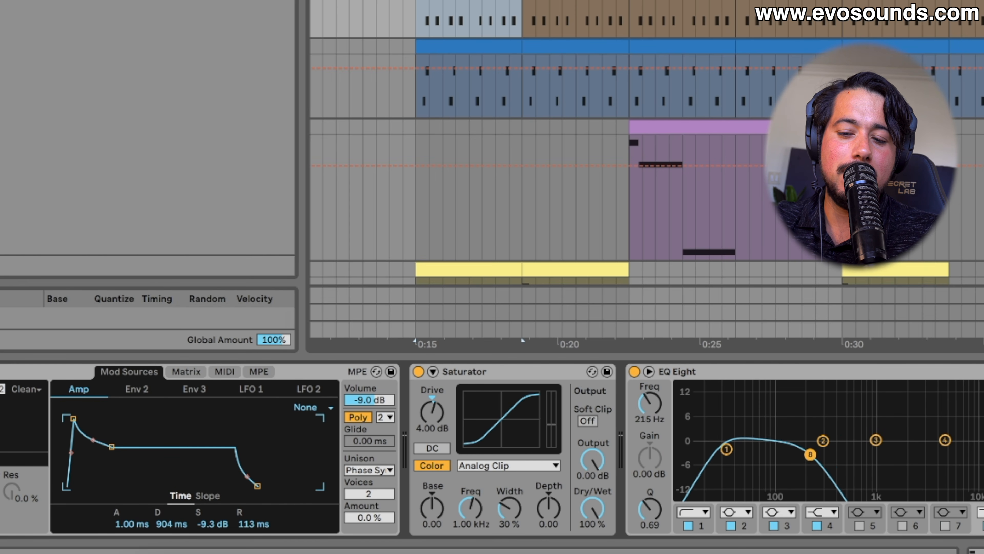
scroll(295, 461, "left", 15)
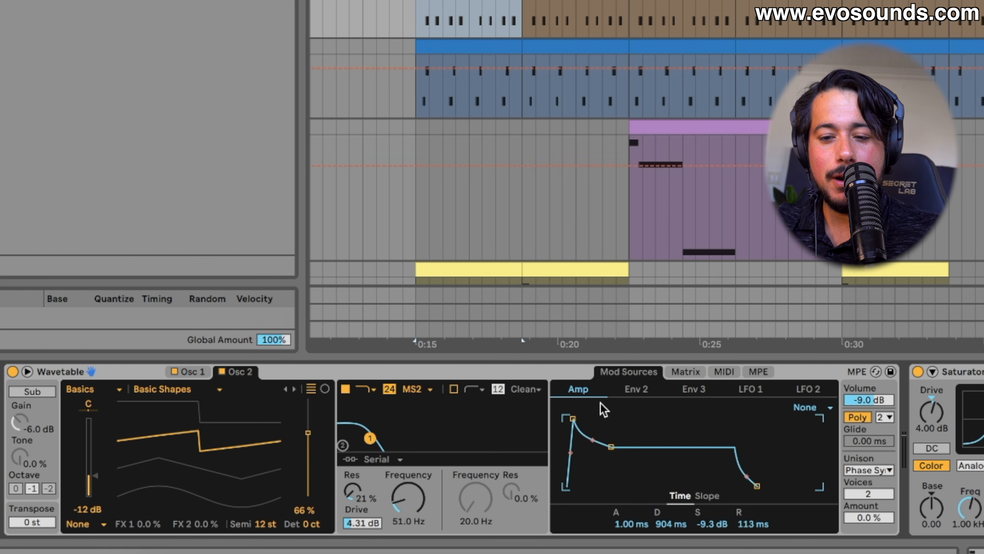
Step: Inspect the Env 2 modulation of Filter 1 Freq in the matrix and set Env 2's decay to 788 ms during playback
left_click(685, 372)
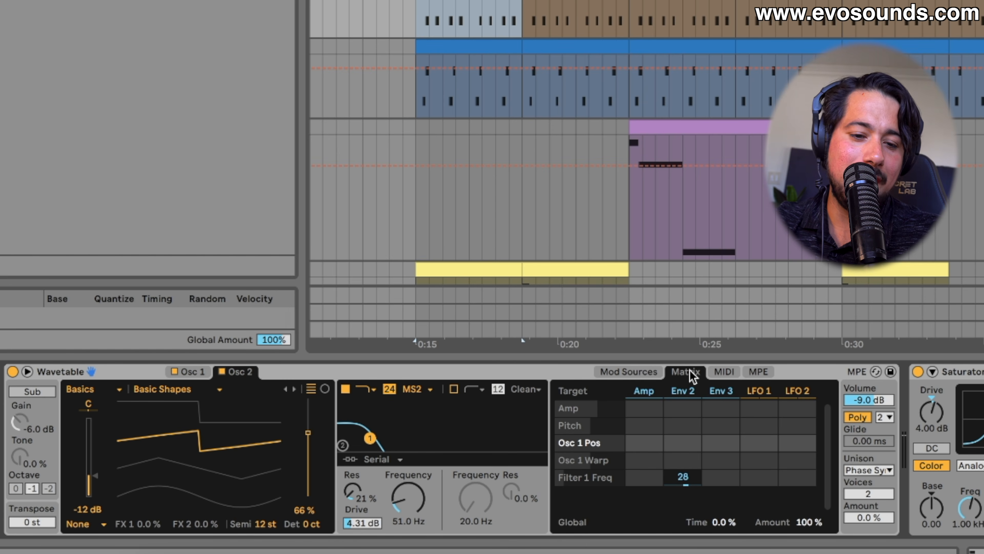
left_click(688, 479)
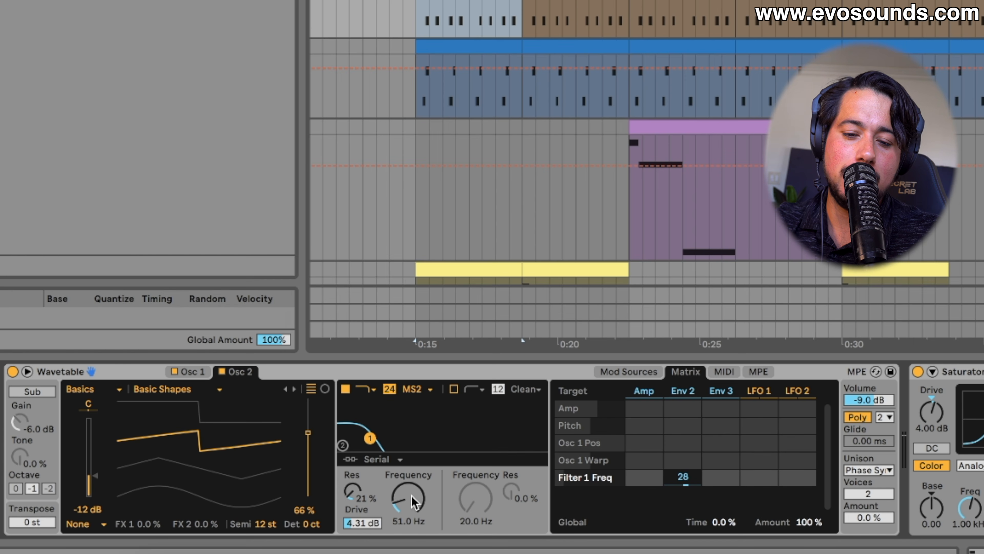
left_click(644, 375)
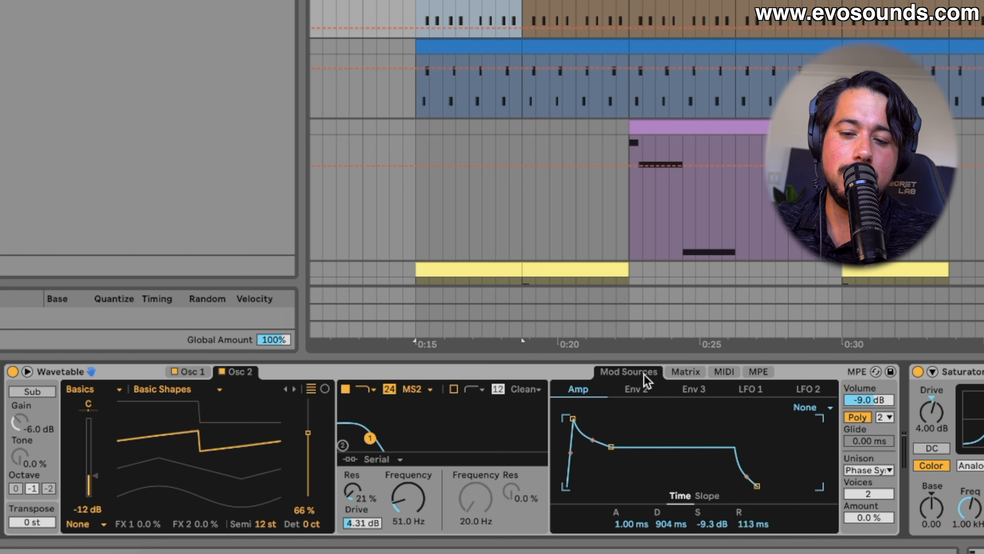
left_click(636, 389)
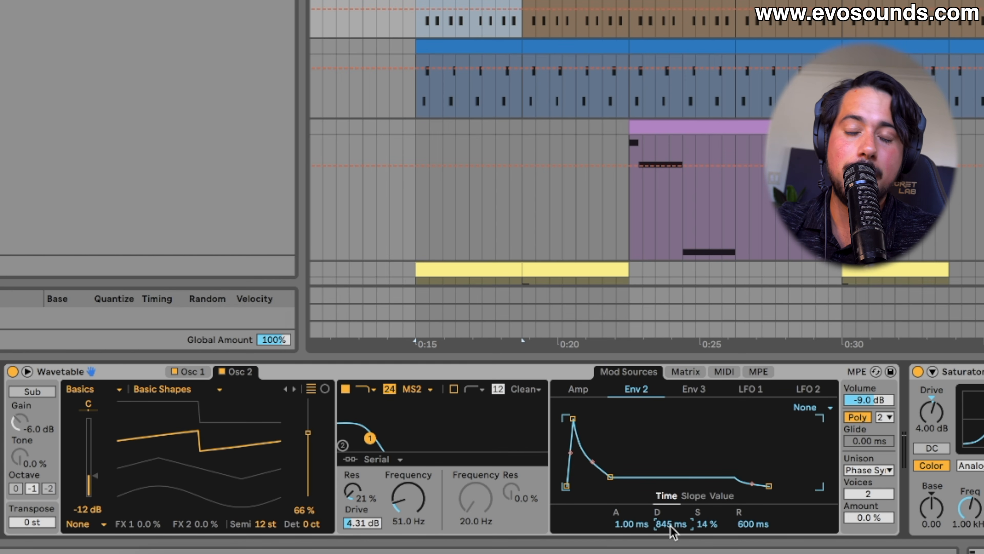
key("space")
mouse_move(674, 533)
left_mouse_down()
mouse_move(673, 481)
mouse_move(674, 533)
mouse_move(683, 524)
left_mouse_up()
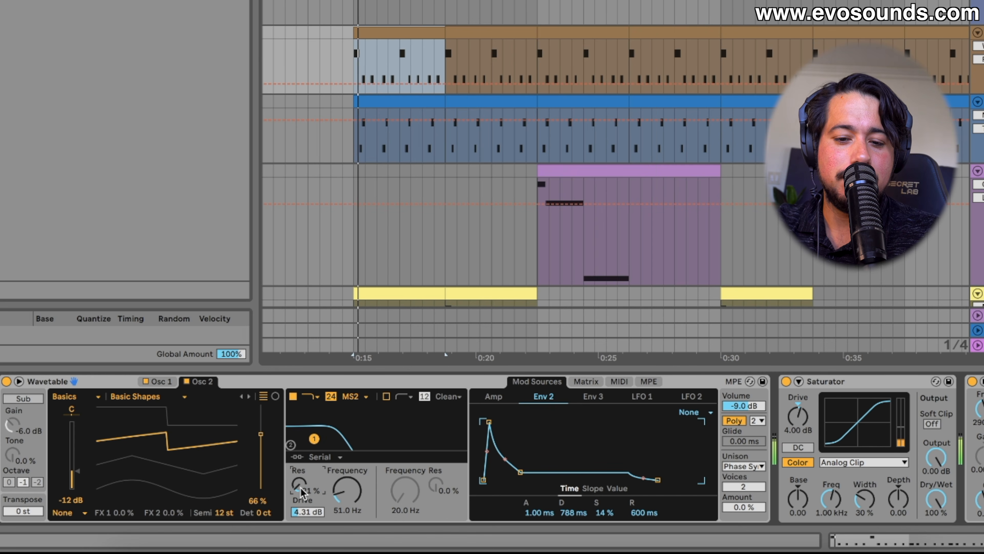
Step: Set filter 1 to 39% resonance and 43.2 Hz, and make the Wavetable voice Mono with Unison set to None
mouse_move(302, 492)
left_mouse_down()
mouse_move(302, 516)
mouse_move(302, 485)
left_mouse_up()
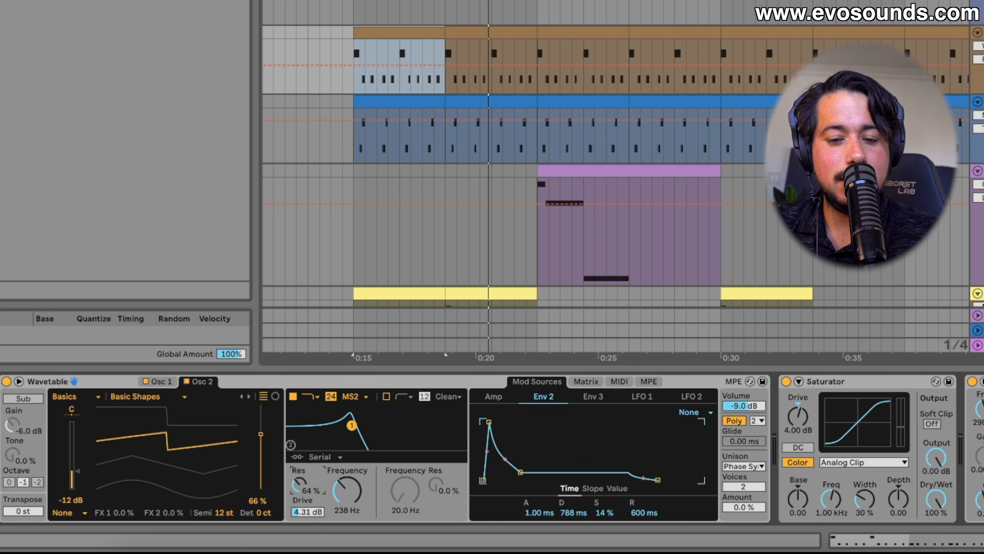
left_click_drag(350, 491, 349, 491)
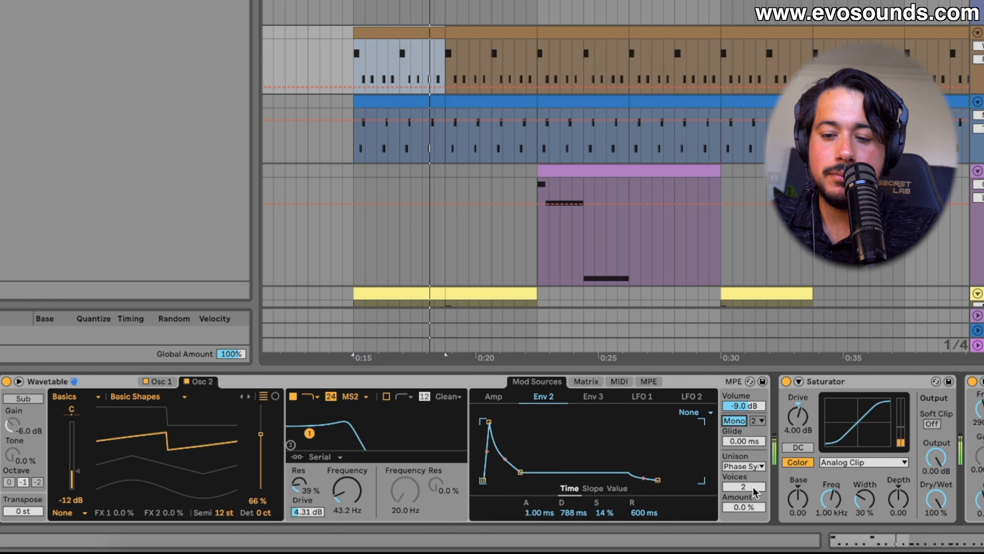
left_click(754, 466)
left_click(733, 383)
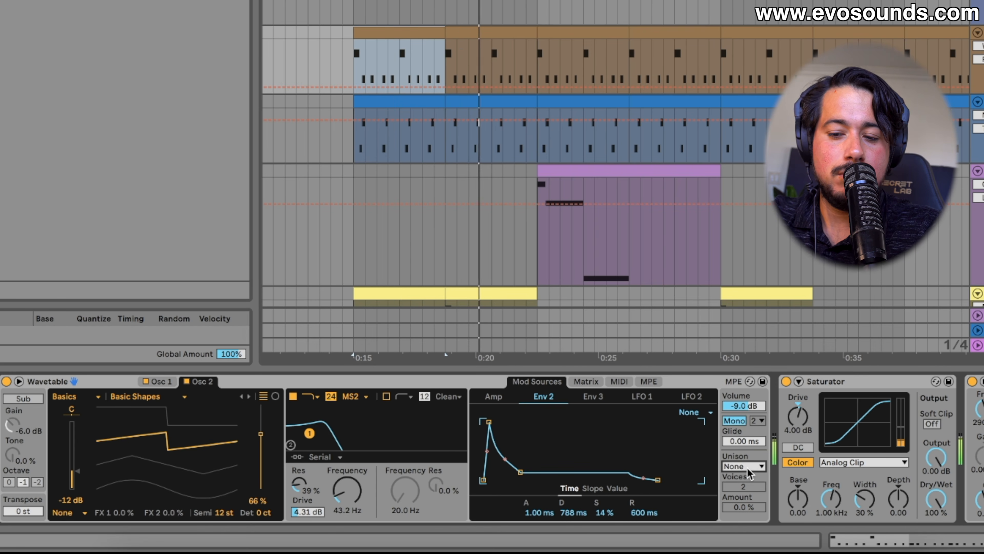
Step: Raise band 2 of the bass EQ Eight by 1.86 dB at 163 Hz
scroll(469, 382, "right", 5)
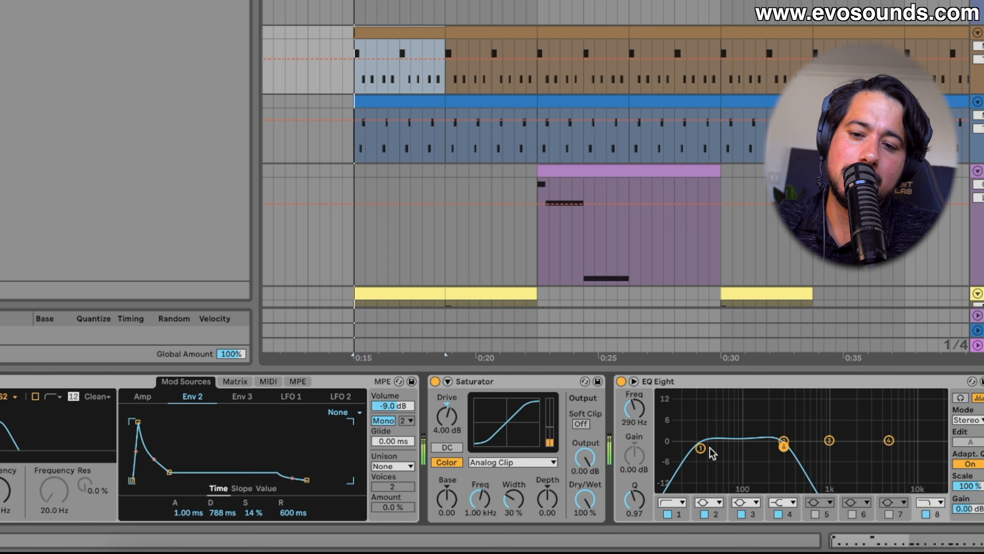
left_click_drag(783, 442, 762, 434)
Step: Show the mixer, stop playback, and collapse the individual drum chains of the 909 Core Kit track
key("Tab")
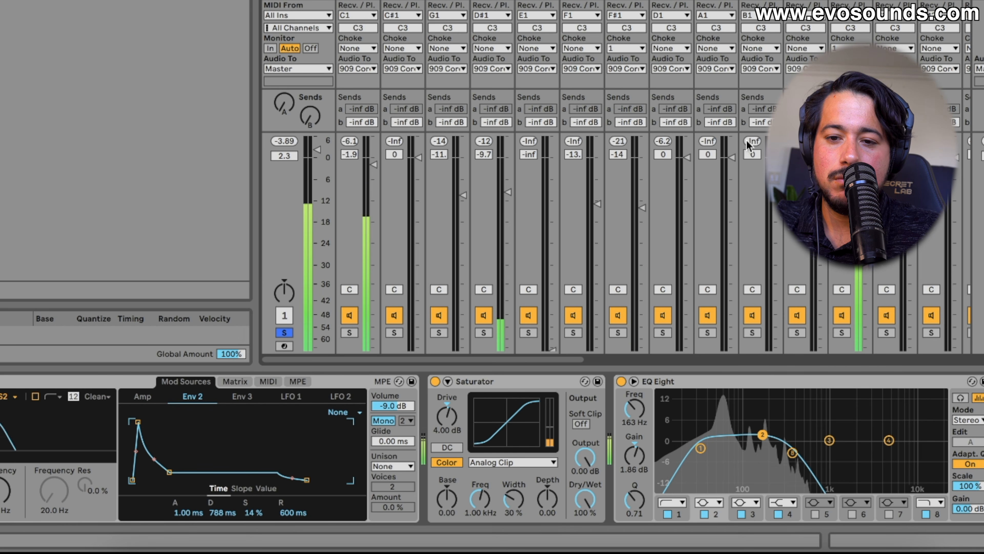
key("space")
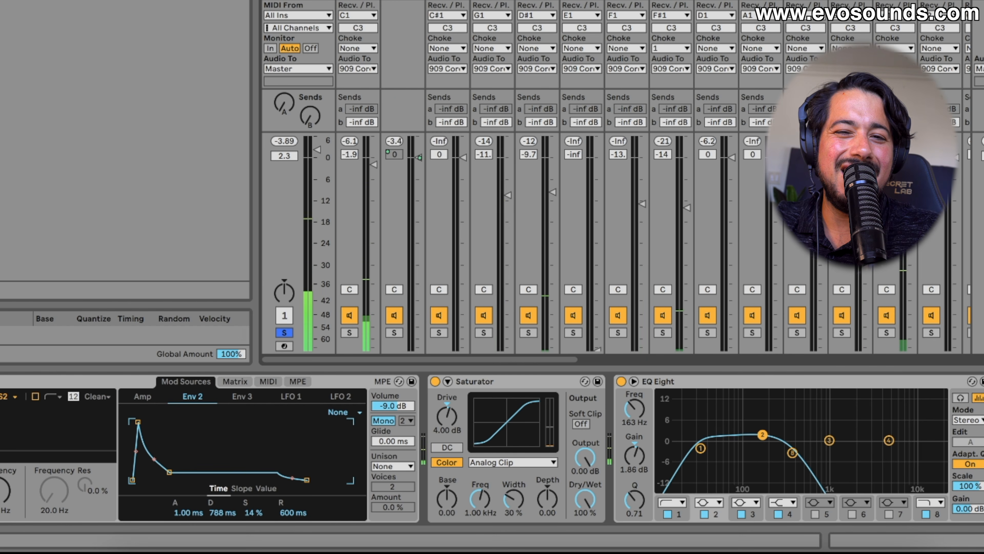
left_click(306, 0)
left_click(327, 0)
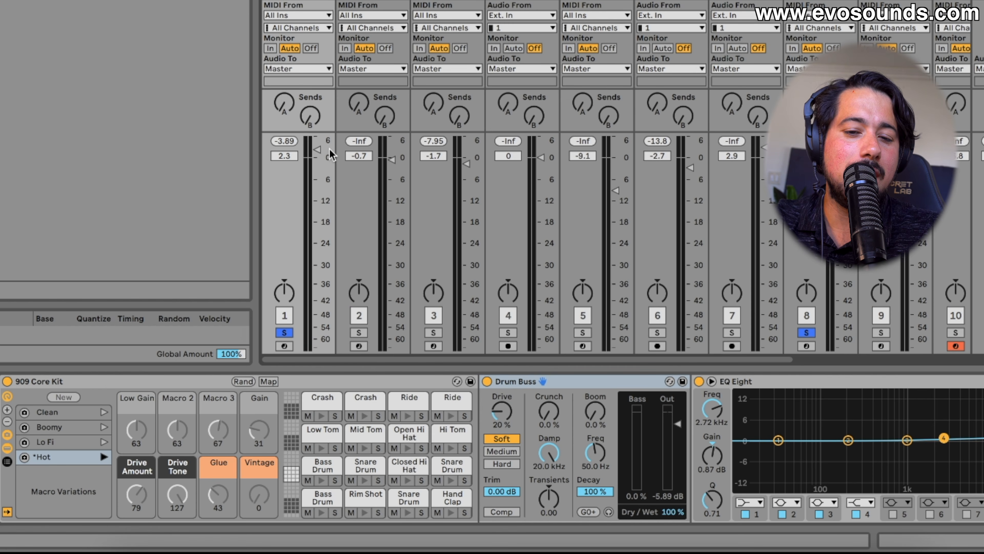
Step: Balance the 909 drums against the bass during playback, setting track 8's volume to -11.6 dB
key("space")
left_click_drag(316, 184, 315, 194)
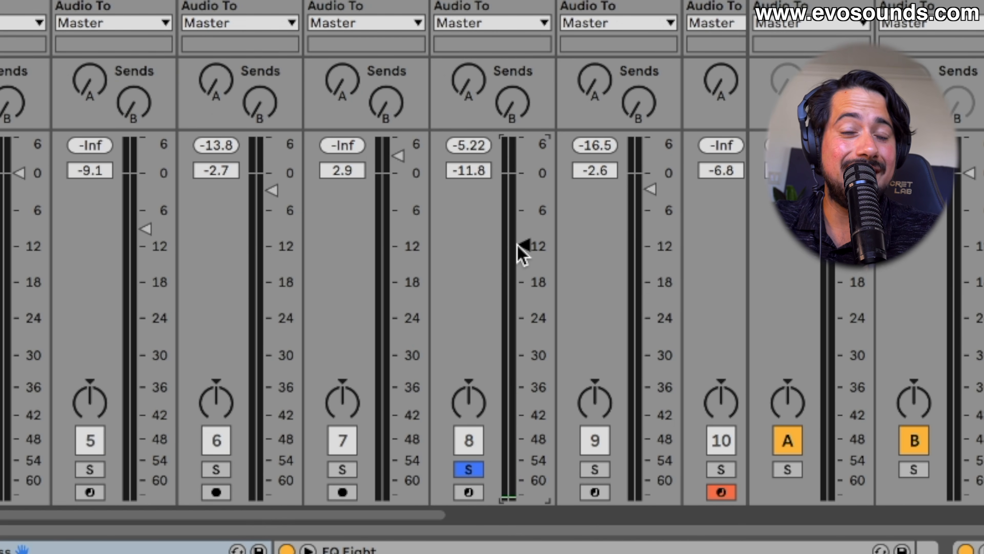
left_click_drag(524, 245, 526, 242)
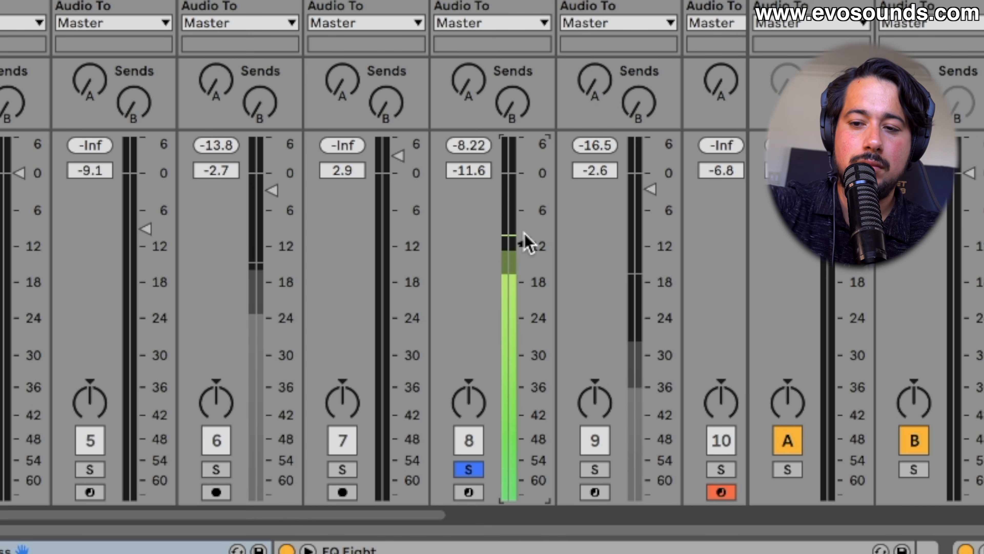
left_click(527, 243)
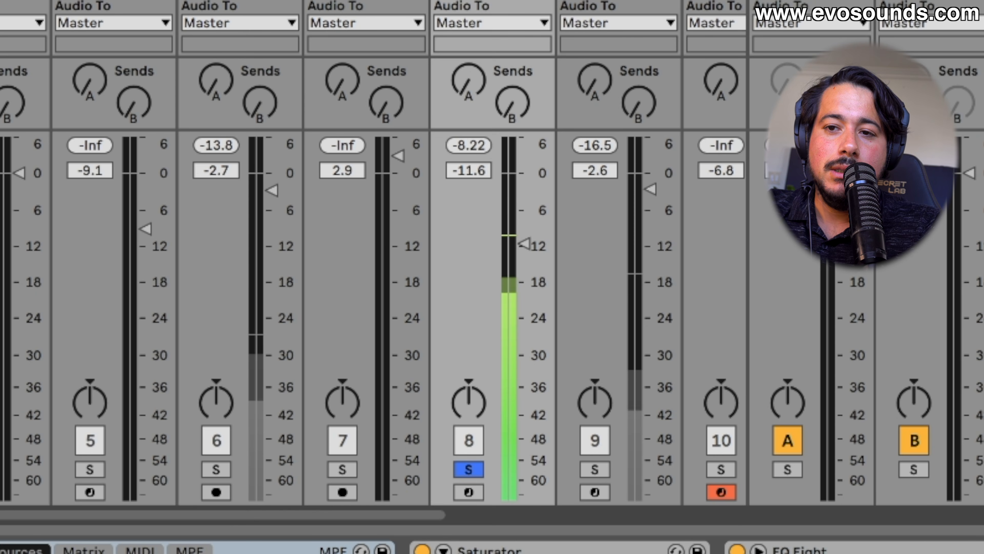
Step: Return to the arrangement and open the Vocal clip at bar 9 to display its waveform and clip settings
scroll(473, 548, "right", 5)
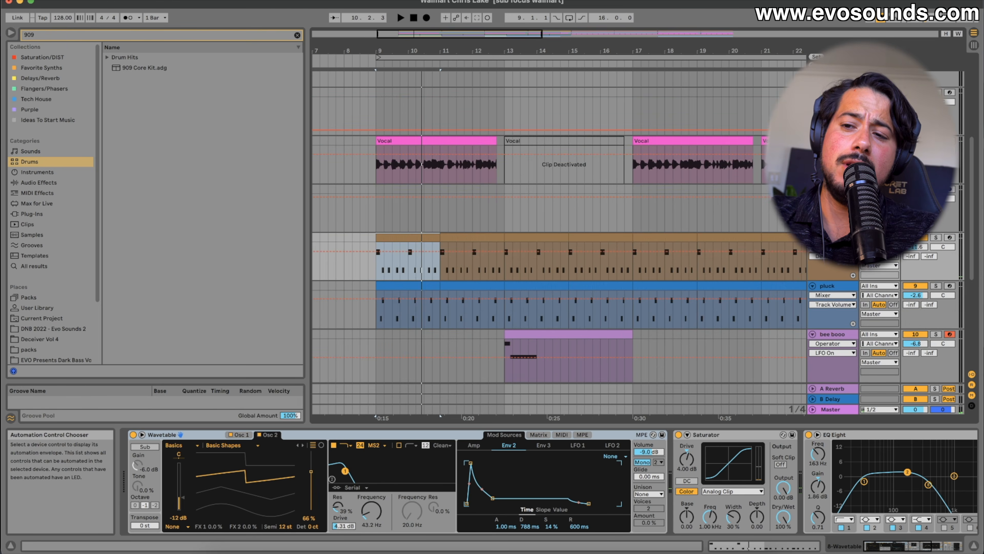
left_click(389, 150)
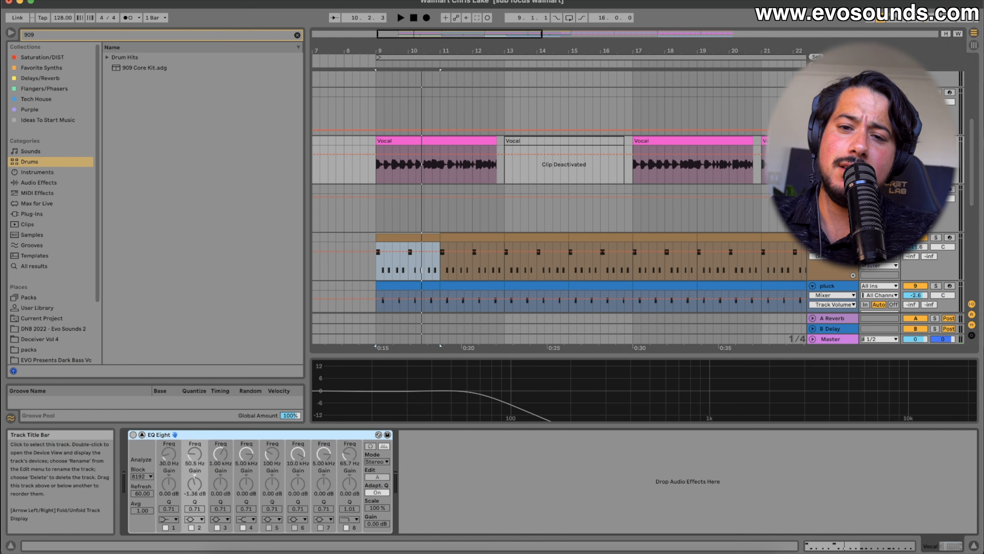
left_click(389, 142)
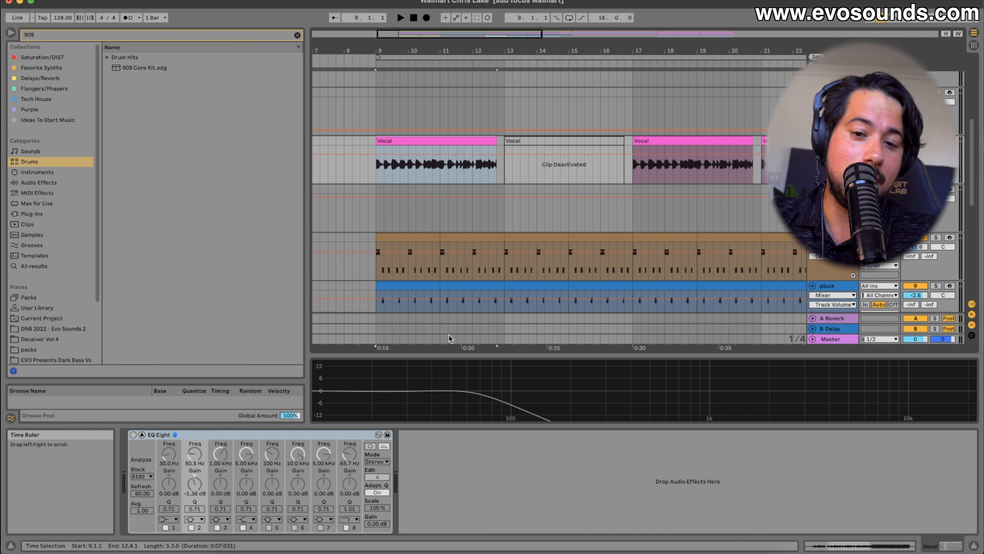
double_click(431, 140)
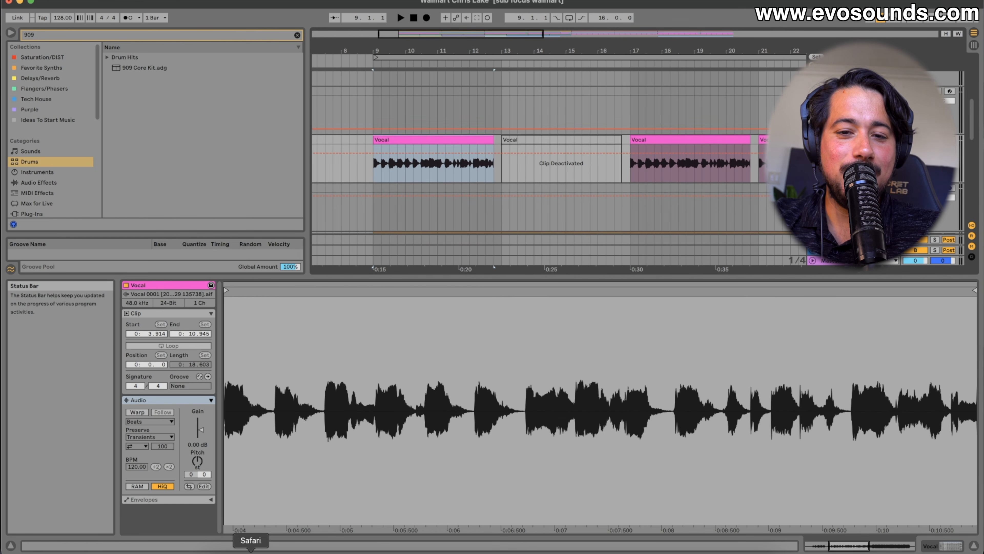
Step: Switch to Safari, briefly play the Anti-Up - Chromatic (Official Audio) video from the start, pause it, and return to Ableton Live
left_click(251, 552)
left_click(27, 441)
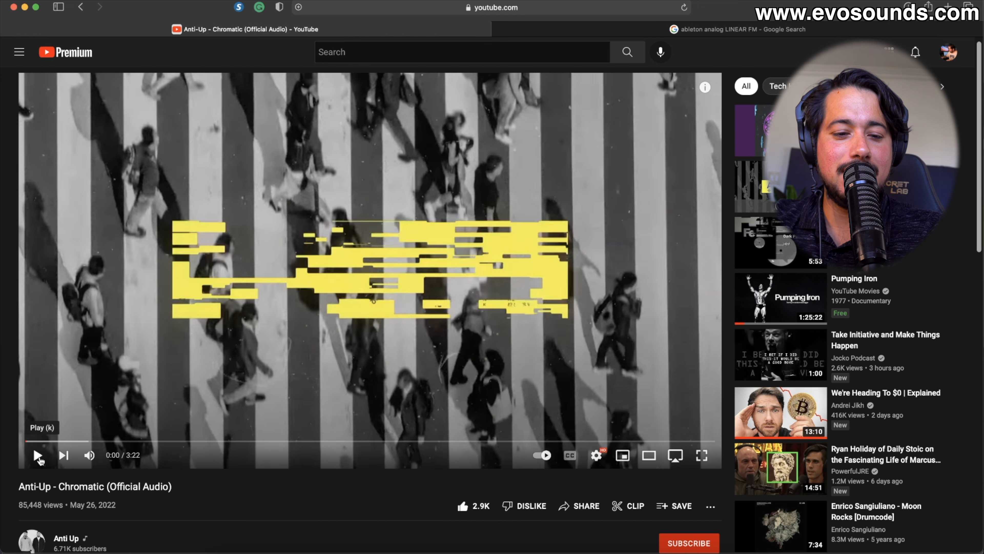
left_click(38, 456)
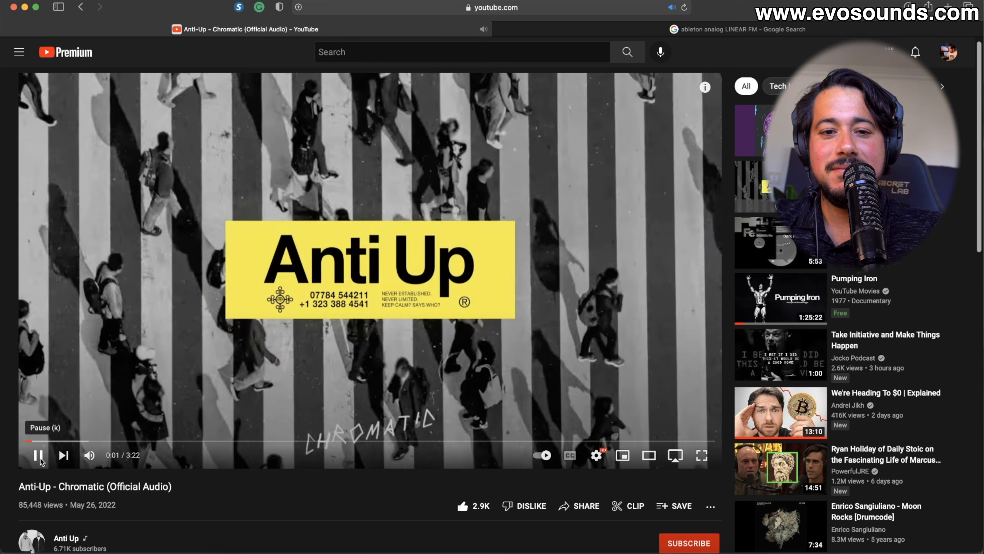
left_click(38, 456)
left_click(549, 550)
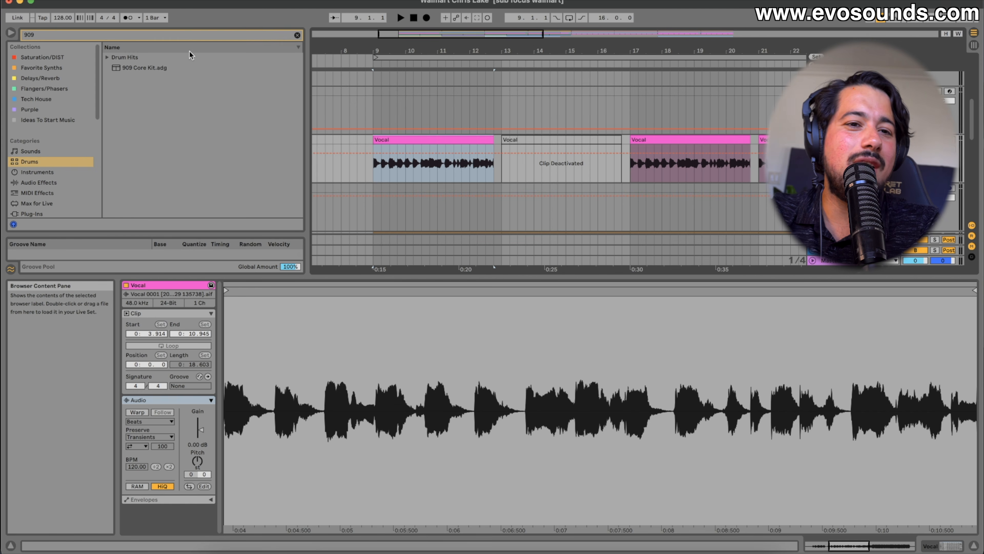
Step: Open the audio preferences, inspect the available audio input devices while keeping SoundID Reference (2 In, 2 Out), and close the preferences
left_click(37, 0)
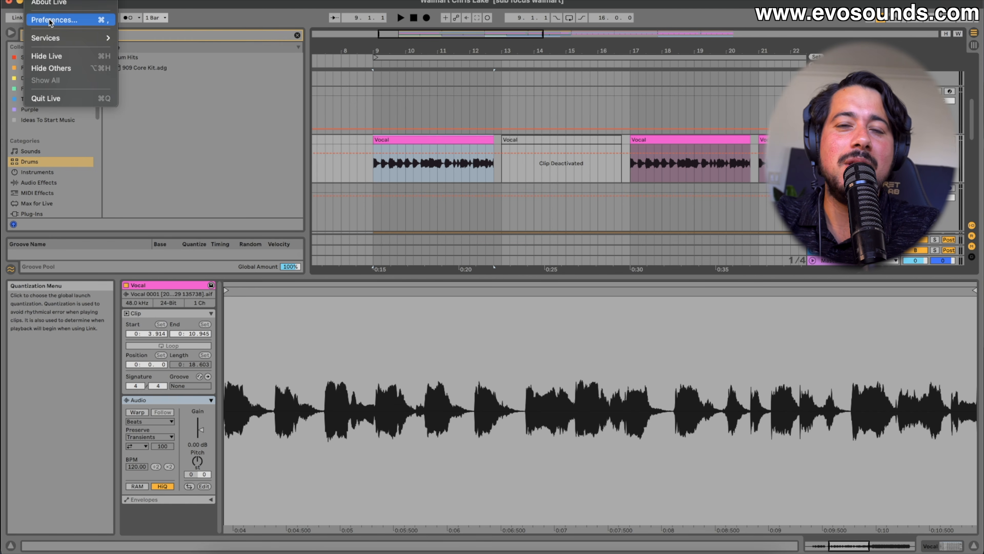
left_click(51, 20)
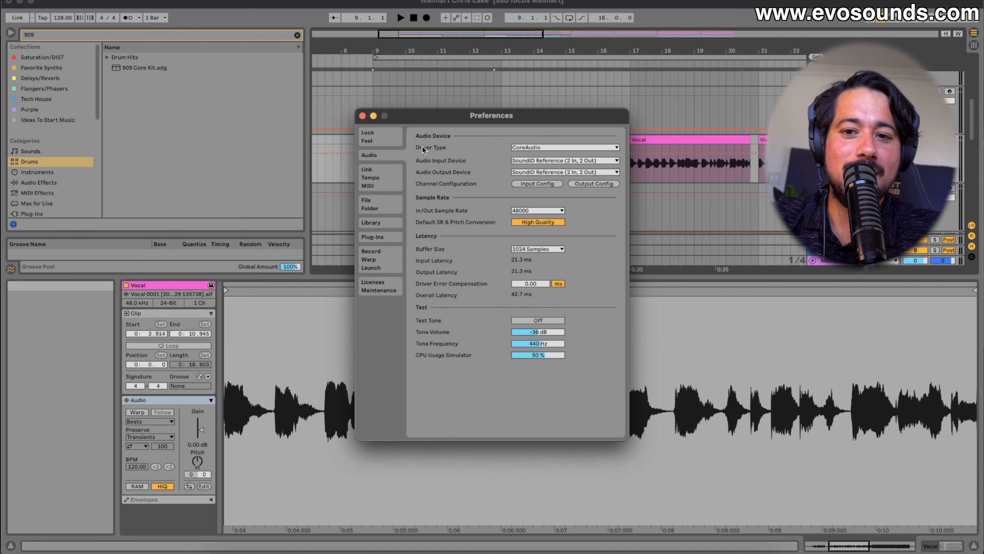
left_click(534, 161)
left_click(505, 177)
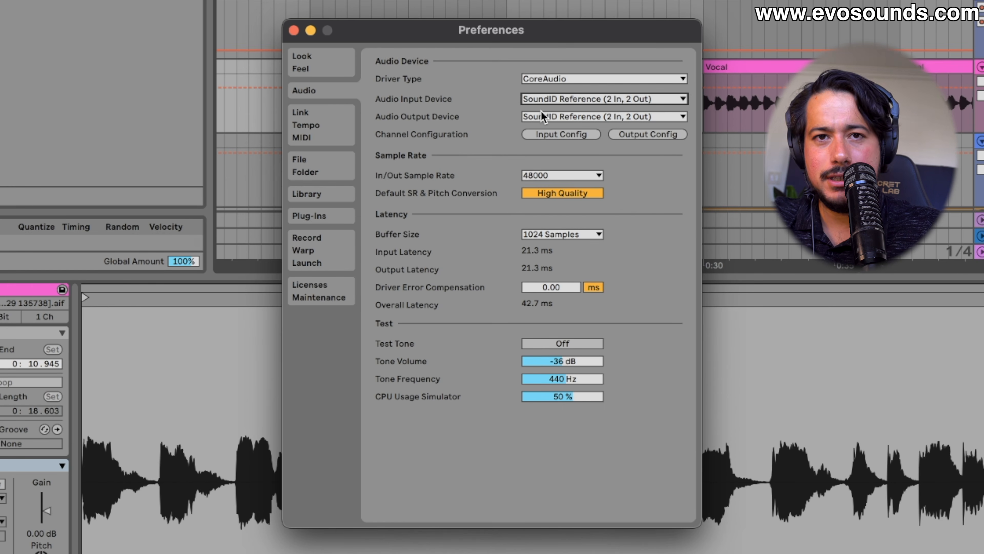
left_click(589, 96)
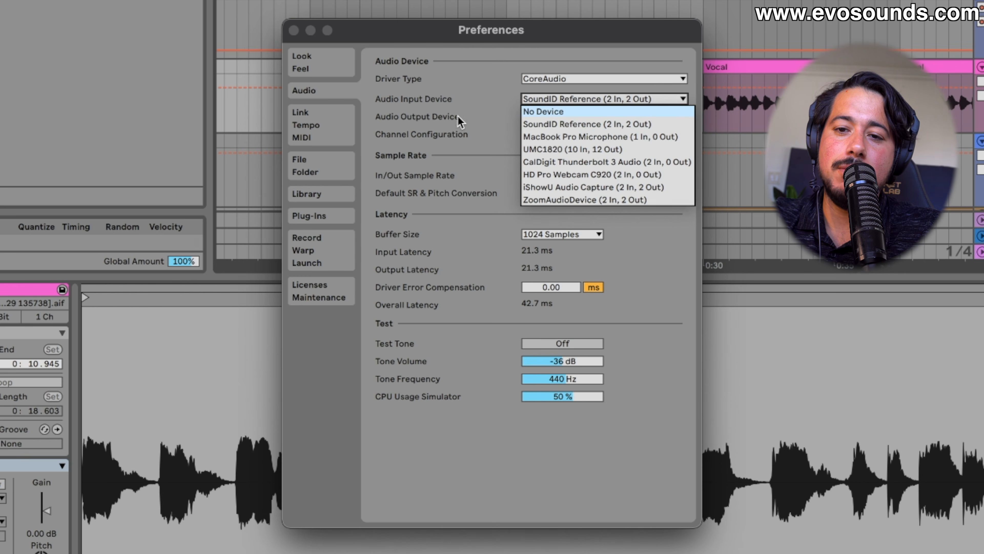
left_click(550, 123)
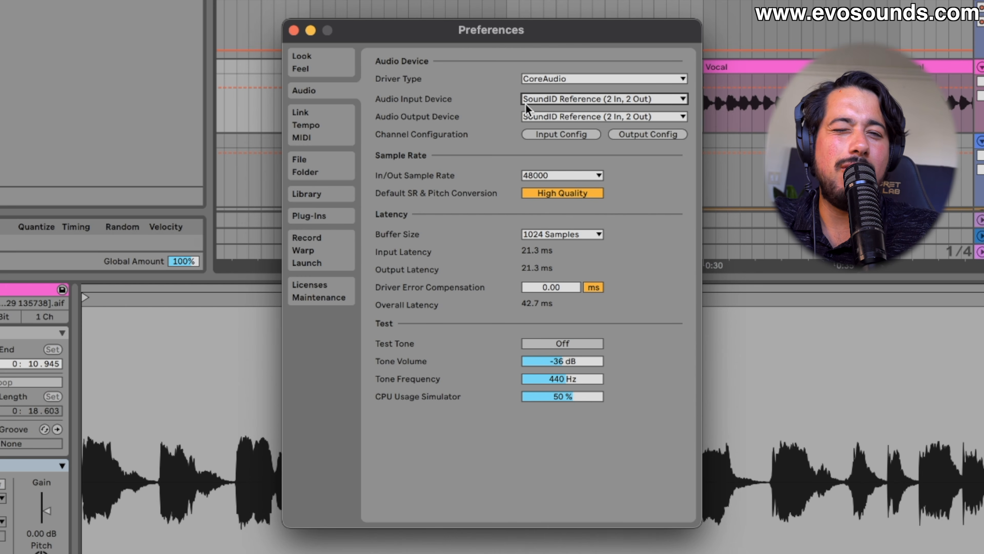
left_click(527, 108)
left_click(536, 126)
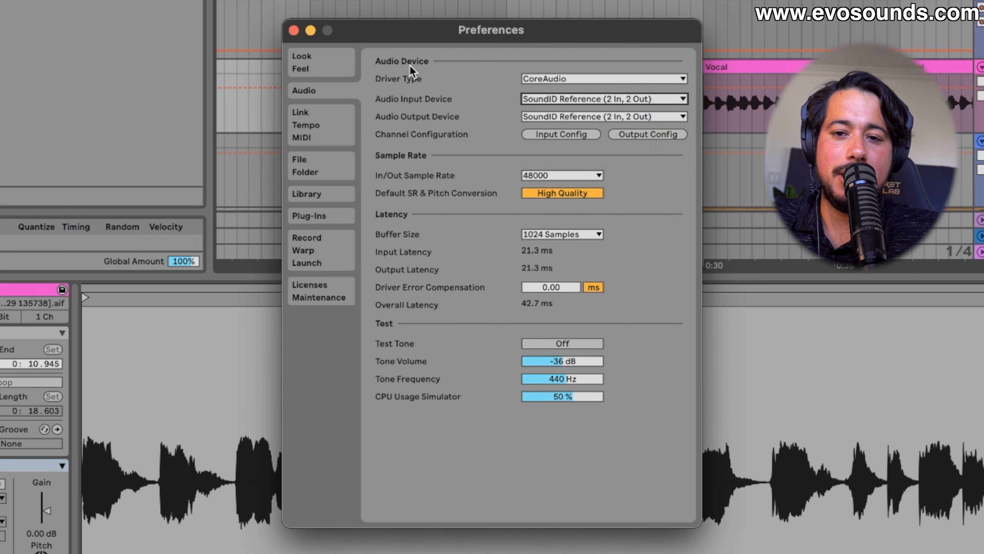
left_click(292, 30)
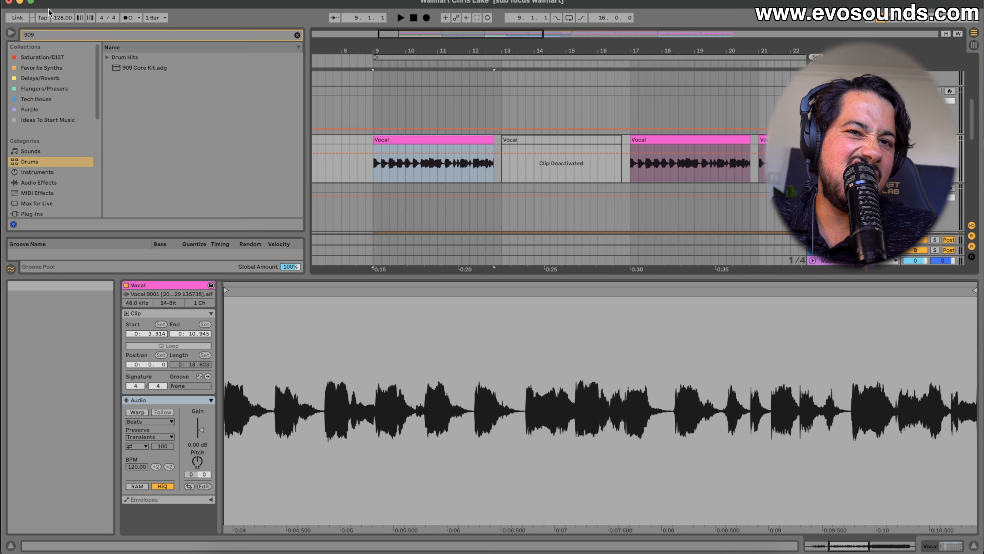
Step: Audition the Vocal clip from bar 9 in short playbacks
key("space")
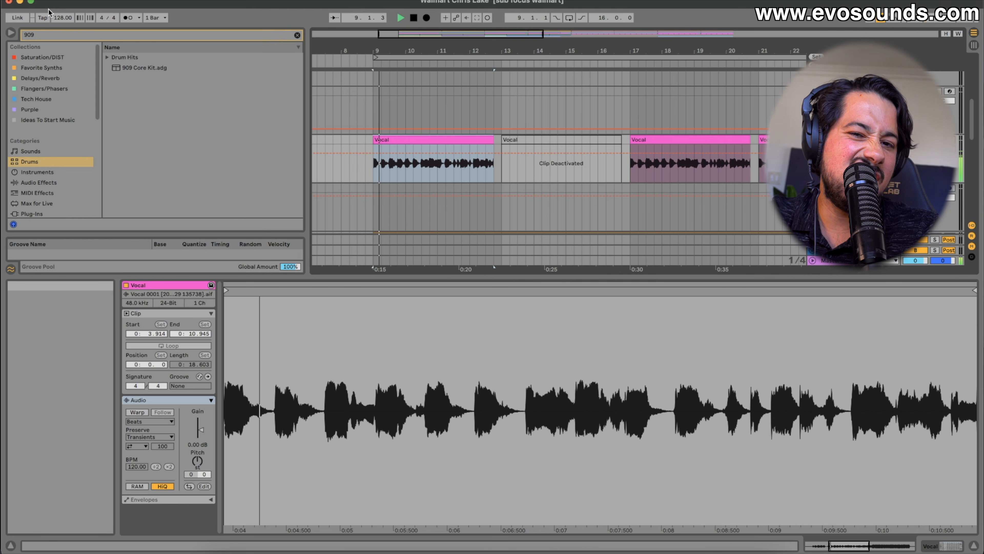
key("space")
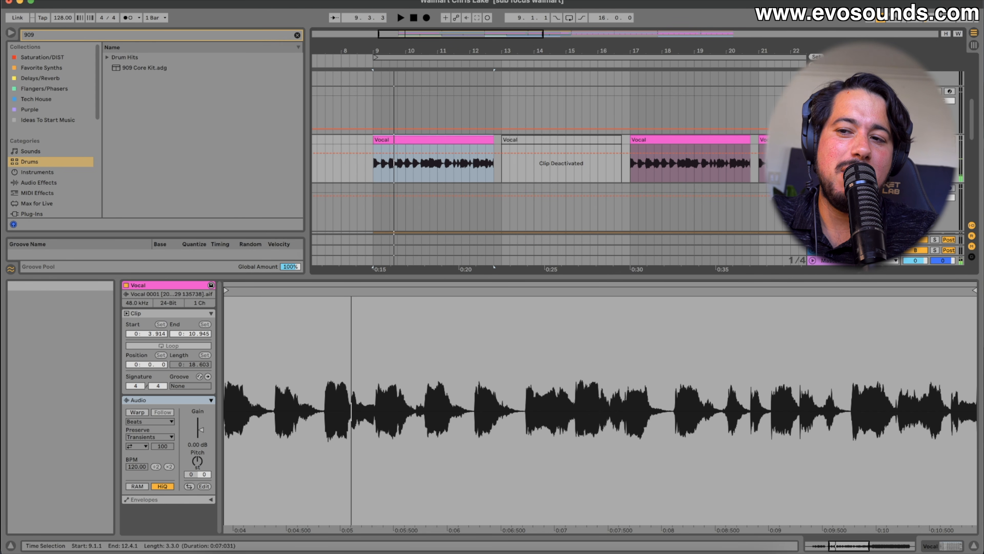
key("space")
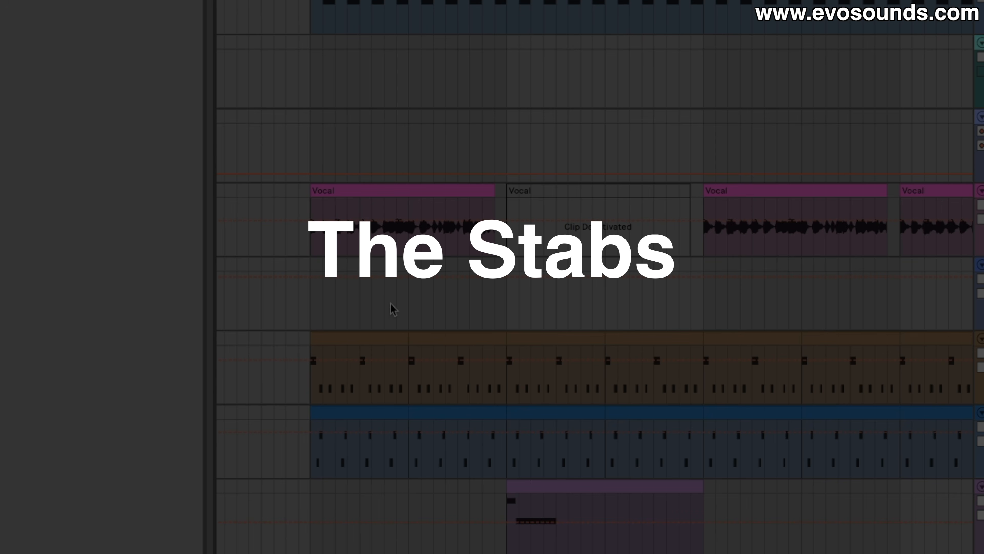
Step: Open the empty Grand Piano MIDI clip at bar 9 and enlarge its note editor
scroll(393, 309, "up", 5)
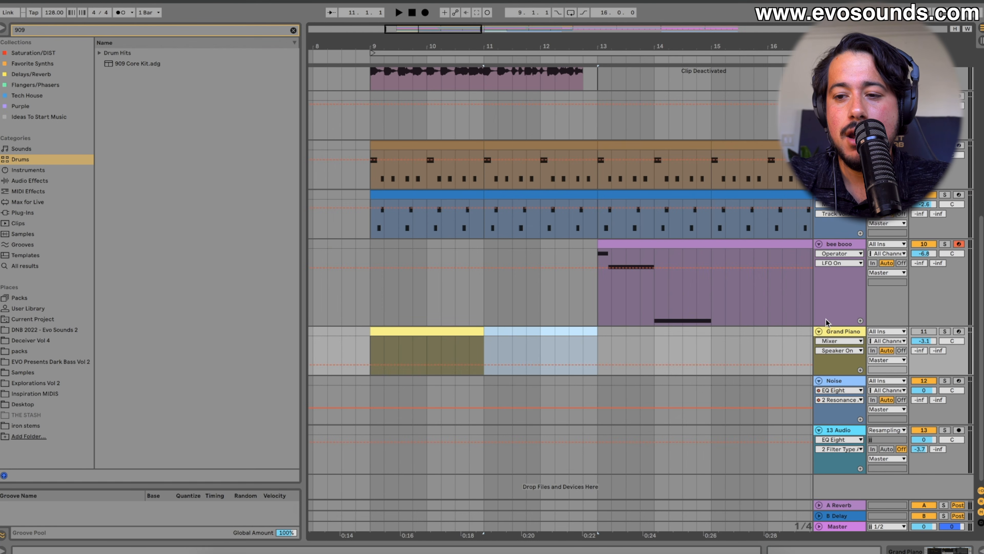
double_click(851, 245)
left_click(842, 330)
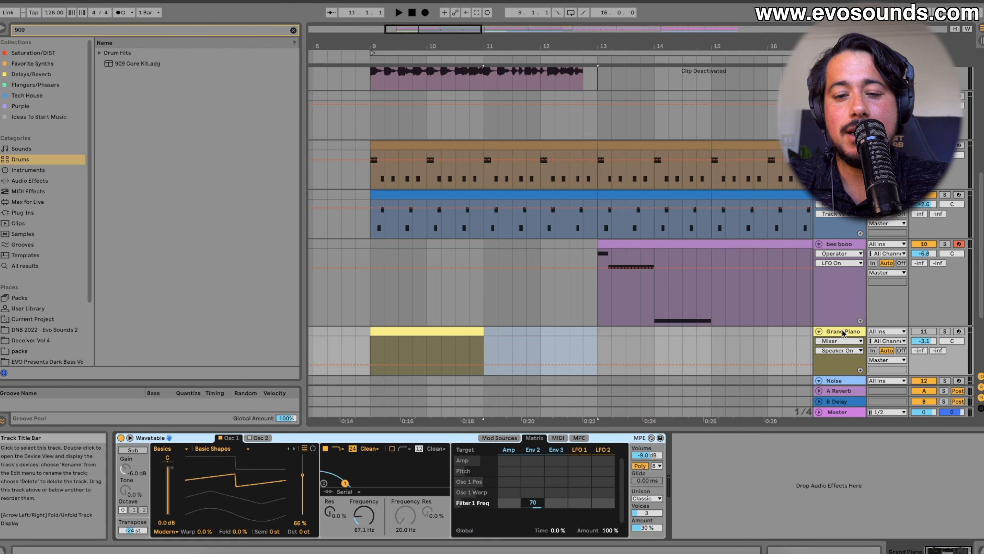
scroll(399, 381, "down", 1)
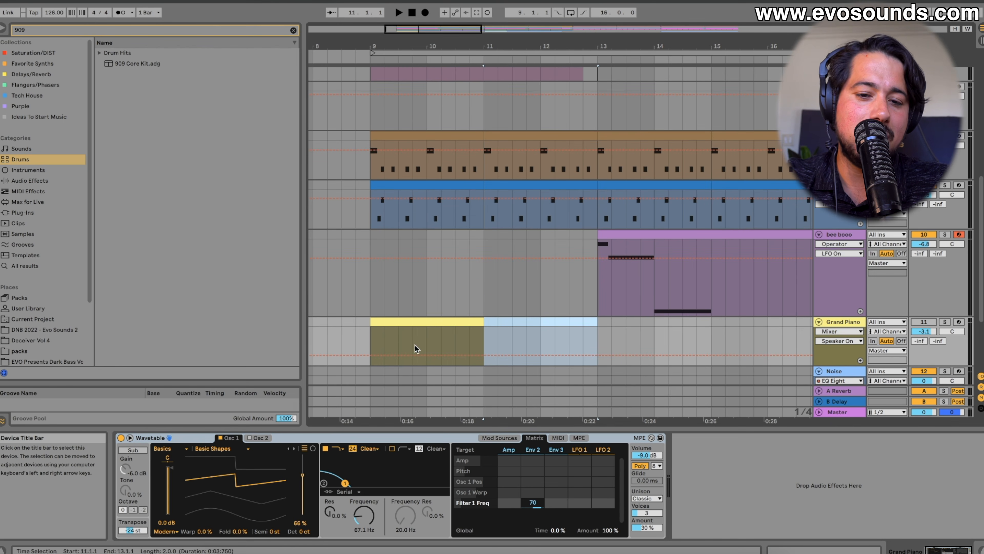
left_click(413, 324)
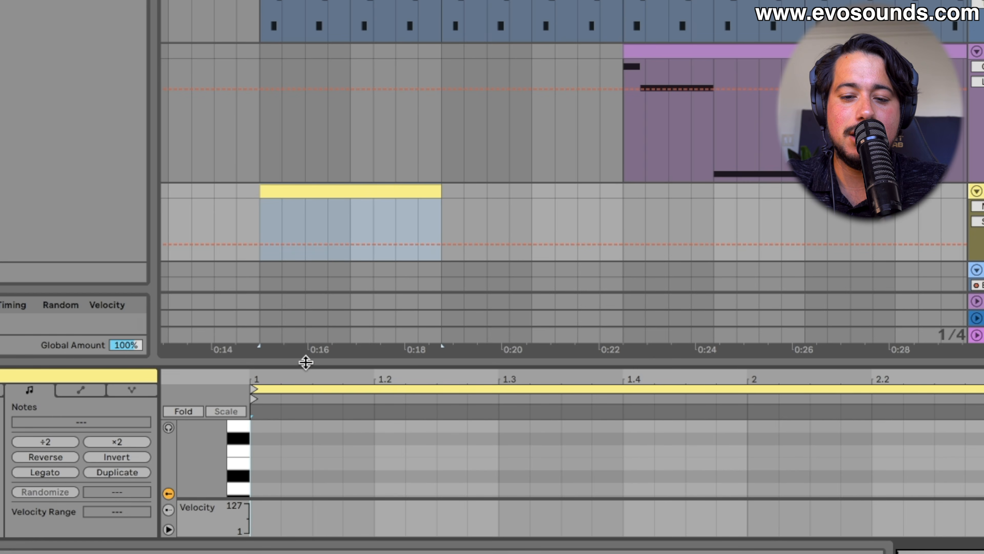
left_click_drag(306, 362, 306, 134)
Step: Add a G# note at the clip's start, lengthen it to two grid steps, and lower it by octaves to G#2
double_click(123, 336)
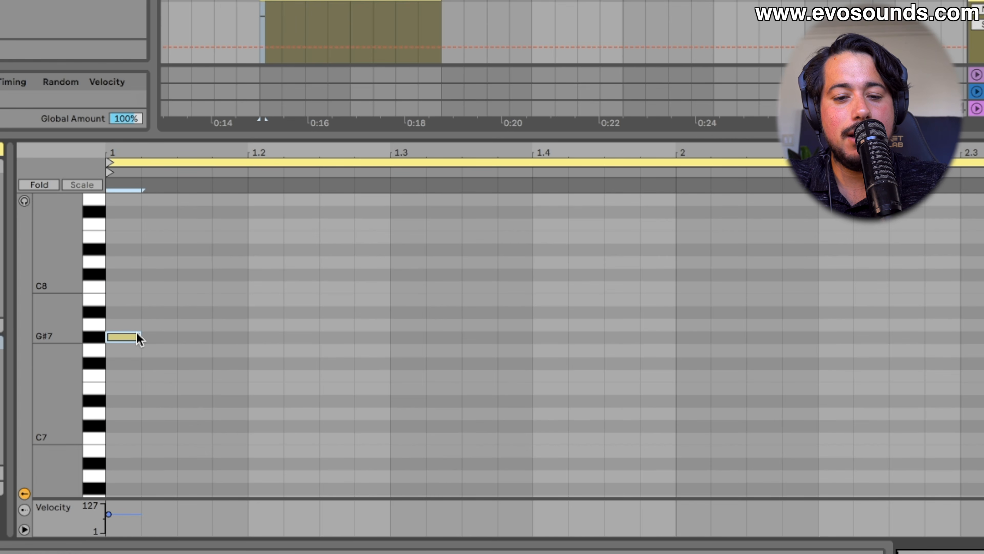
left_click_drag(138, 337, 176, 336)
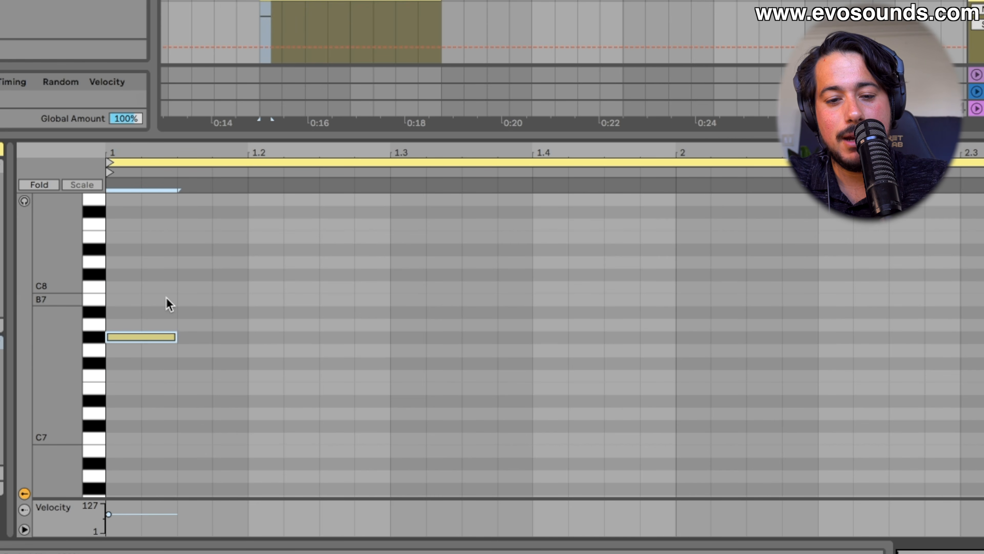
key("shift+Down")
key("shift+Down")
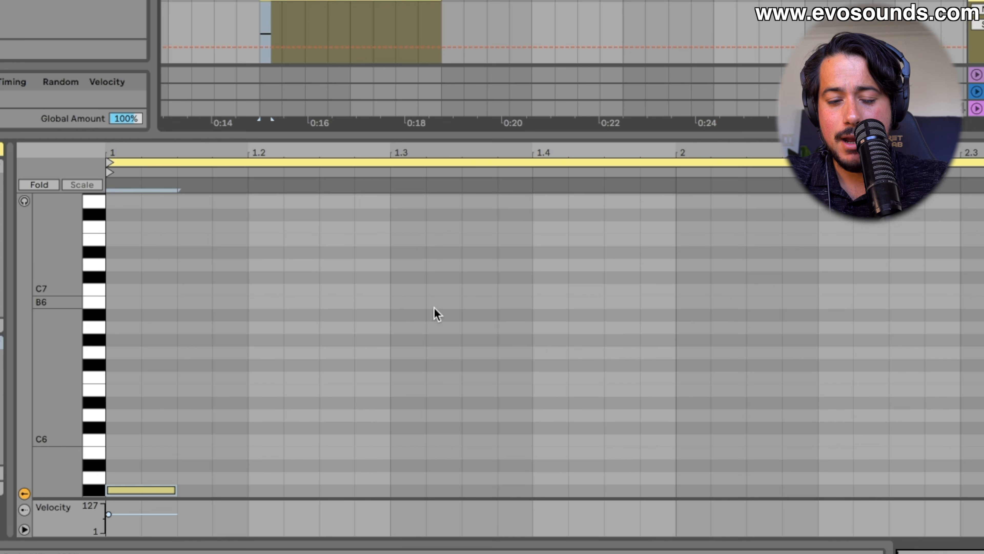
scroll(433, 312, "down", 4)
left_click(141, 341)
left_click(141, 351)
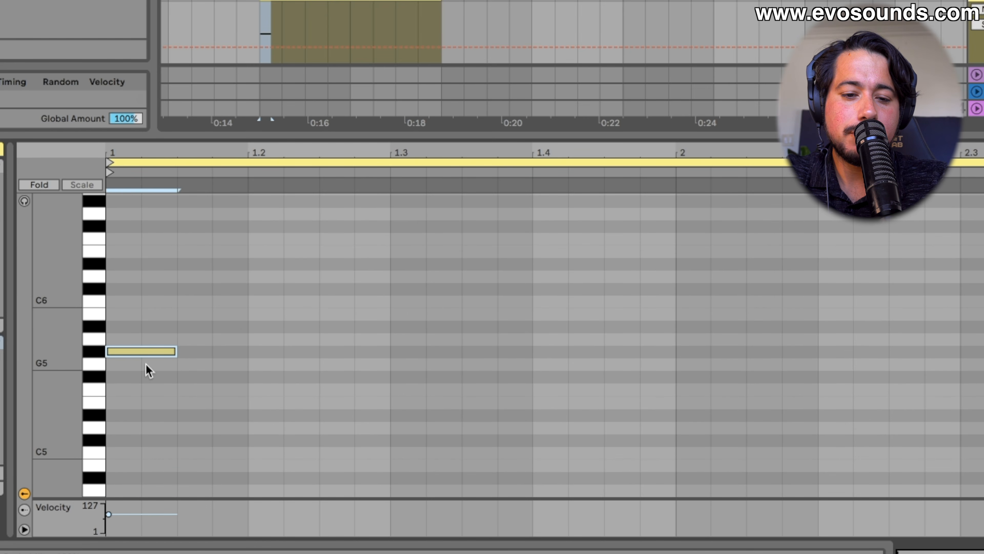
key("shift+Down")
key("shift+Down")
key("shift+Down")
Step: Build a chord on the G#2 note by stacking copies at G#3, B3 and D#4
key("space")
scroll(70, 422, "down", 1)
left_click_drag(70, 422, 58, 419)
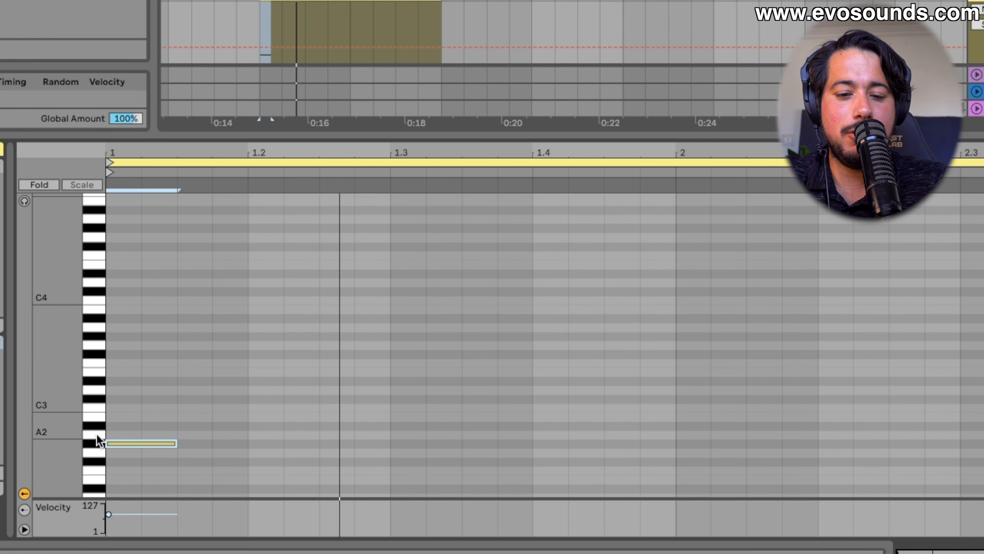
left_click_drag(125, 444, 131, 274)
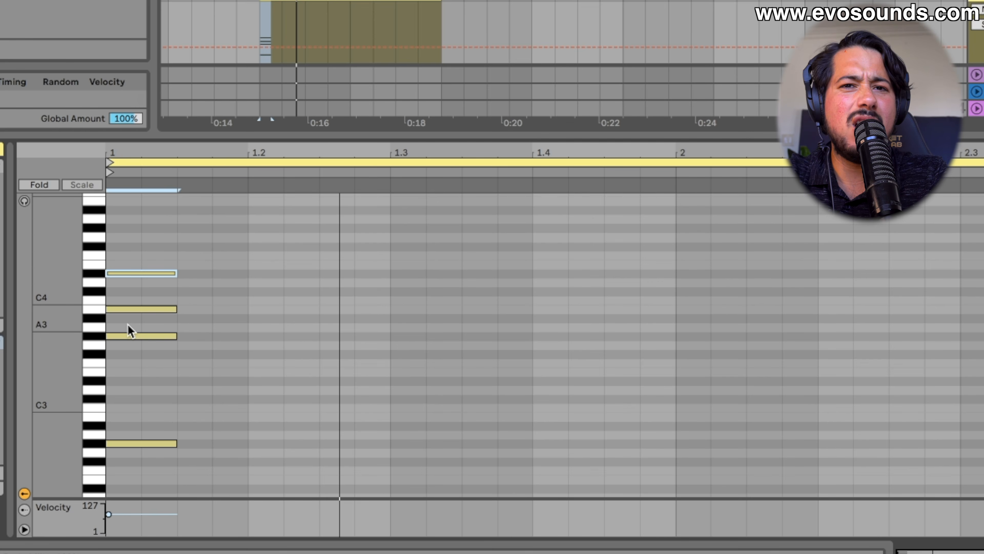
Step: Transpose all four chord notes up one octave and play back the result
left_click_drag(142, 461, 177, 211)
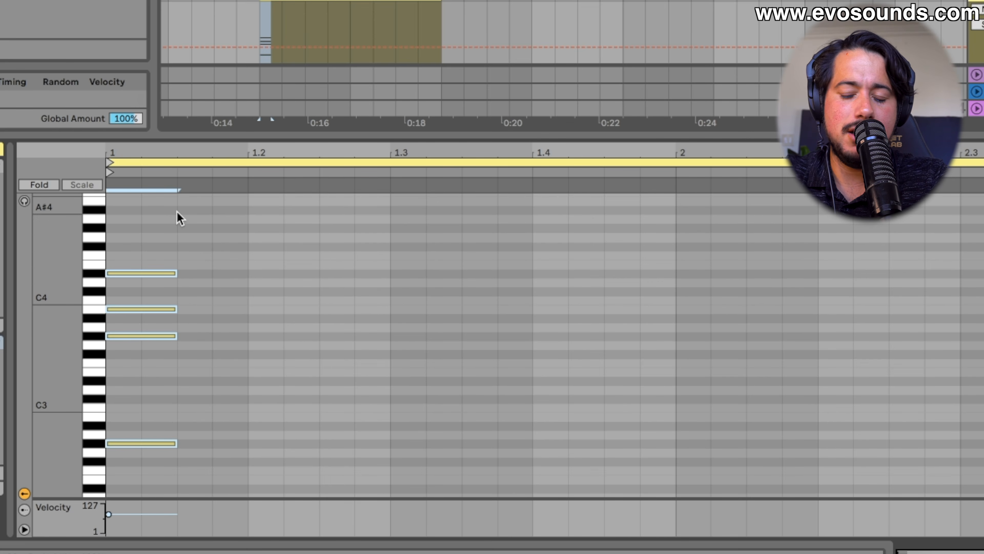
scroll(176, 211, "down", 3)
key("space")
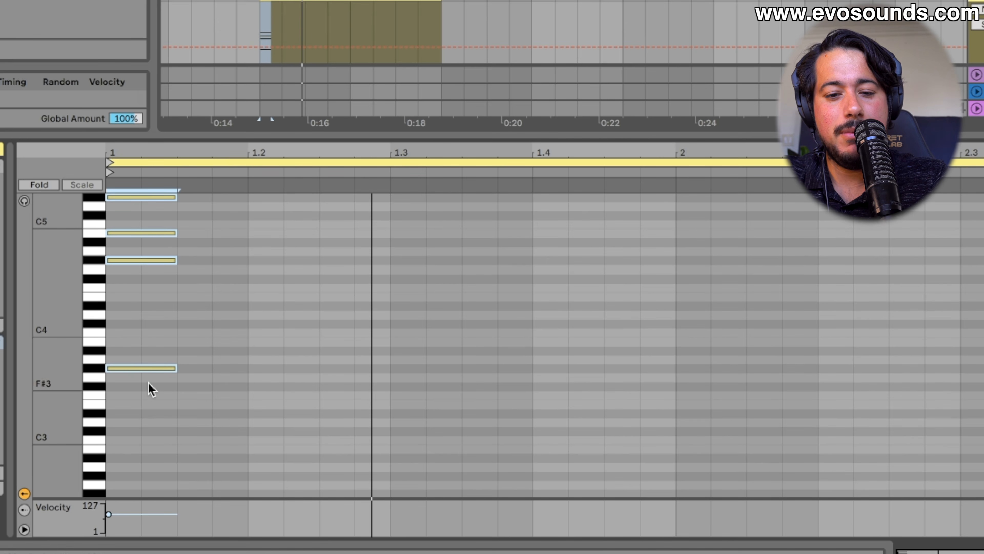
key("space")
Step: Duplicate the chord's G#3 note one octave down to G#2 and play the chord
left_click(144, 366)
right_click(144, 365)
right_click(110, 393)
left_click(111, 393)
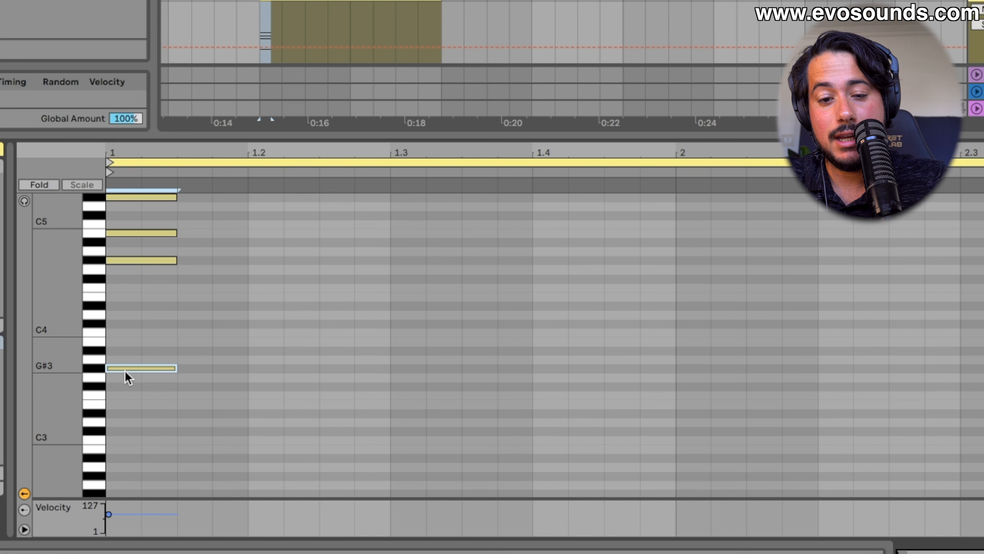
mouse_move(124, 368)
left_mouse_down()
mouse_move(123, 473)
mouse_move(129, 373)
left_mouse_up()
key("space")
scroll(112, 259, "down", 3)
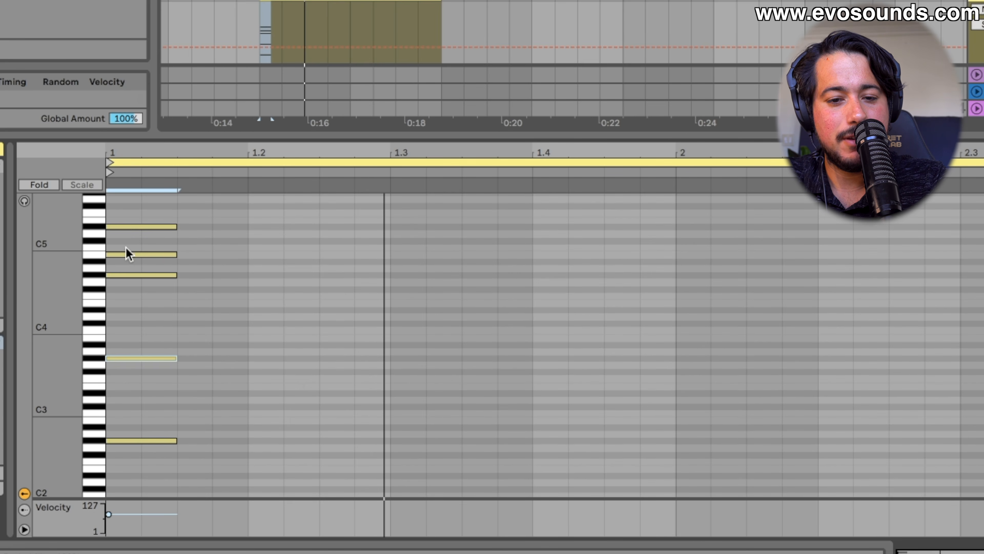
left_click_drag(27, 299, 44, 283)
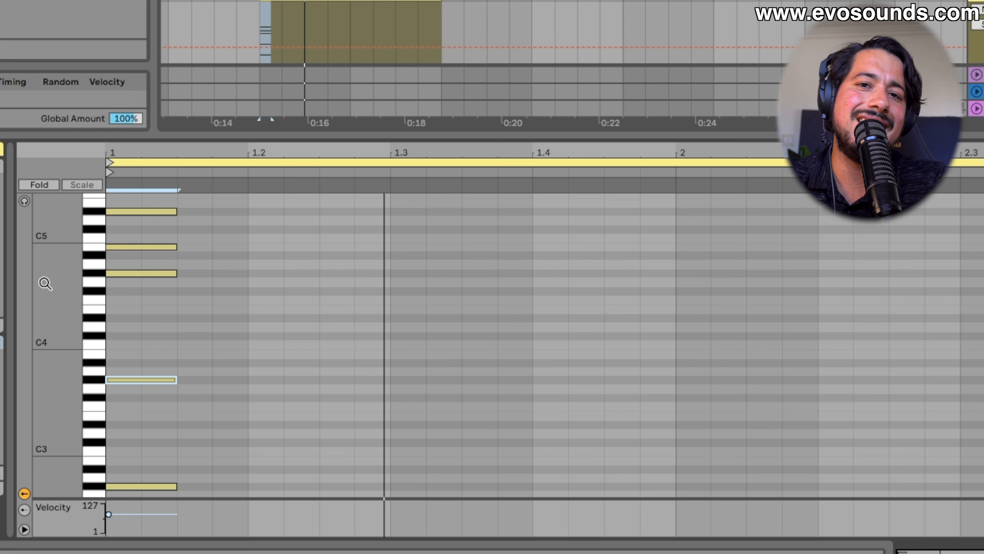
Step: Delete the D#5 note from the chord
scroll(133, 279, "up", 1)
left_click(131, 226)
left_click(132, 222)
key("Delete")
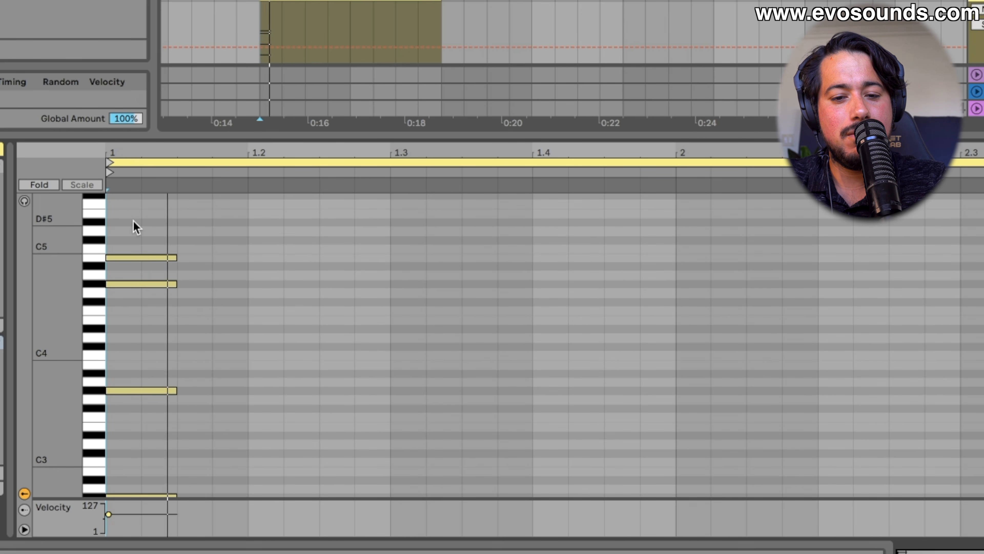
Step: Add G#5 and D#4 notes to the chord, and return to the Grand Piano track's devices
left_click(139, 258)
left_click_drag(142, 262, 143, 214)
scroll(140, 236, "up", 2)
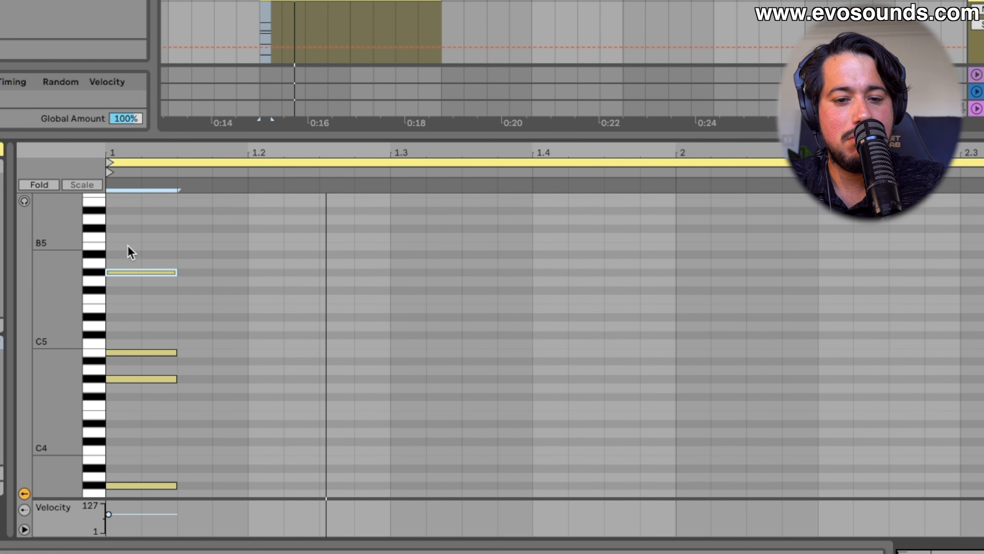
mouse_move(128, 259)
left_mouse_down()
mouse_move(145, 356)
mouse_move(140, 395)
mouse_move(132, 395)
mouse_move(136, 270)
left_mouse_up()
left_click_drag(123, 399, 127, 338)
key("space")
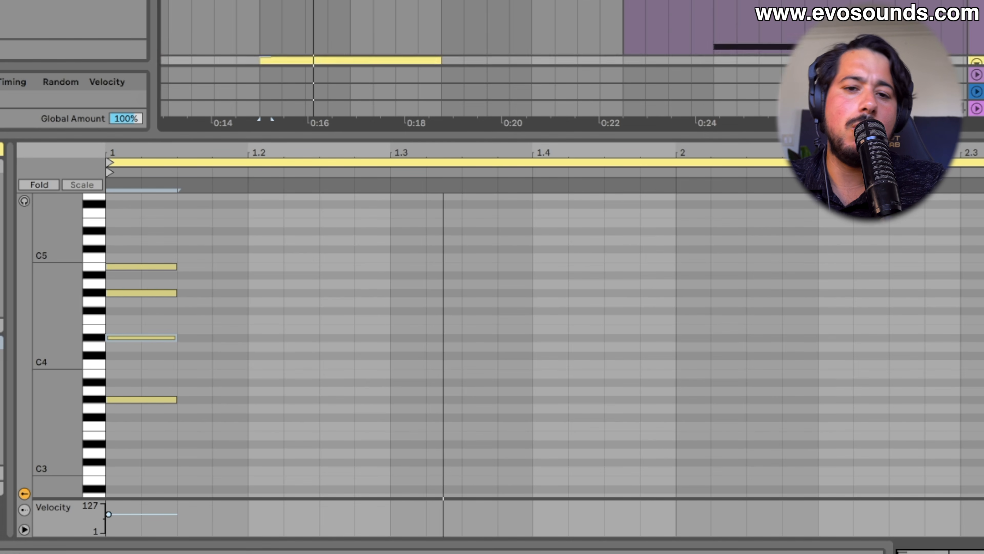
key("shift+Tab")
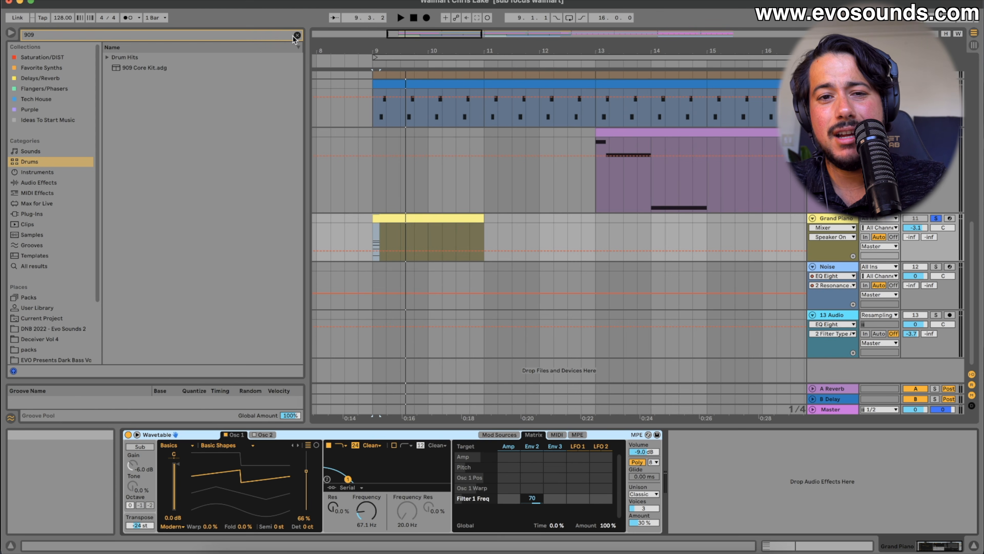
left_click(294, 35)
type("hybrid")
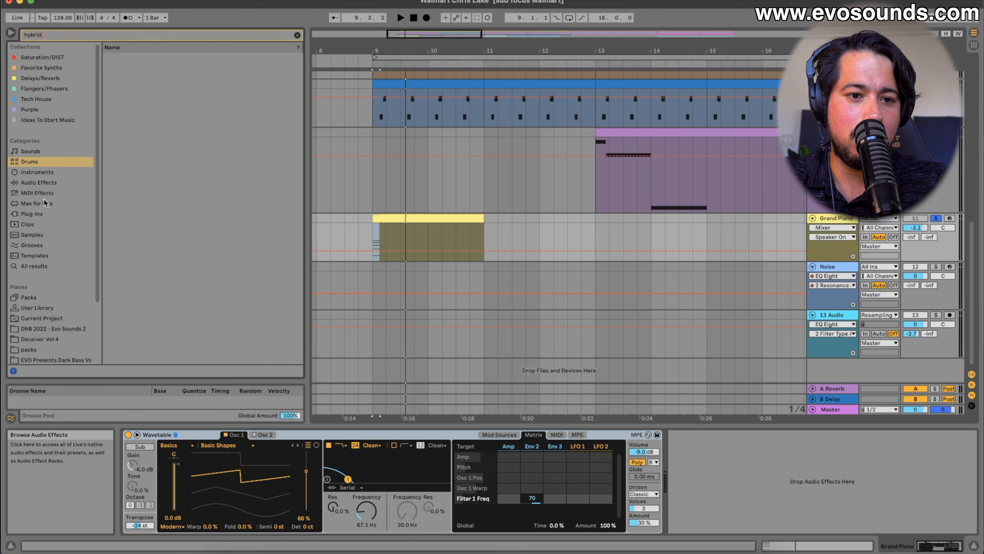
left_click(43, 213)
left_click(296, 35)
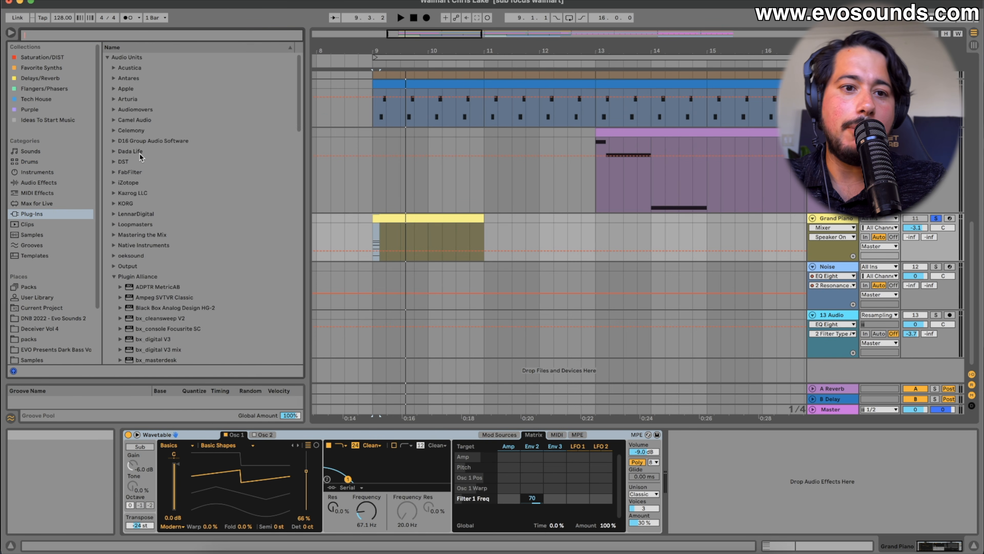
scroll(135, 209, "down", 8)
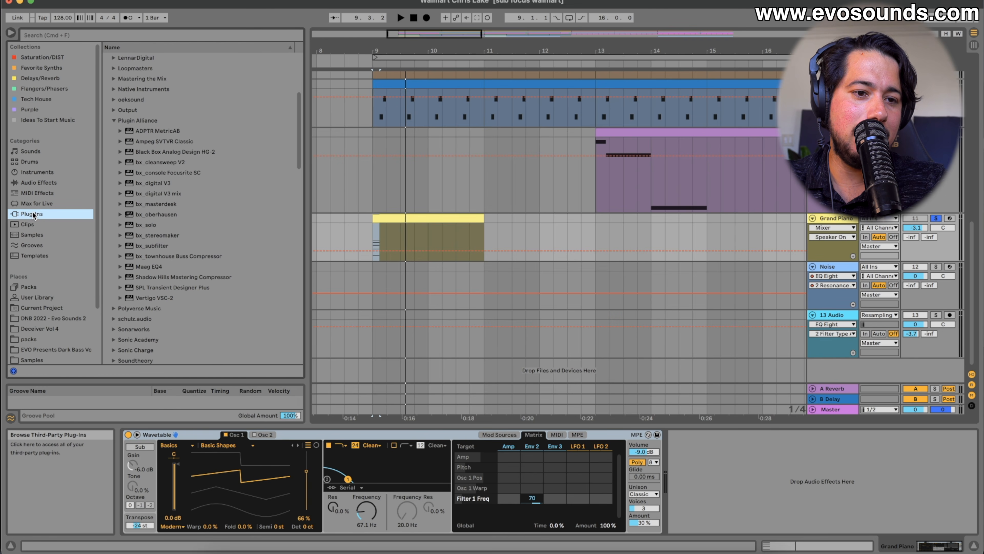
Step: Find Hybrid Reverb among the audio effects, add it after Wavetable on the Grand Piano track, and set its impulse response to Comb Space 1
left_click(43, 181)
left_click(53, 39)
type("hybrid")
left_click_drag(145, 69, 715, 512)
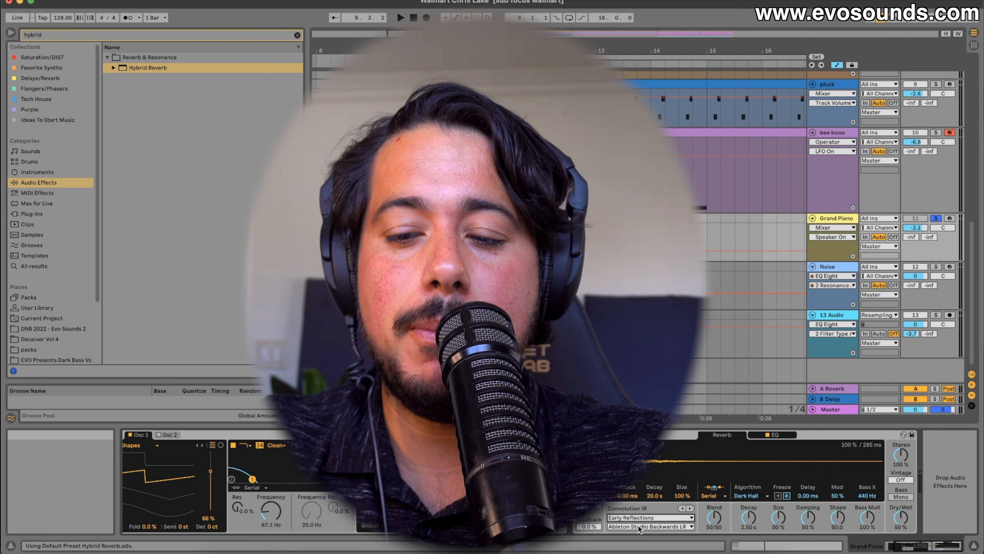
left_click(638, 526)
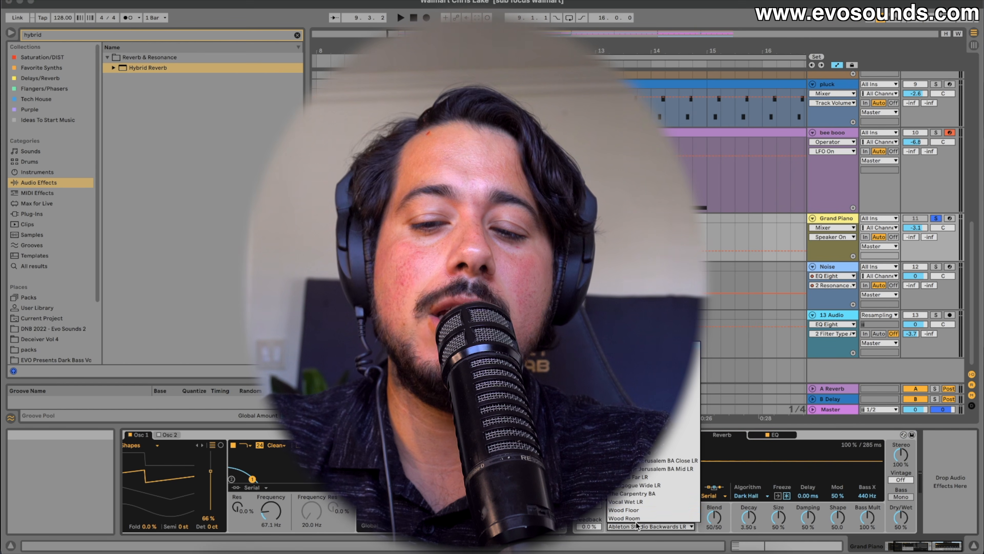
left_click(641, 382)
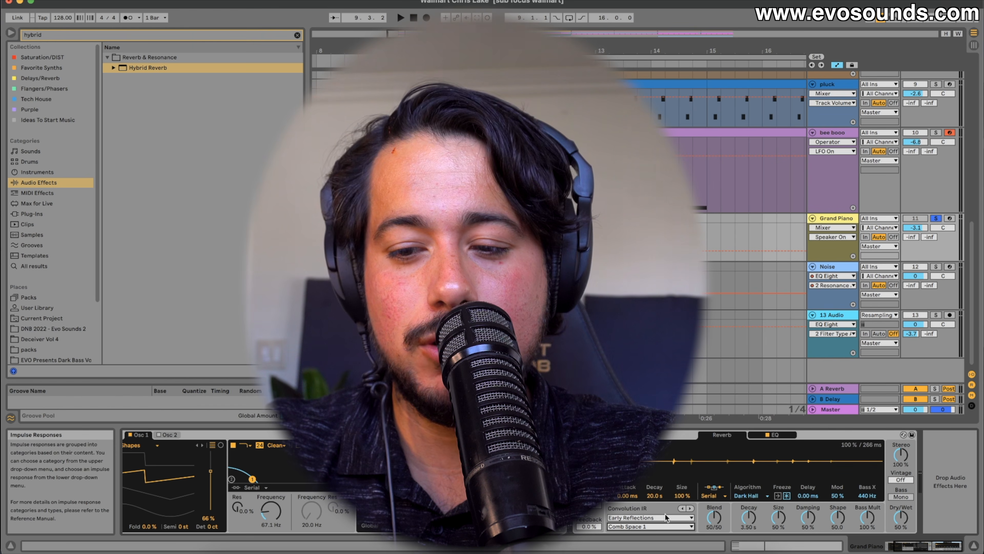
Step: Try the Springs impulse response category in Hybrid Reverb, and switch the category to Bigger Spaces
left_click(665, 517)
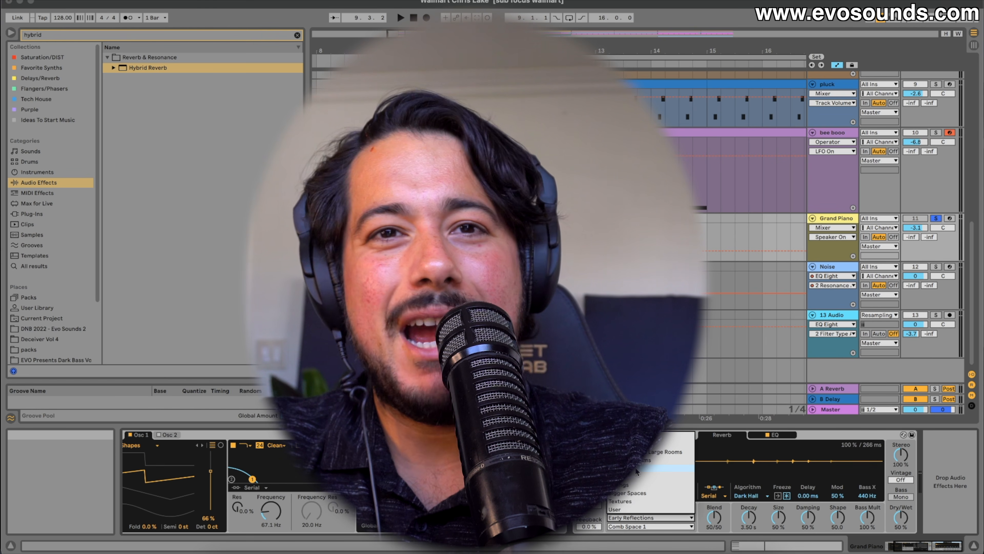
left_click(638, 468)
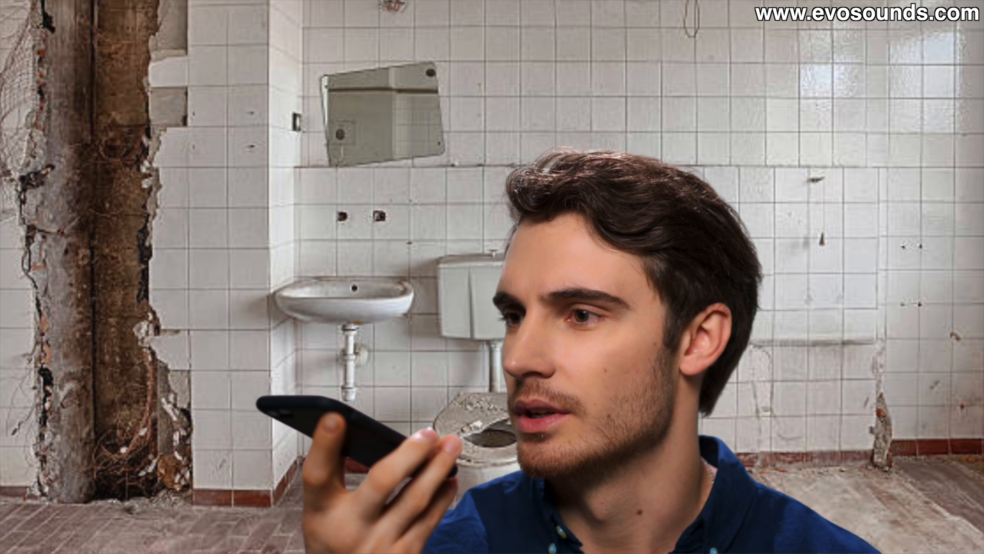
left_click(302, 494)
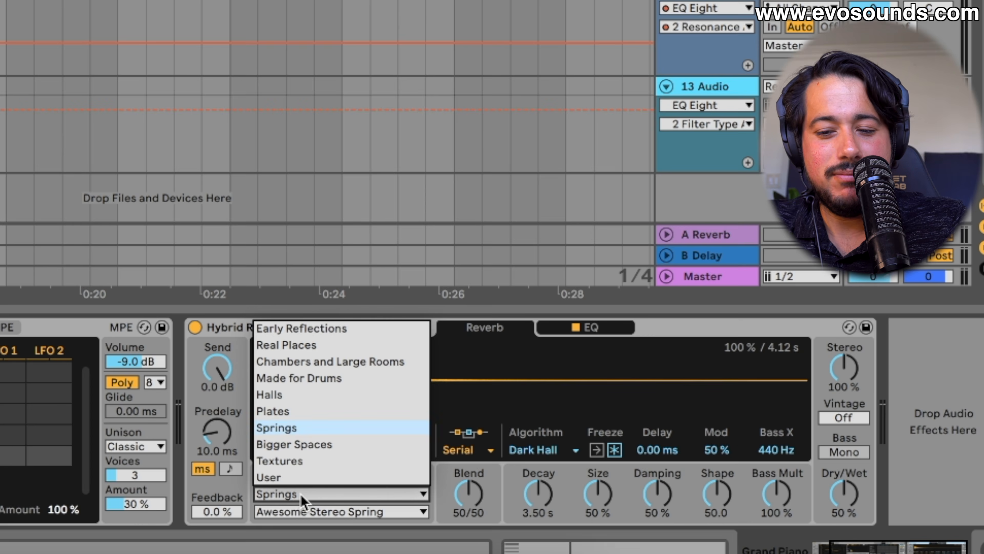
left_click(299, 450)
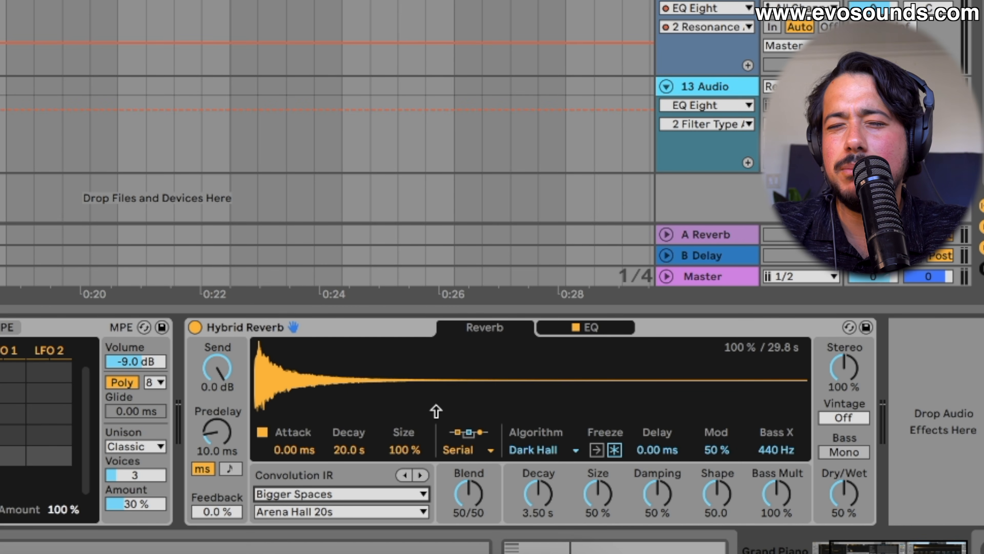
Step: Try the Cathedral Beauvais LR impulse response, and set it to Date Packing Wearhouse LR instead
left_click(304, 513)
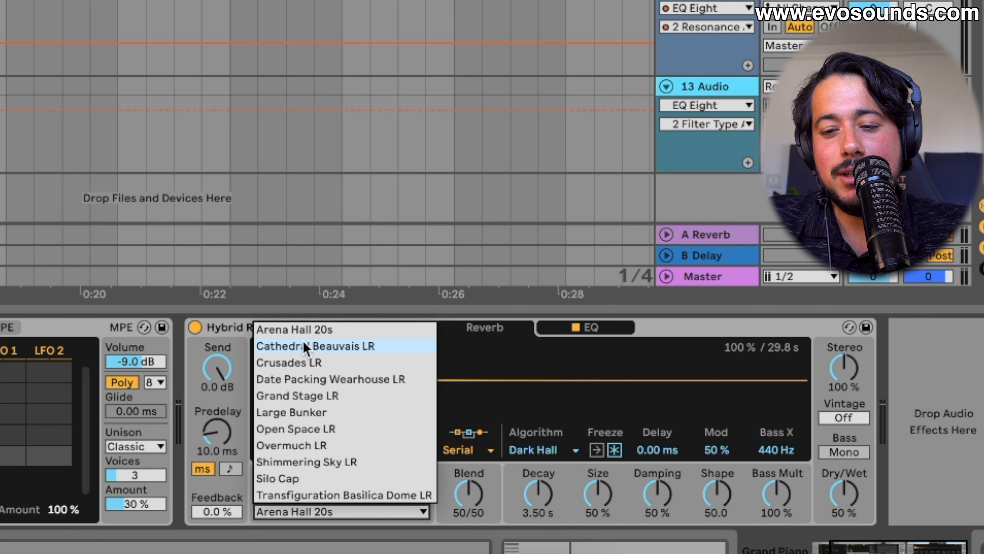
left_click(314, 345)
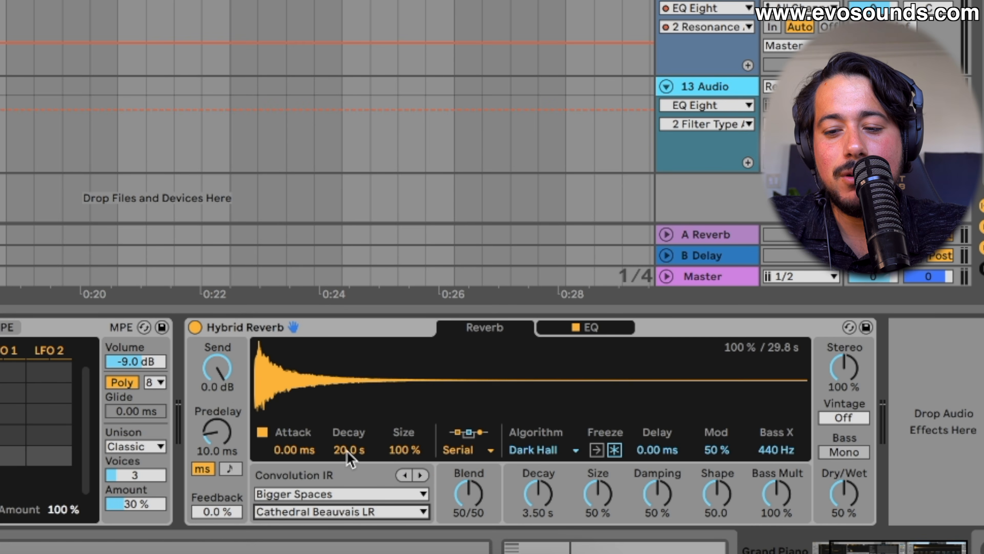
left_click(345, 512)
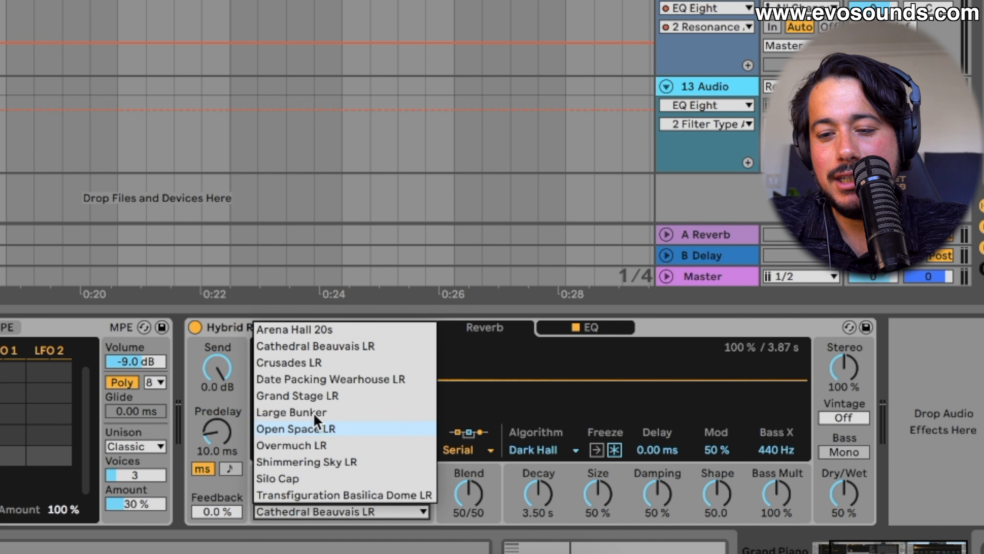
left_click(313, 380)
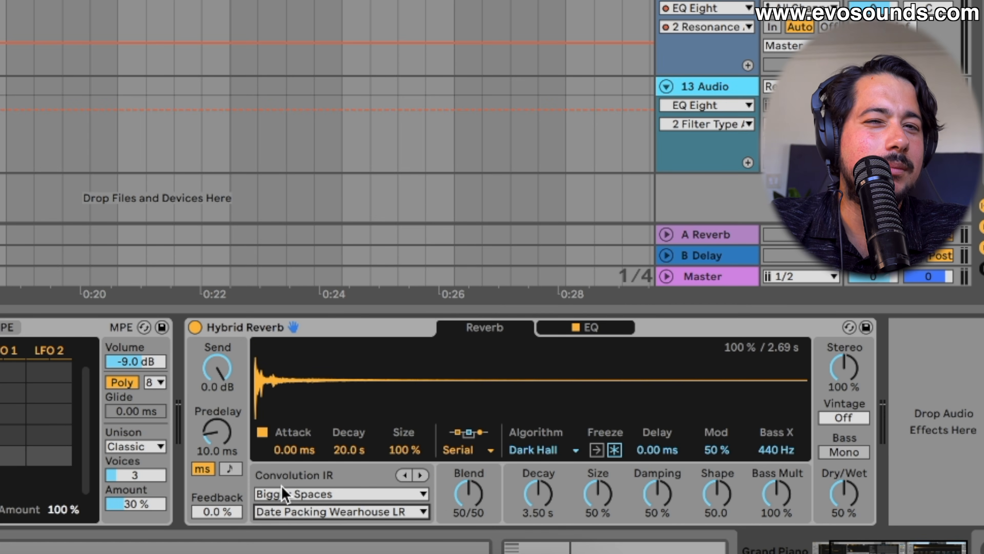
Step: Play the chord and set Hybrid Reverb's blend to 100/0 and its convolution decay to 2.83 s
left_click(843, 493)
left_click(7, 289)
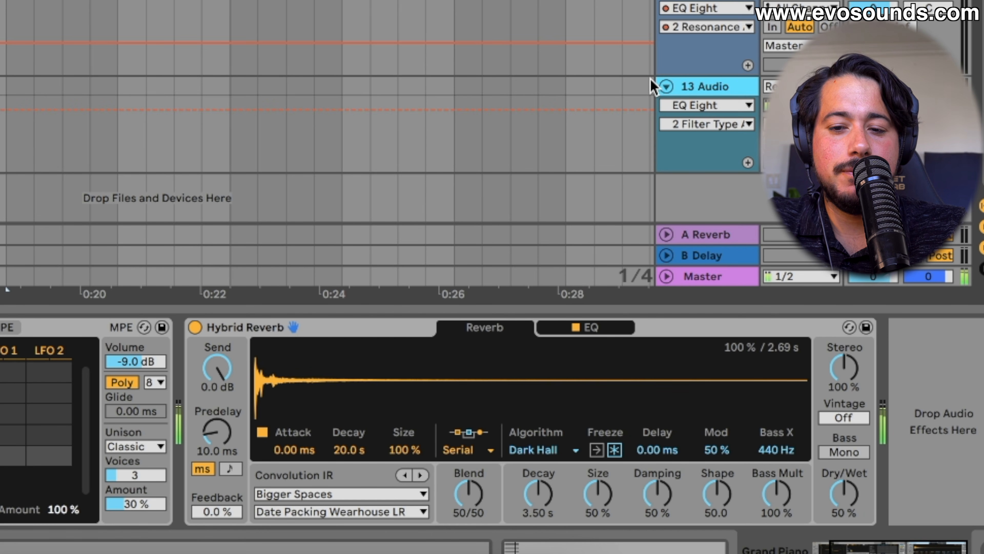
left_click_drag(468, 493, 468, 466)
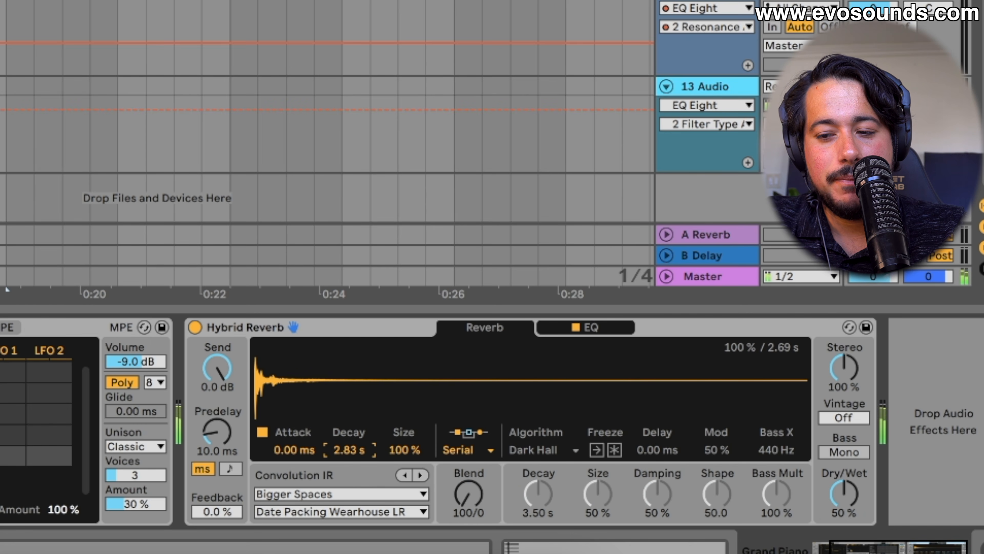
Step: Step through the following Bigger Spaces impulse responses and settle on Overmuch LR
left_click(420, 476)
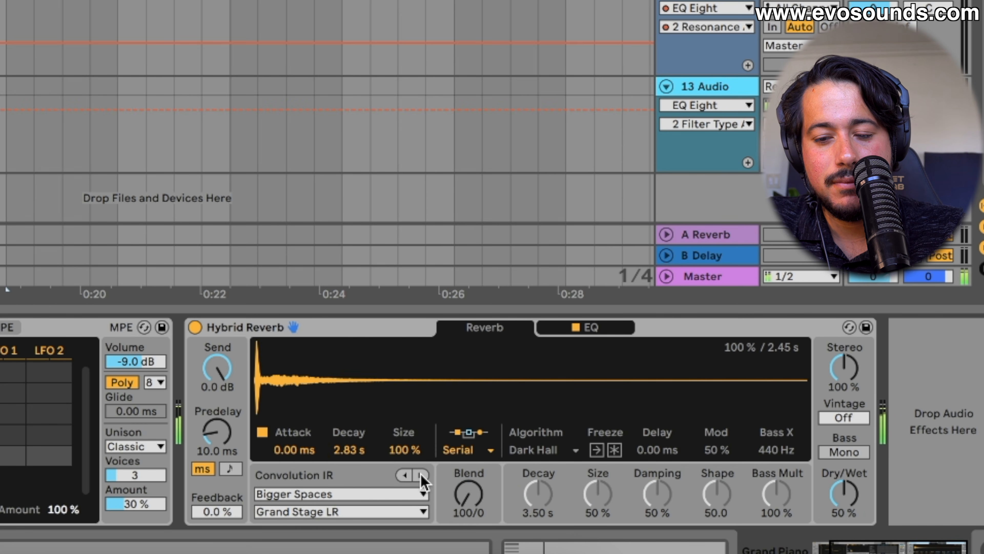
left_click(420, 476)
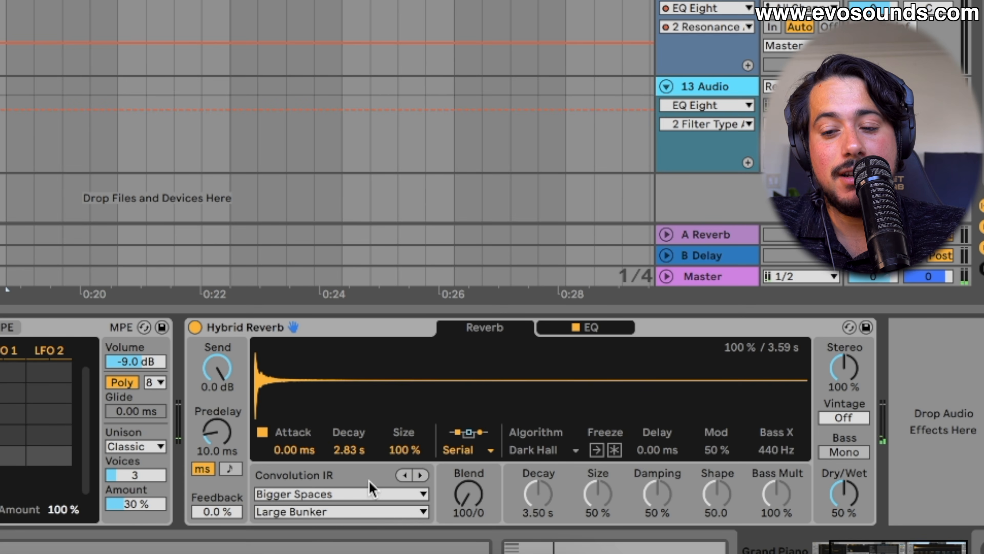
left_click(420, 475)
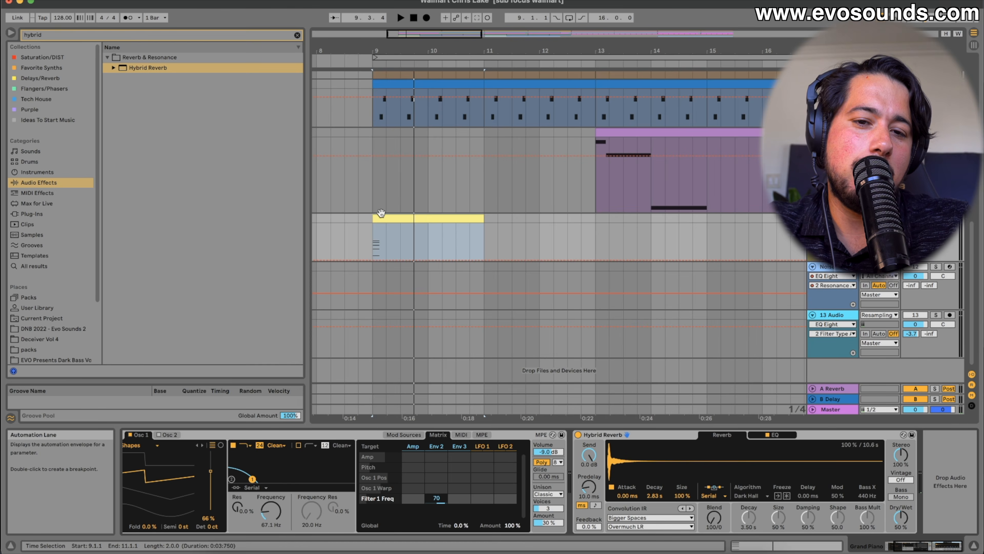
Step: Open the Grand Piano chord clip and transpose its notes up to the G#4–G#6 range
left_click(383, 214)
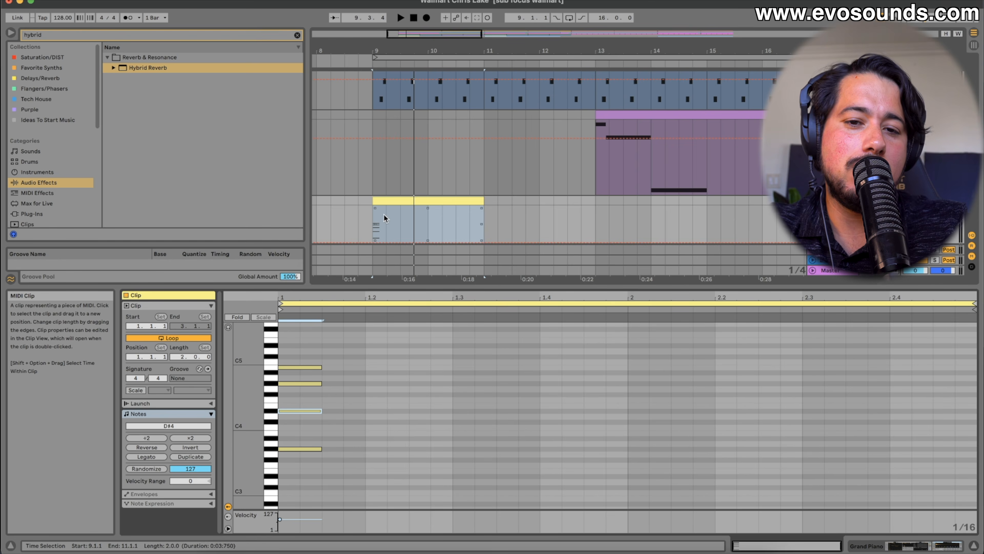
left_click(287, 368)
scroll(286, 369, "up", 2)
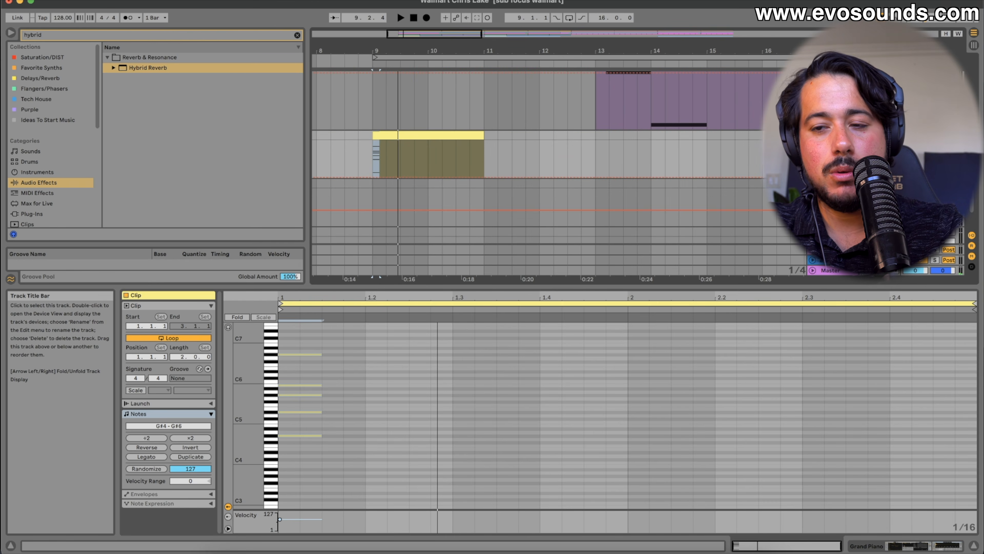
Step: Insert an audio track below Grand Piano, set its input to Resampling, and arm it for recording
key("super+t")
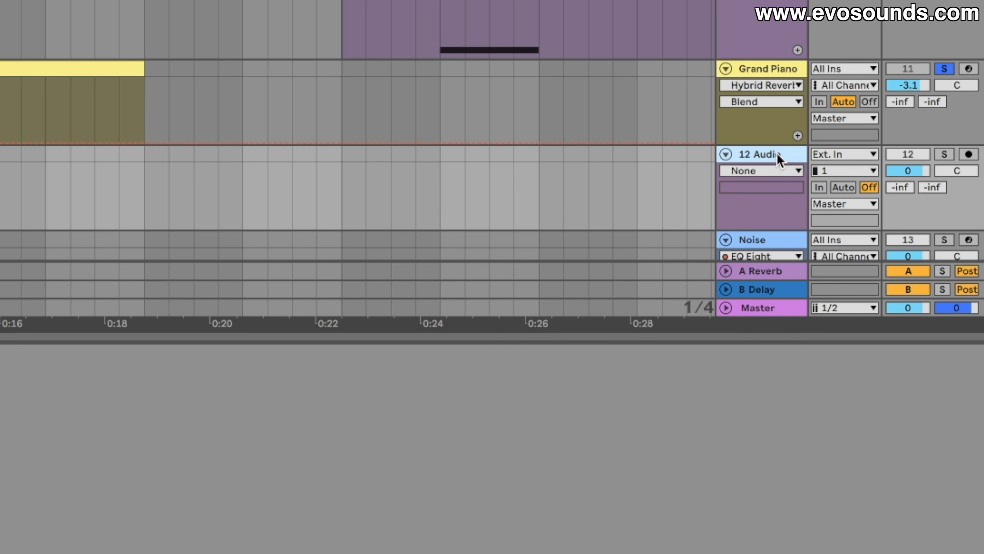
left_click(879, 186)
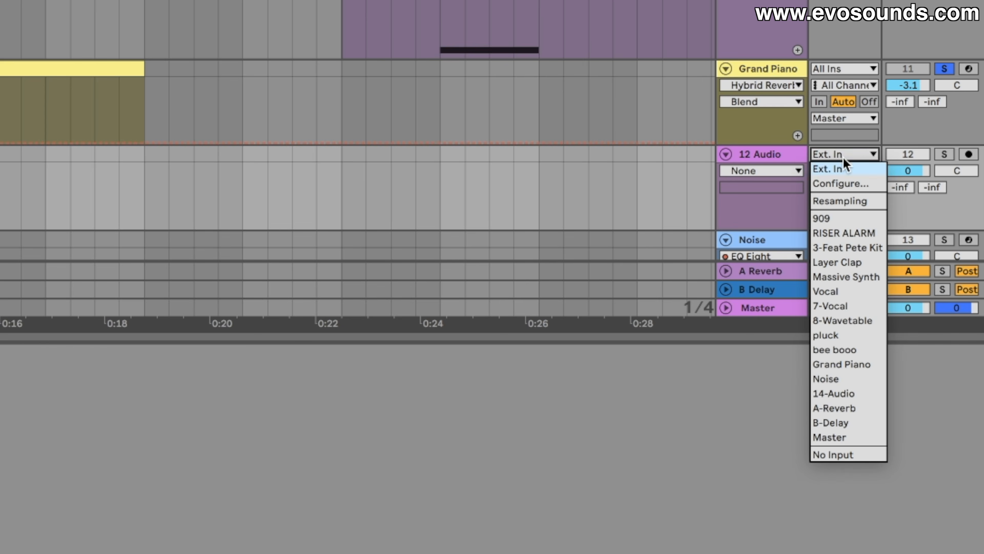
left_click(840, 201)
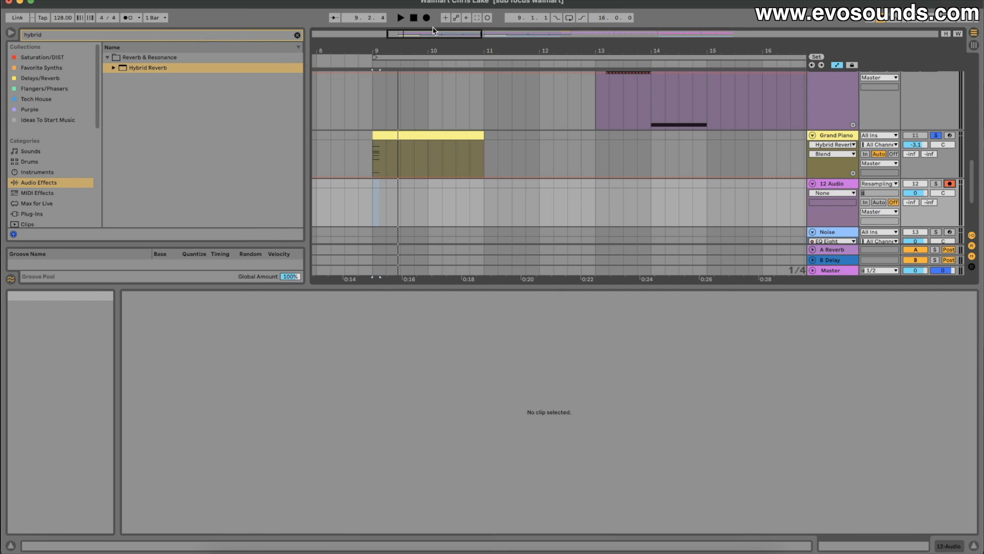
Step: Record the chord onto the new audio track, and turn off warping for the recorded clip
left_click(427, 17)
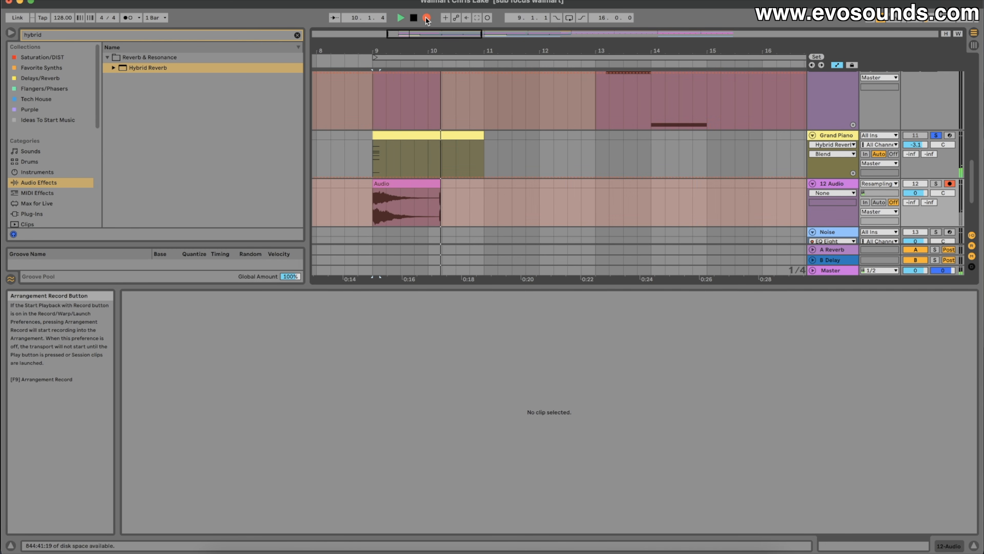
left_click(414, 17)
left_click(415, 193)
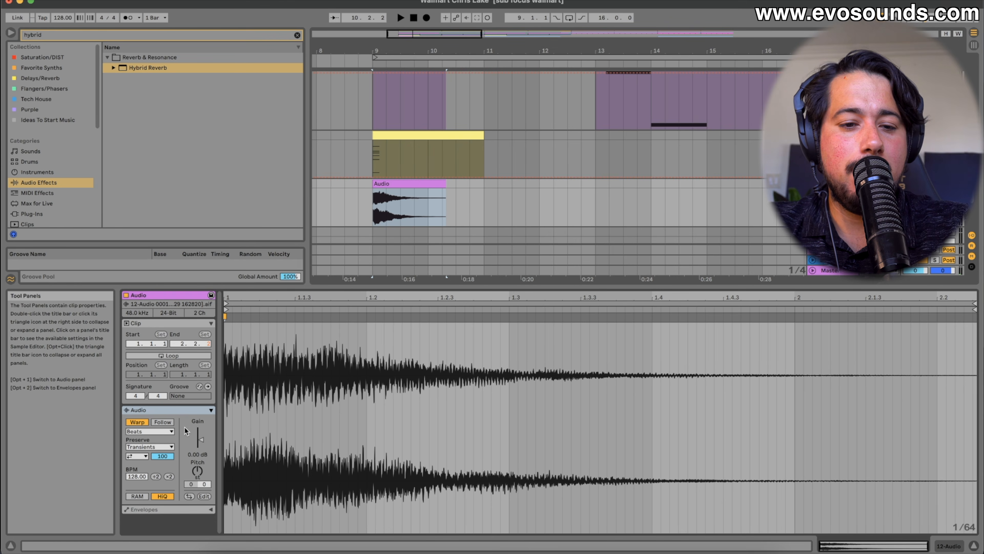
left_click(137, 421)
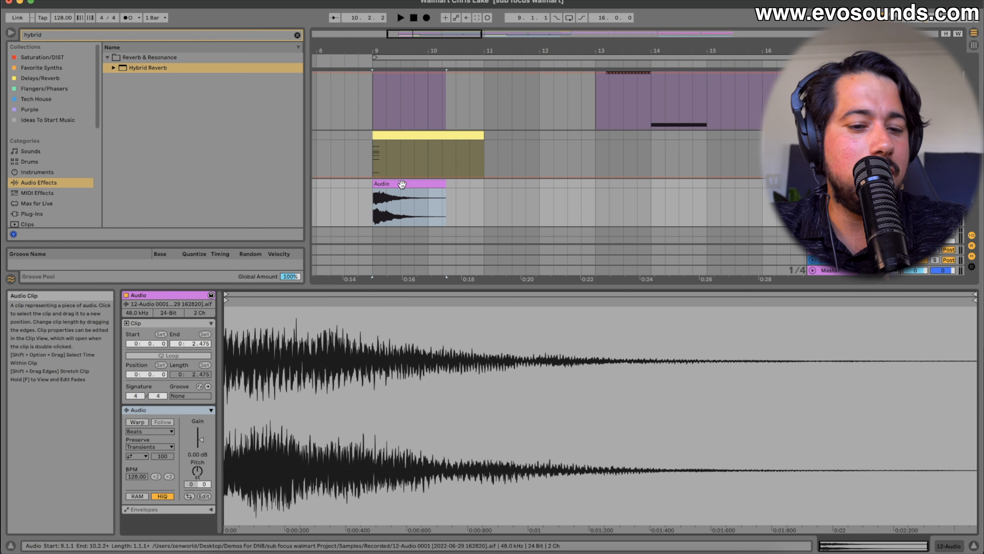
Step: Transpose the recorded chord clip down 12 semitones, and trim it to two beats
left_click_drag(198, 470, 197, 491)
key("space")
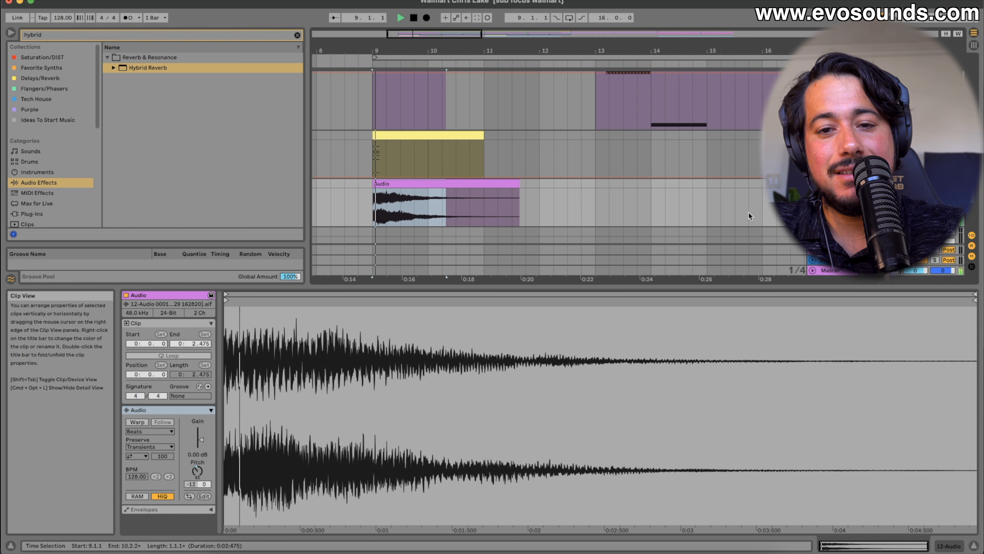
key("space")
left_click_drag(517, 185, 400, 199)
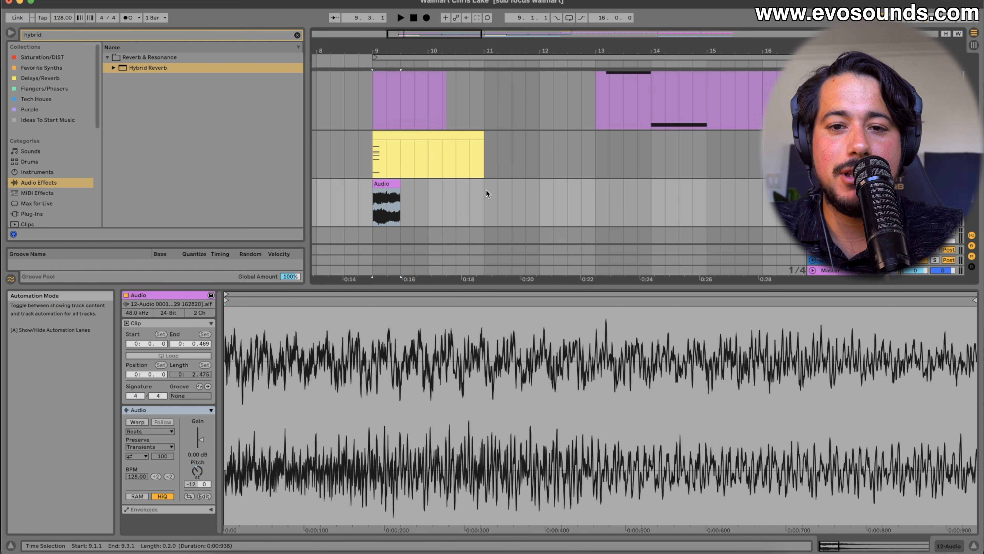
mouse_move(375, 195)
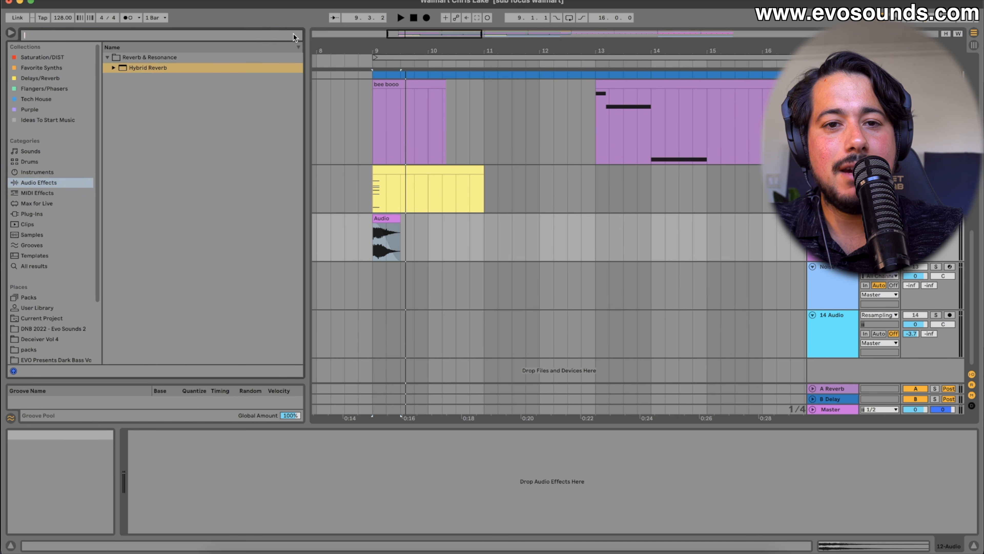
Step: Find OTT among the audio effects, add it to the recorded chord's track, and set its amount to 34%
left_click(296, 34)
type("ott")
left_click_drag(140, 78, 832, 241)
left_click_drag(377, 518, 377, 549)
Step: Play the recorded chord and set its track's Reverb send to -8.7 dB
key("space")
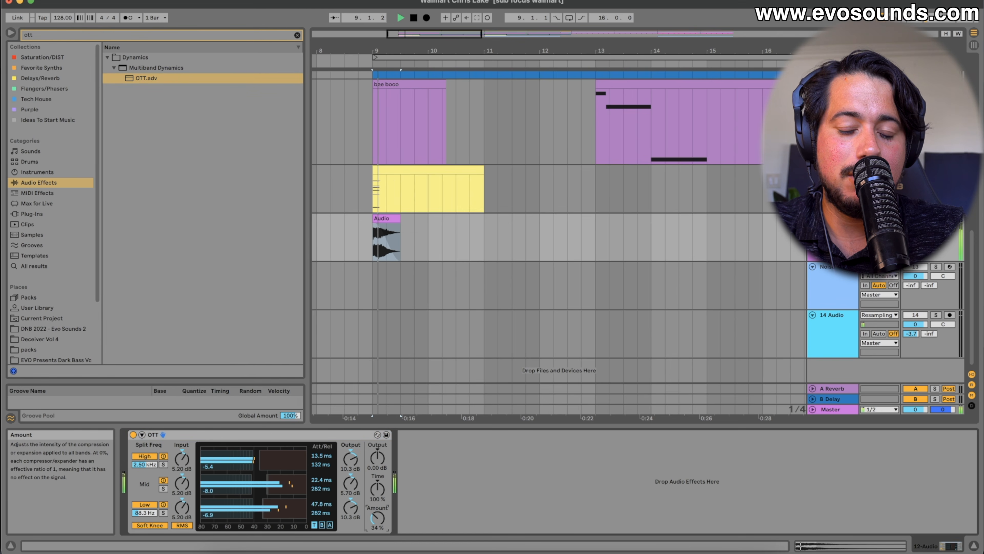
key("space")
left_click_drag(910, 236, 893, 240)
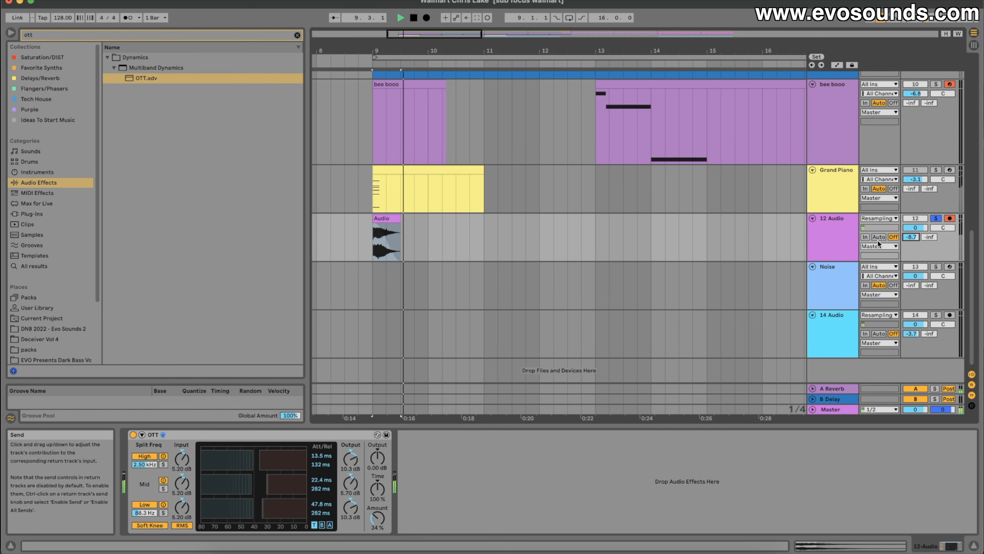
Step: Add EQ Eight after OTT on the recorded chord's track, and adjust its second band's filter type and curve while playing
left_click(297, 34)
type("eq")
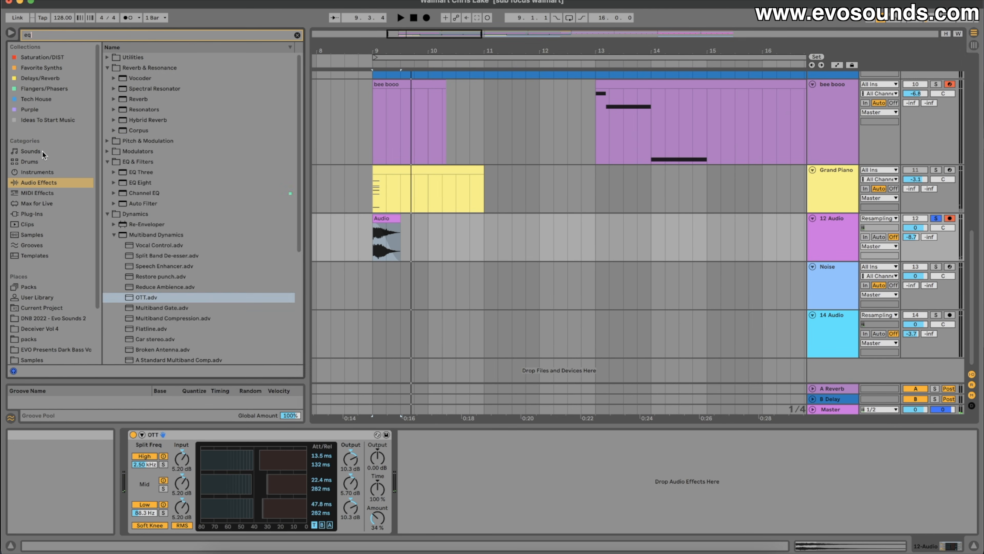
left_click_drag(140, 89, 434, 463)
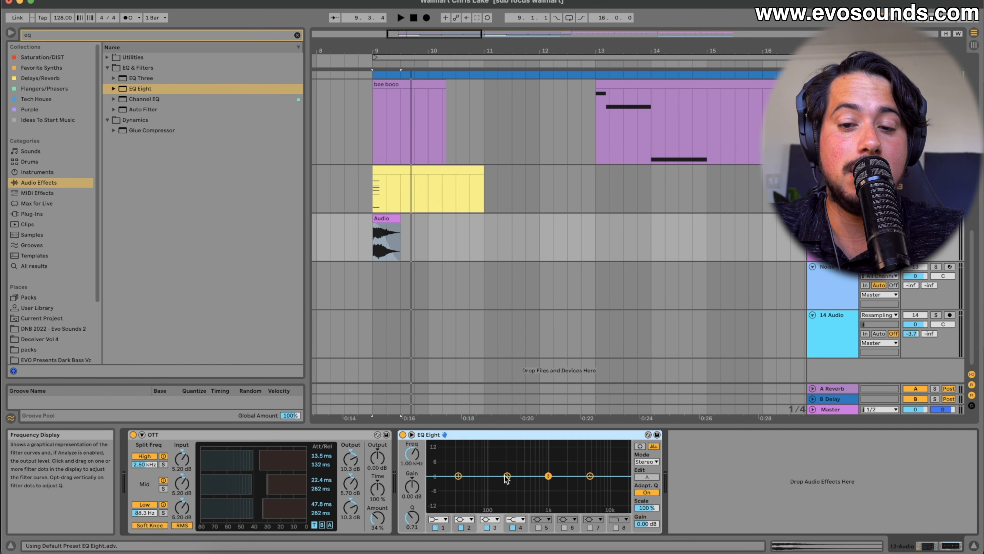
left_click(464, 519)
left_click(465, 462)
key("space")
left_click_drag(507, 483, 511, 484)
key("space")
Step: Open the recorded chord clip and insert a MIDI track below it
left_click(428, 170)
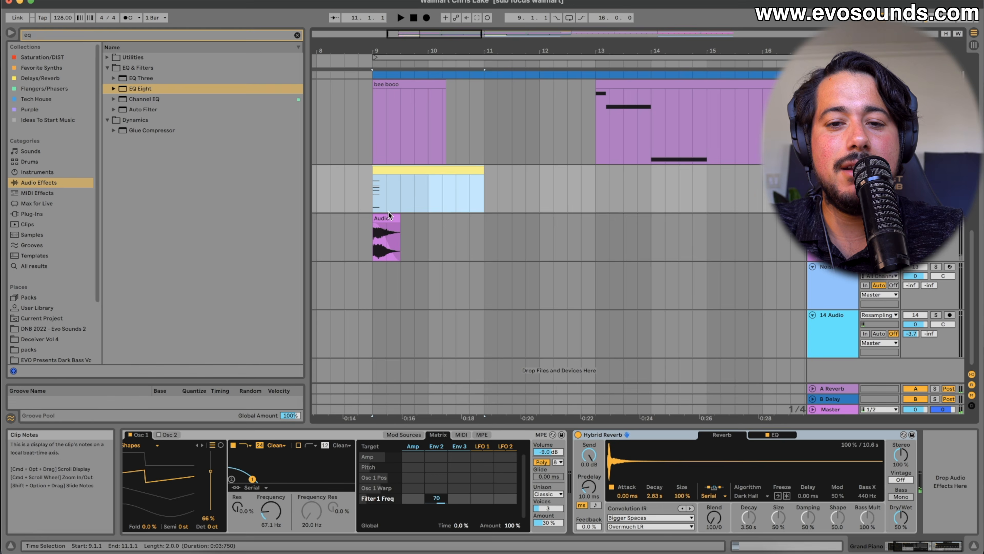
double_click(388, 218)
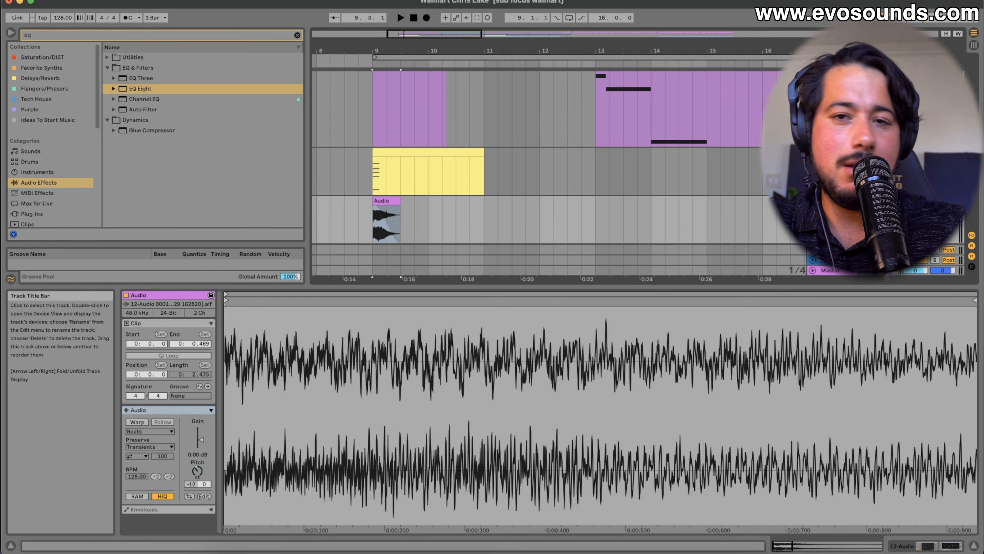
key("super+shift+t")
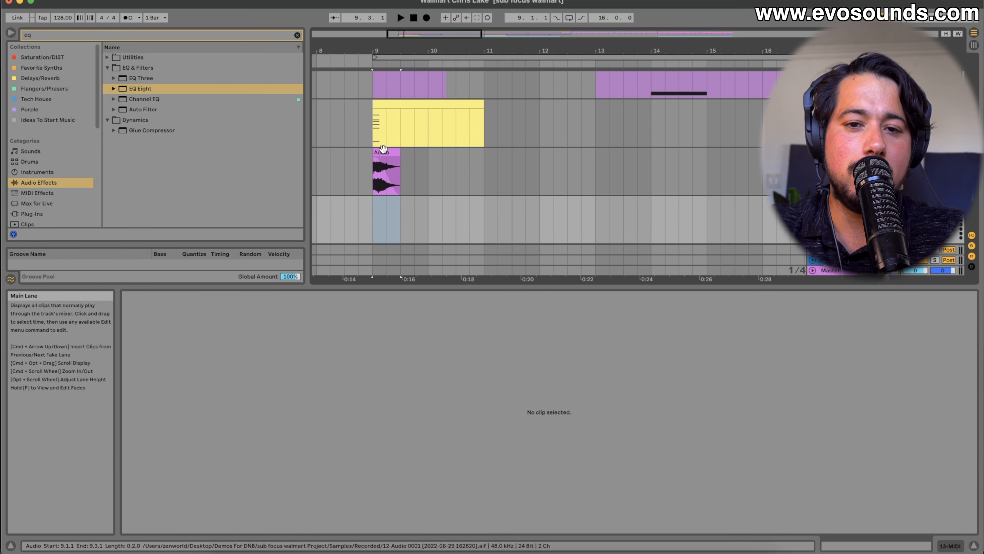
Step: Find Sampler among the instruments, add it to the new MIDI track, and load the recorded chord clip as its sample
left_click(50, 169)
key("Up")
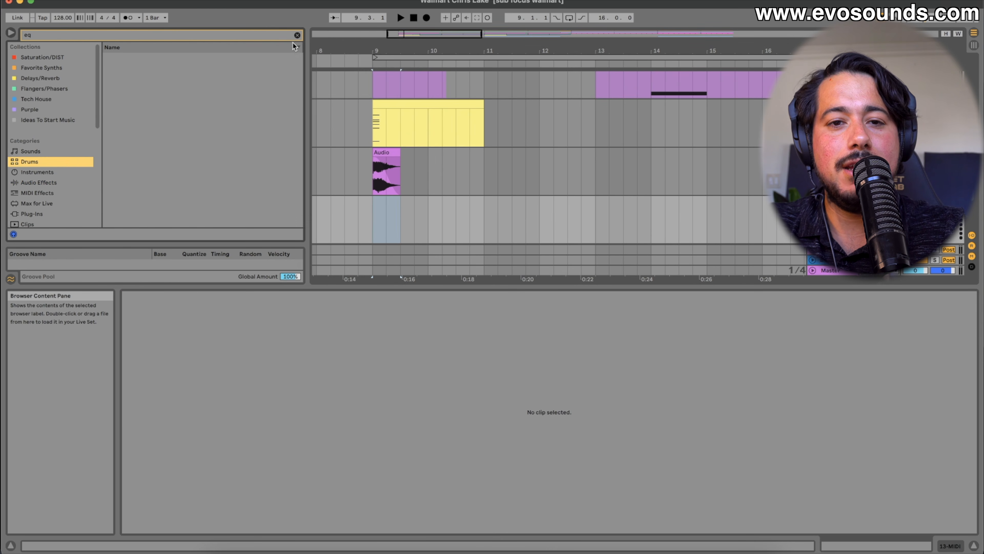
left_click(297, 36)
type("SAMPLER")
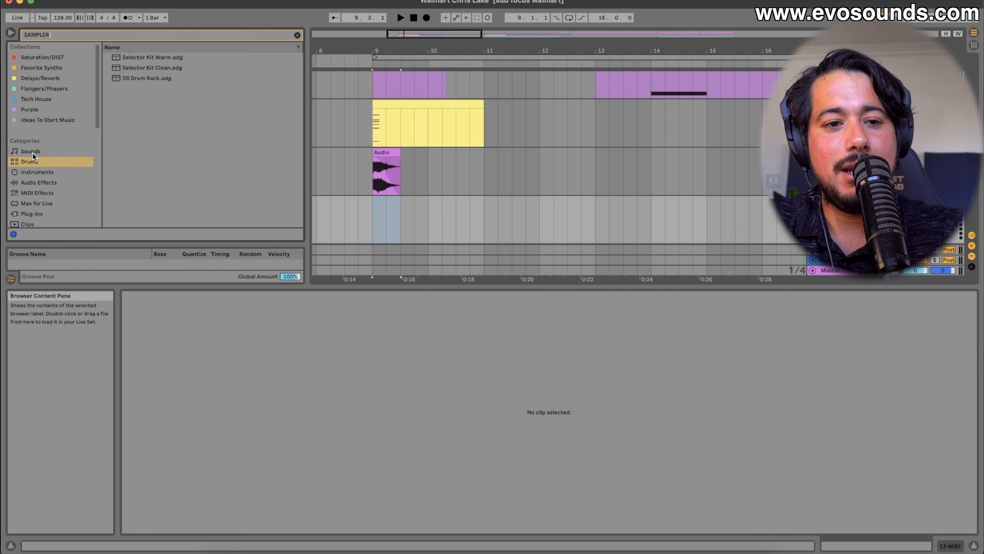
left_click(28, 174)
left_click(133, 79)
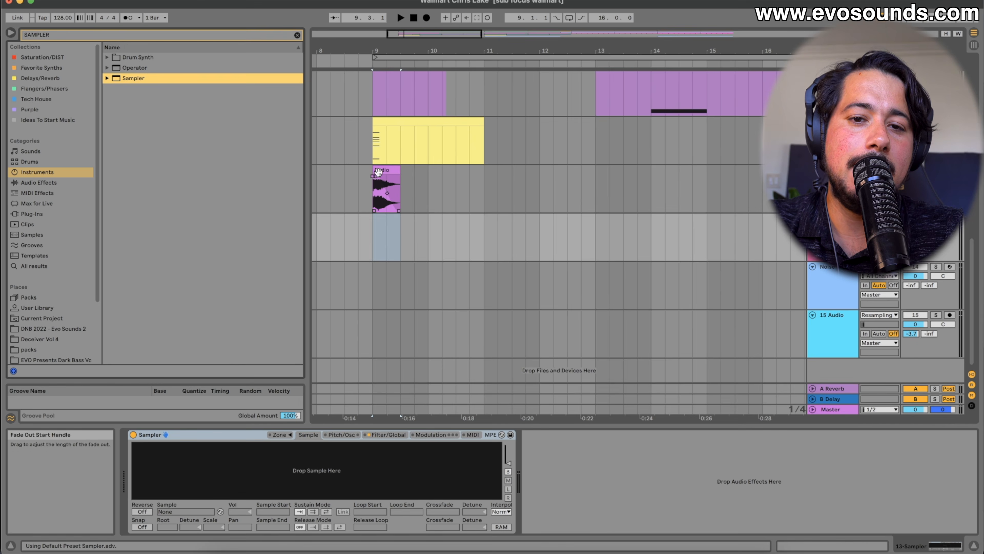
left_click_drag(377, 171, 286, 476)
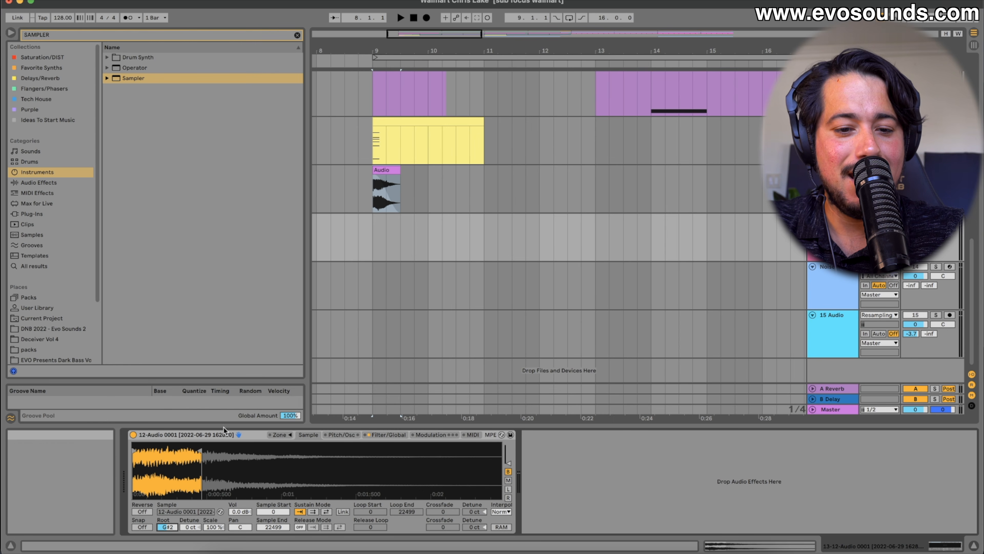
Step: Extend the recorded chord's sample end in Sampler to 72718 and play a few notes to audition it
left_click_drag(203, 447, 357, 450)
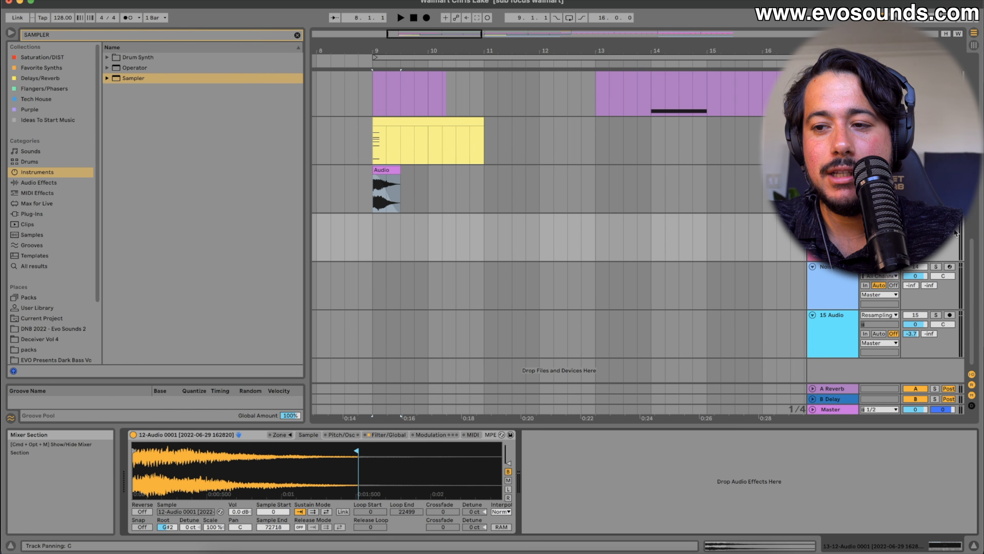
key("a")
key("a")
key("a")
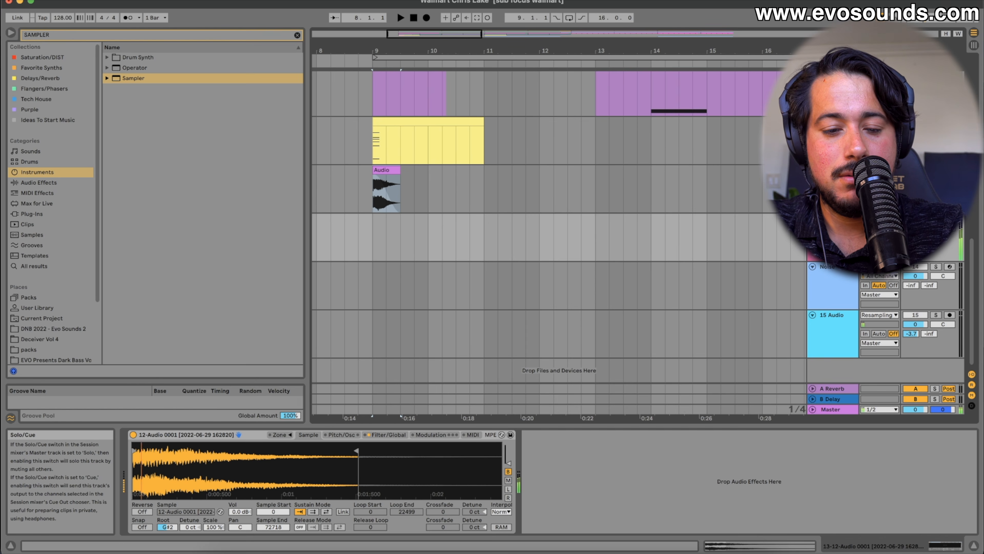
Step: Play the arrangement from the recorded chord clip at bar 9 to hear it with the other parts
left_click(440, 195)
key("space")
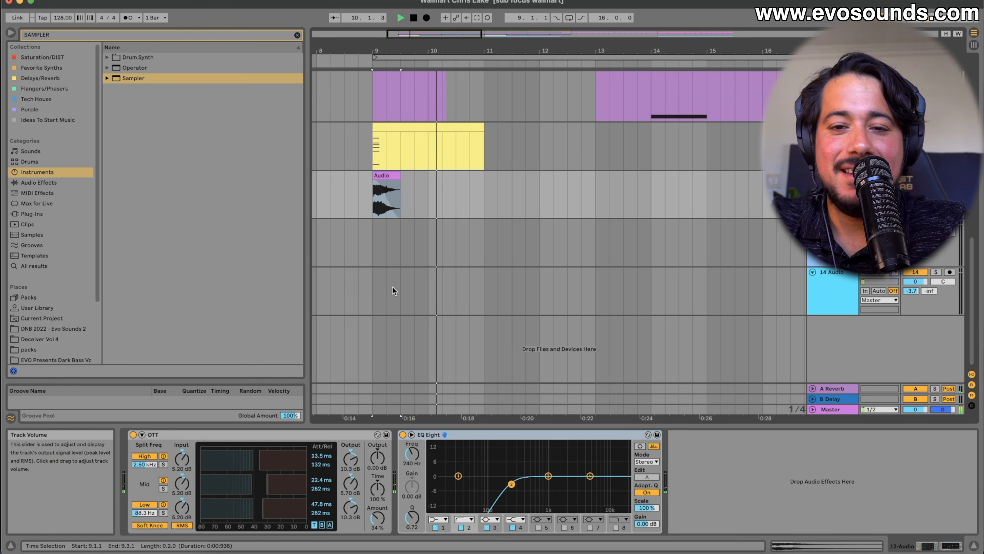
scroll(393, 290, "up", 3)
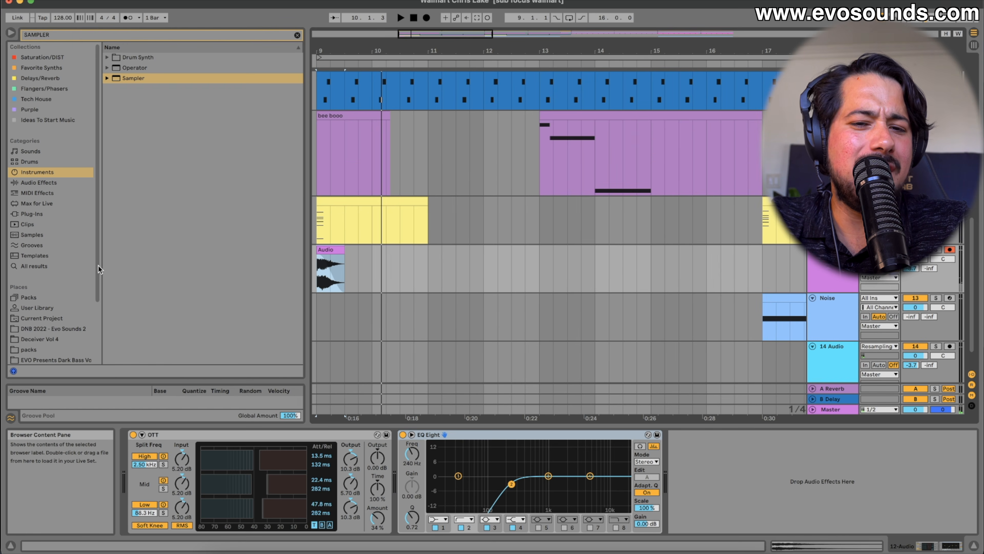
scroll(358, 289, "down", 2)
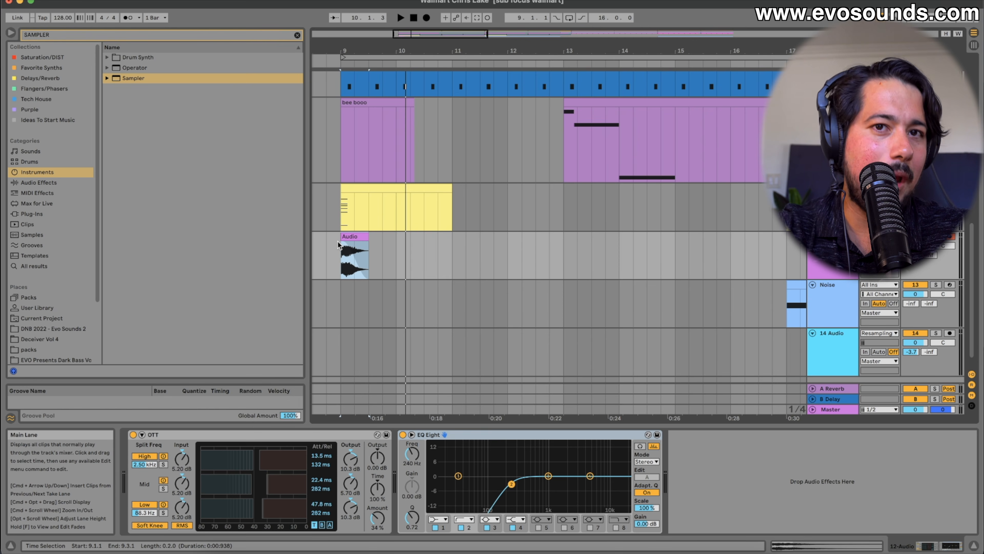
Step: Duplicate the two-bar section from bar 9 to bar 11 on the recorded chord's audio track while playing
key("space")
scroll(424, 176, "up", 3)
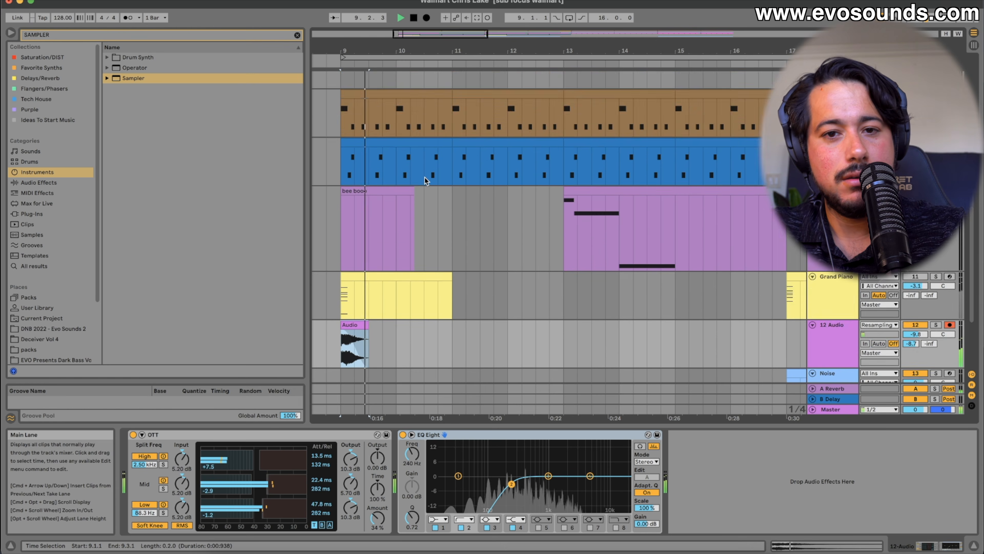
scroll(424, 176, "down", 3)
left_click(448, 235, "shift")
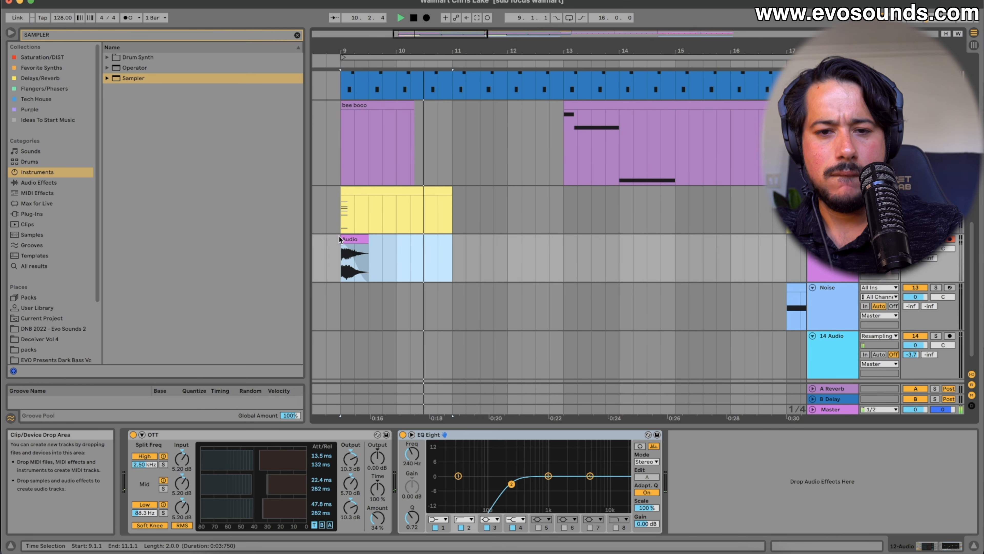
key("super+d")
scroll(407, 207, "up", 2)
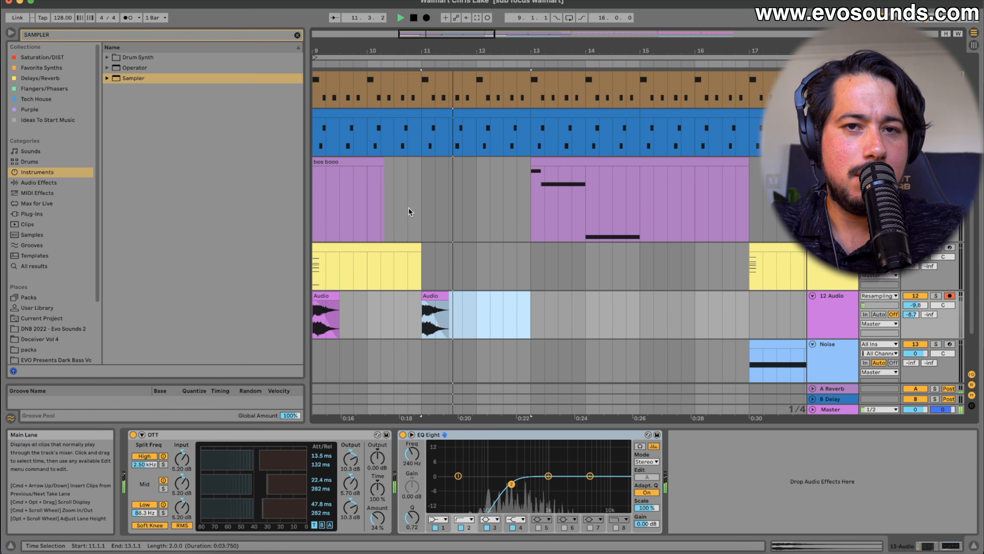
scroll(409, 207, "up", 4)
scroll(410, 207, "down", 3)
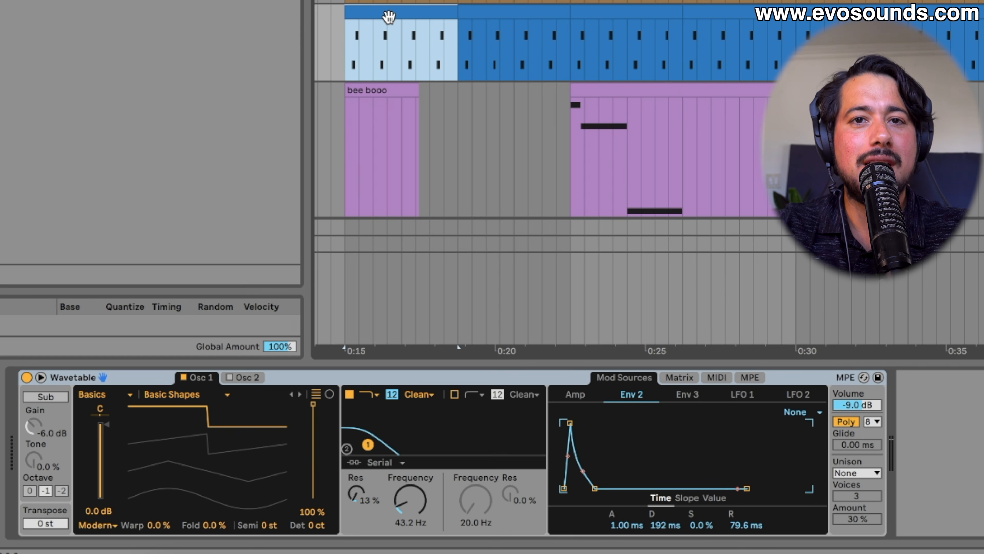
Step: Play the blue bass section, open its MIDI clip and examine the pattern of its two alternating notes
key("space")
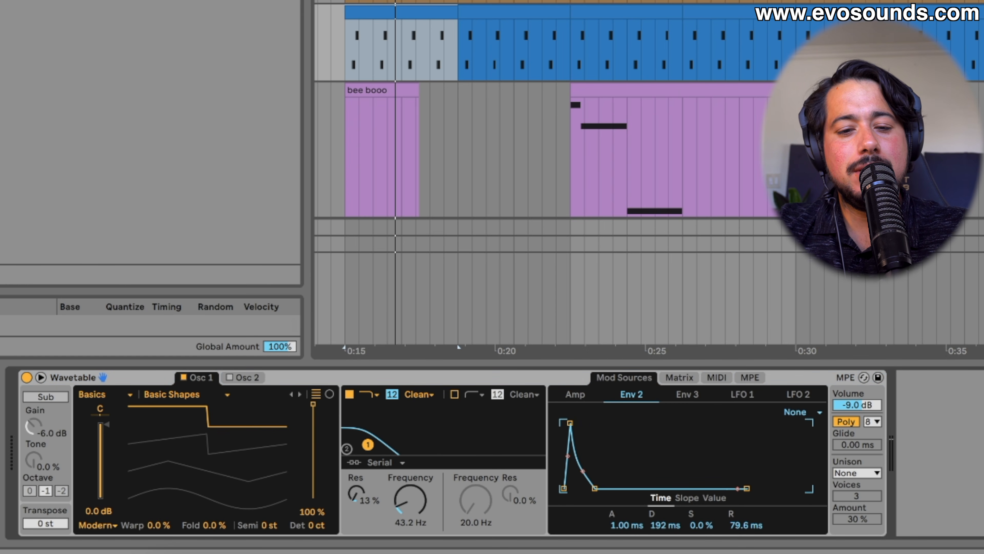
double_click(428, 17)
scroll(310, 465, "down", 2)
left_click(347, 449)
left_click(376, 408)
scroll(387, 59, "up", 5)
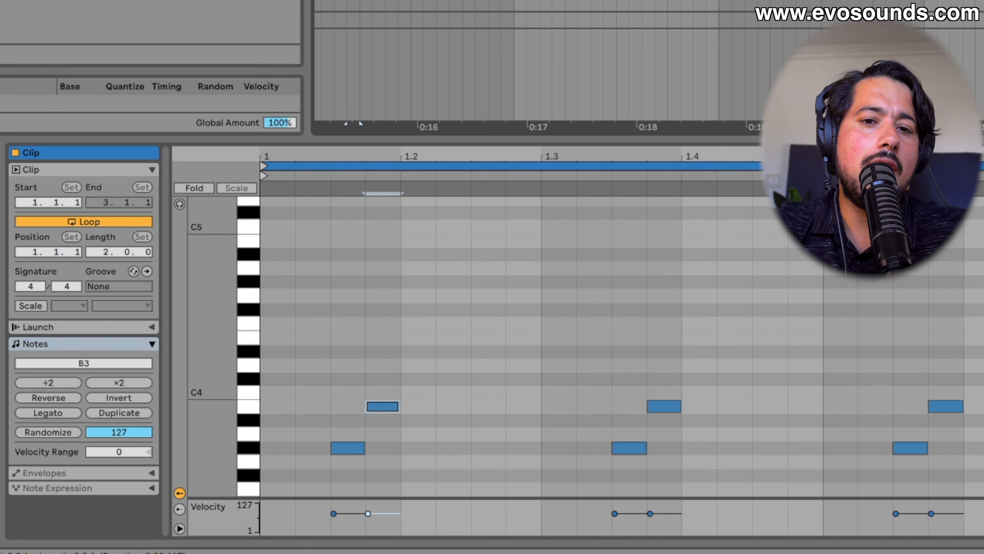
scroll(535, 70, "left", 2)
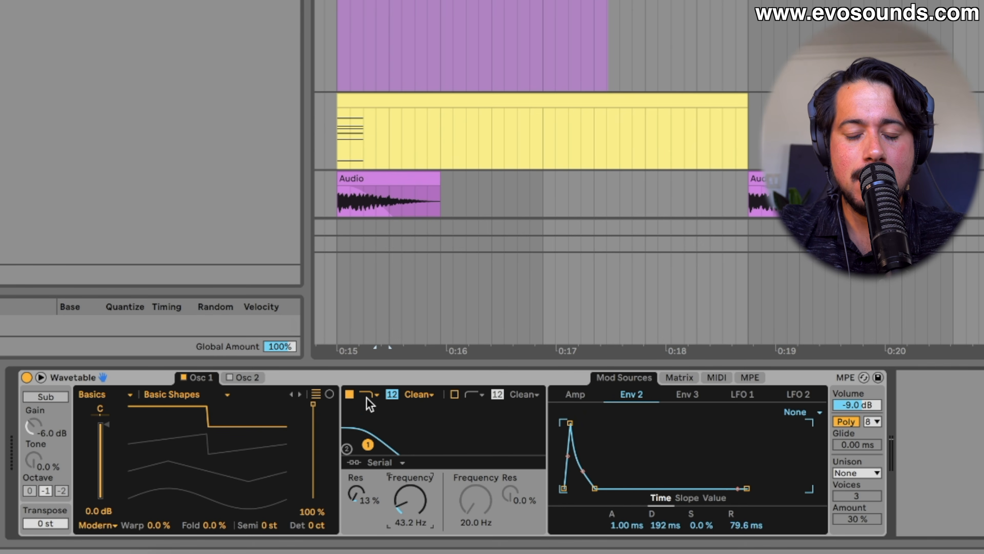
Step: Lower the bass Wavetable's filter 1 frequency to 34.7 Hz and set Env 2's modulation of Filter 1 Freq to 61
mouse_move(422, 506)
left_mouse_down()
mouse_move(422, 475)
mouse_move(423, 509)
left_mouse_up()
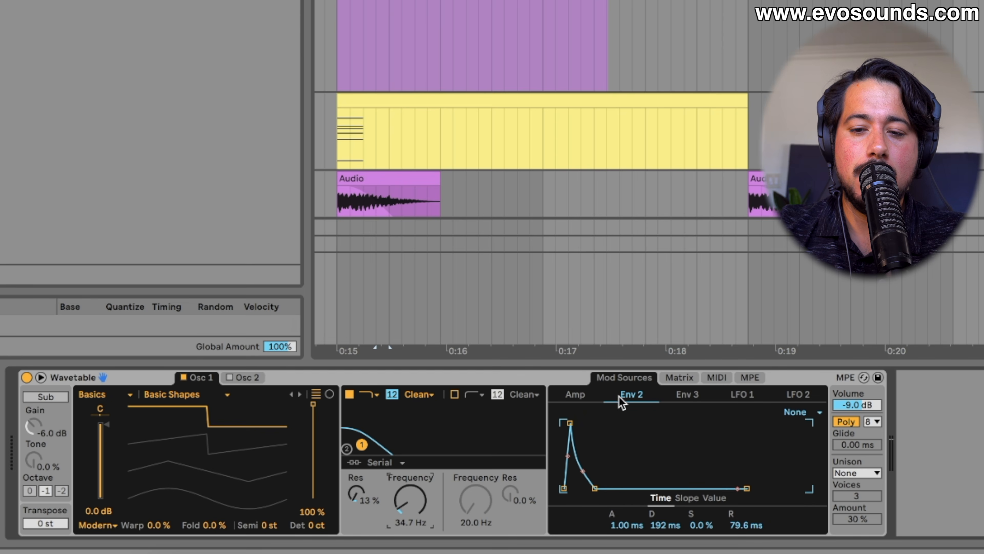
left_click(666, 379)
left_click_drag(677, 481, 677, 482)
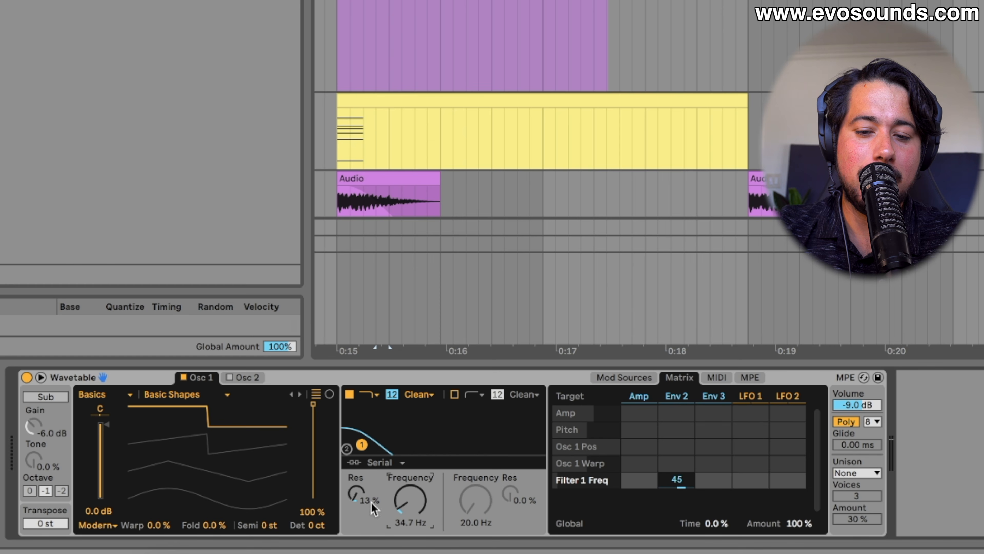
left_click(359, 498)
left_click(430, 515)
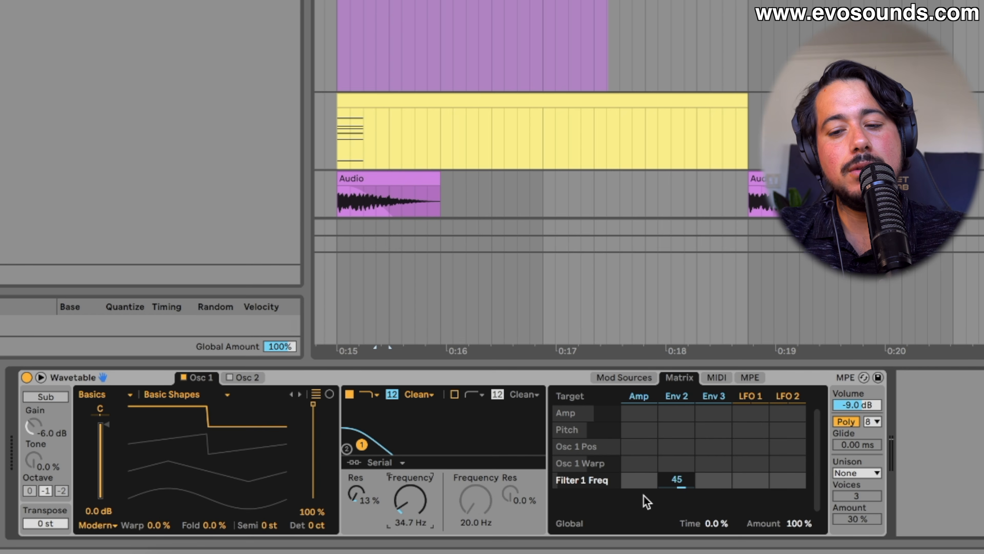
mouse_move(678, 488)
left_mouse_down()
mouse_move(677, 508)
mouse_move(677, 457)
mouse_move(677, 500)
mouse_move(677, 483)
left_mouse_up()
key("space")
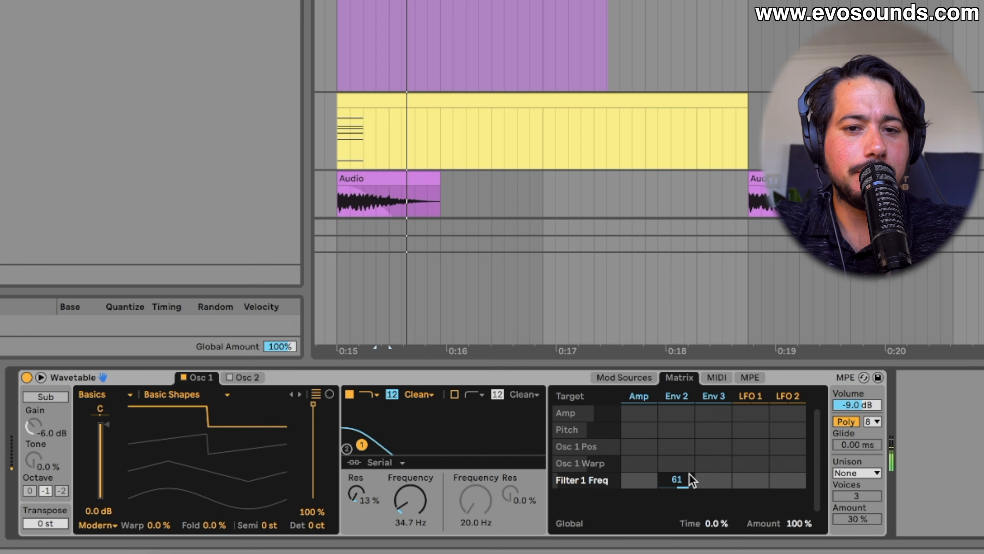
left_click(313, 446)
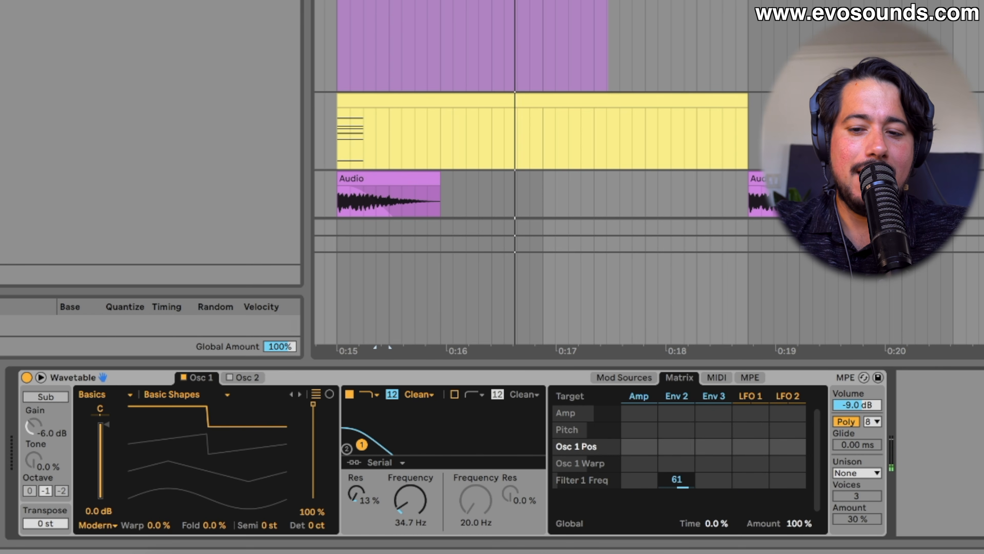
Step: Try different Env 2 decay times on the bass Wavetable during playback and set the decay to 212 ms
left_click(625, 378)
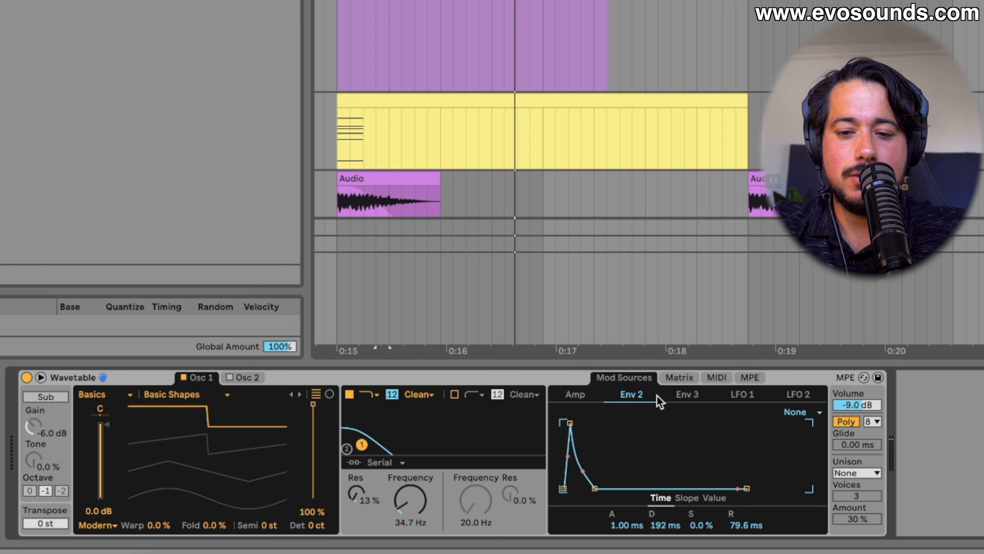
left_click(690, 522)
mouse_move(665, 527)
left_mouse_down()
mouse_move(665, 542)
mouse_move(665, 487)
mouse_move(669, 527)
left_mouse_up()
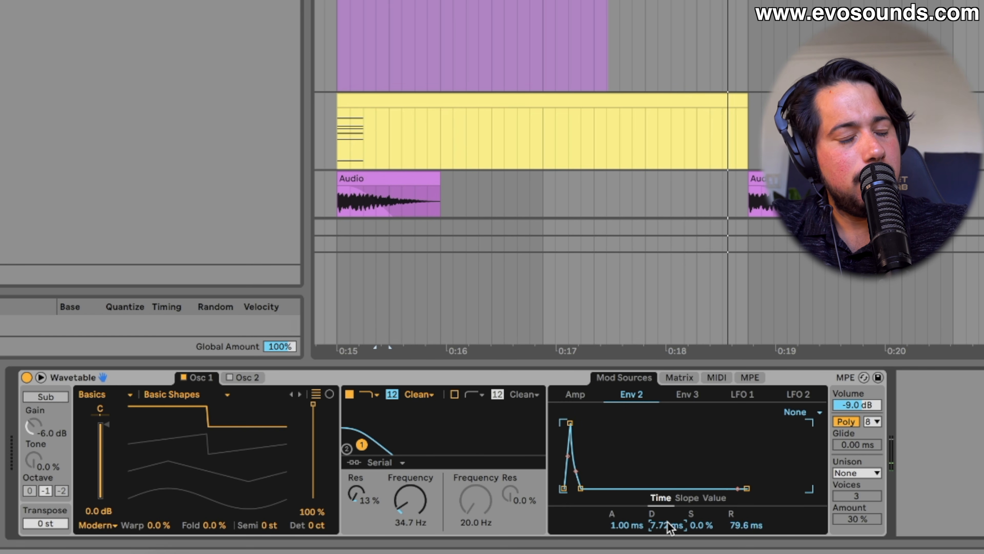
key("space")
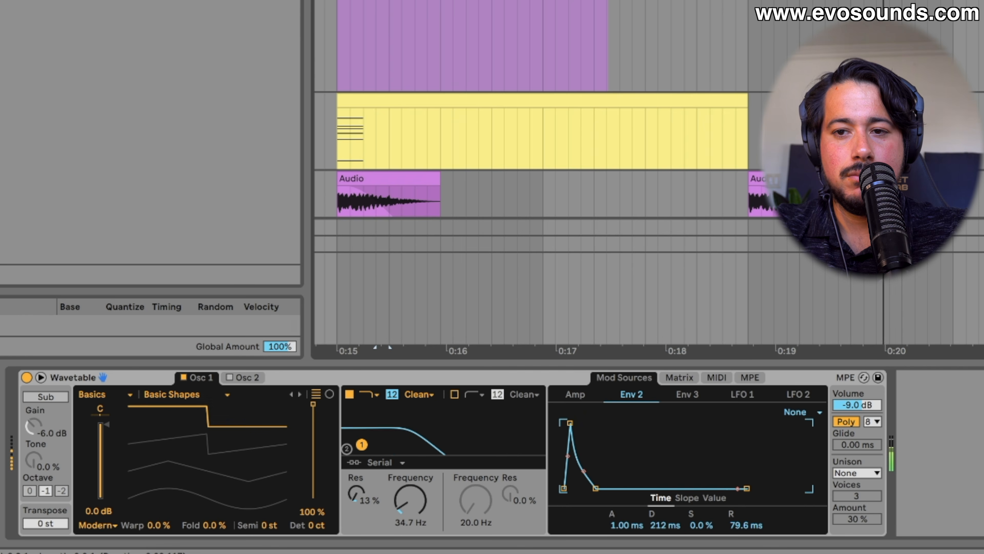
Step: Review the drum, bass, vocal and chord tracks across the arrangement during playback
scroll(826, 155, "right", 3)
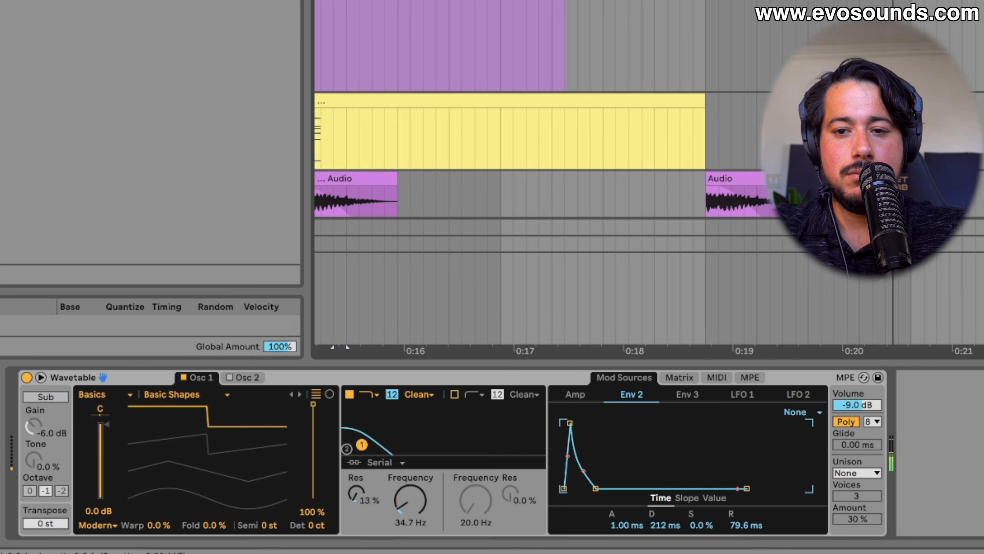
scroll(826, 155, "down", 3)
scroll(867, 155, "down", 3)
scroll(866, 155, "right", 6)
scroll(866, 155, "up", 3)
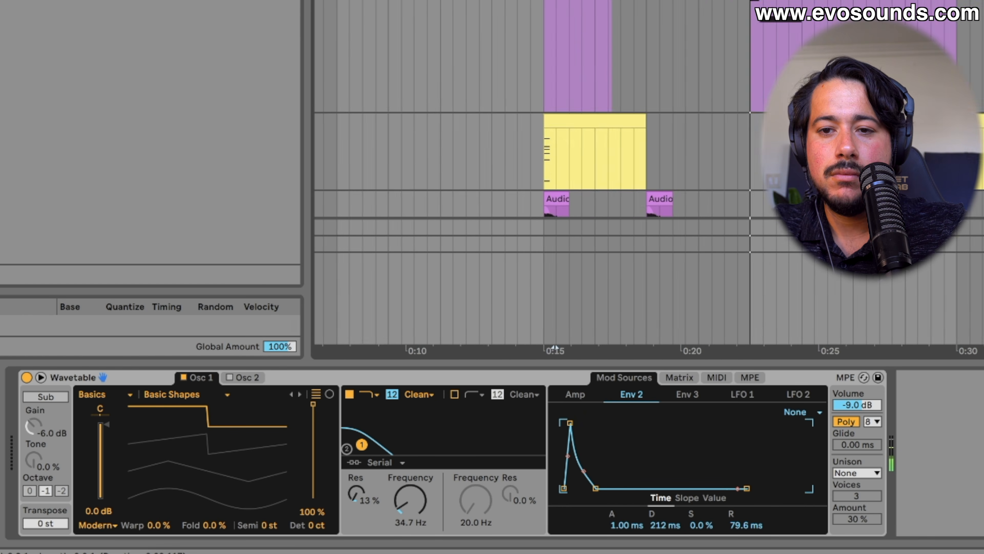
scroll(649, 116, "right", 2)
scroll(649, 117, "up", 10)
scroll(649, 117, "down", 10)
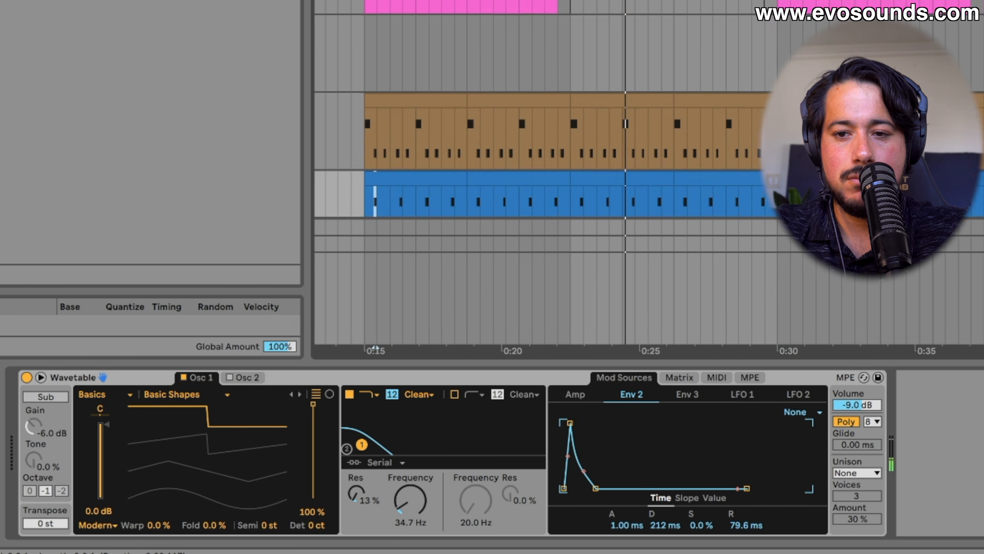
scroll(648, 116, "down", 10)
scroll(649, 116, "up", 6)
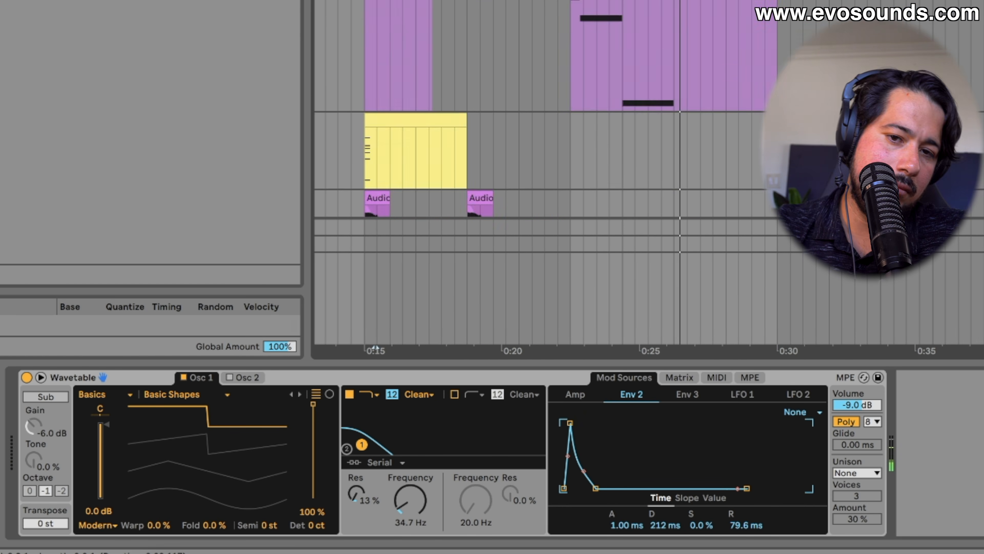
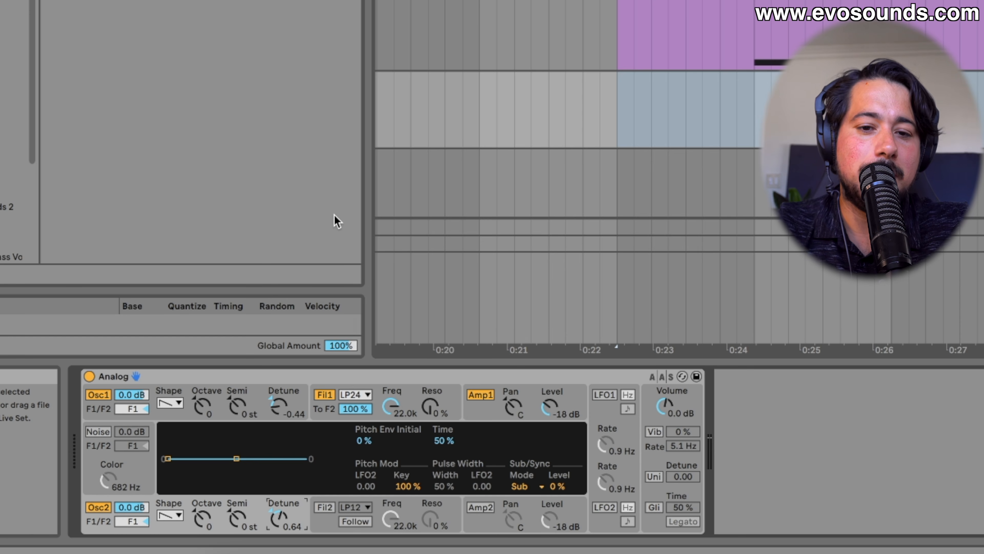
Step: Delete the Analog instrument from its MIDI track
left_click(277, 377)
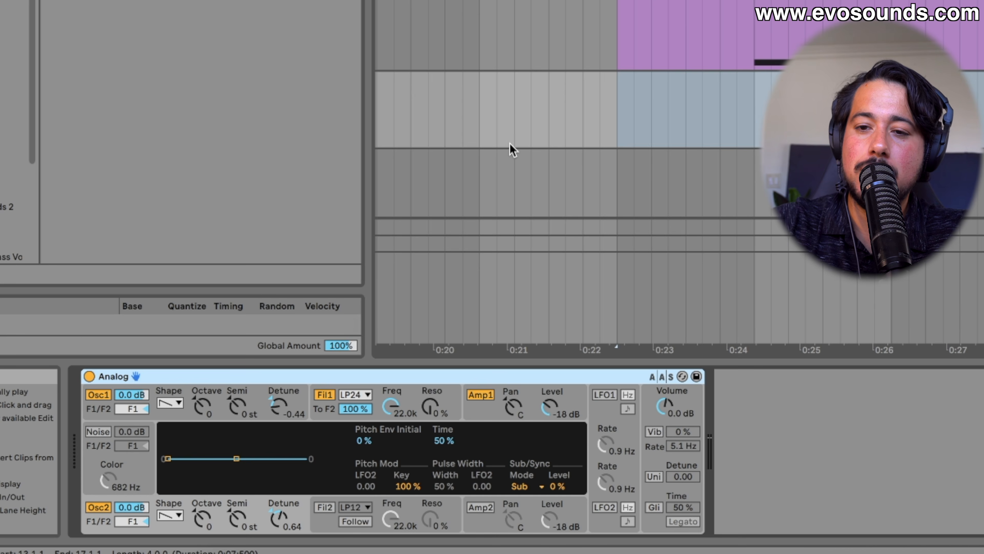
key("Delete")
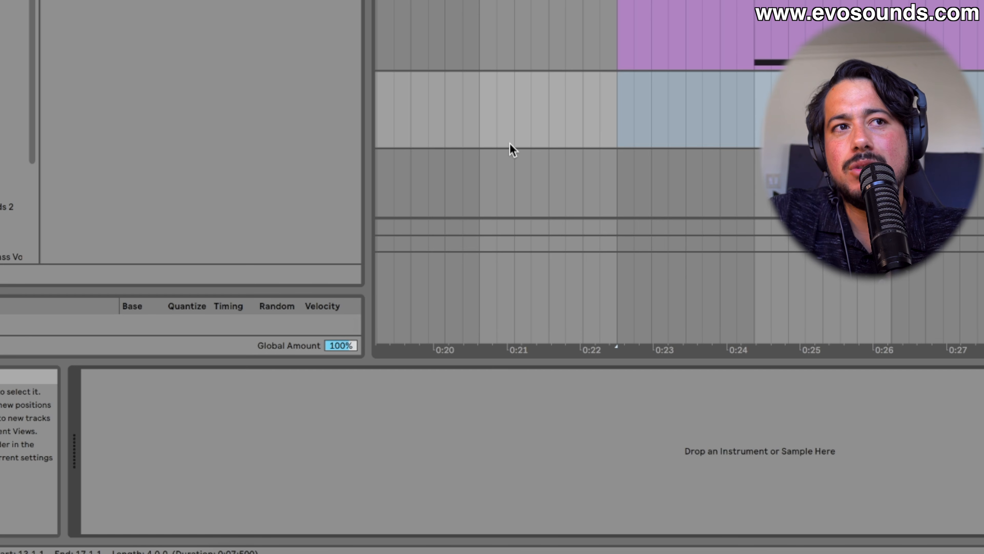
left_click(982, 23)
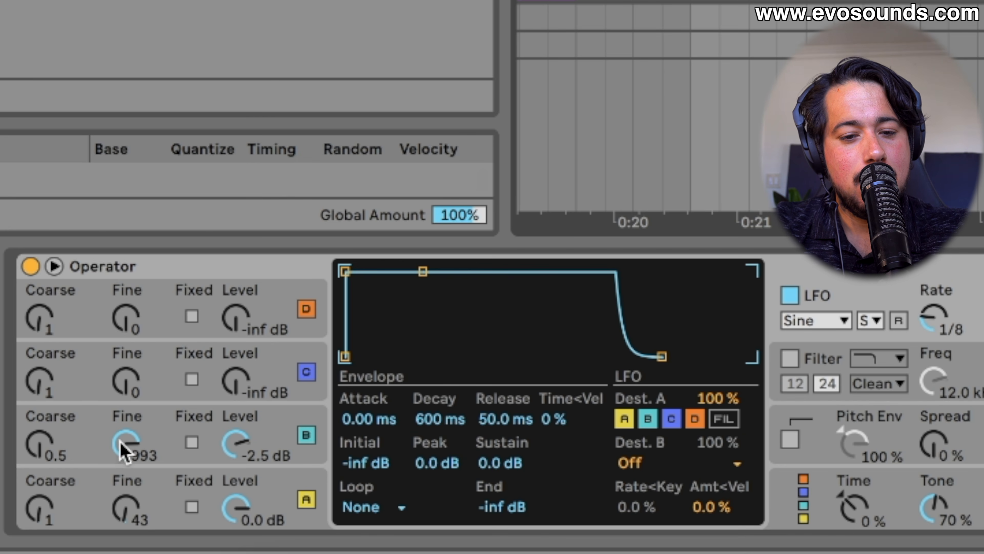
Step: Reset the fine tuning of Operator's oscillators A and B to 0, set B's coarse to 2 and its level to -inf dB
left_click_drag(125, 454, 125, 450)
key("Delete")
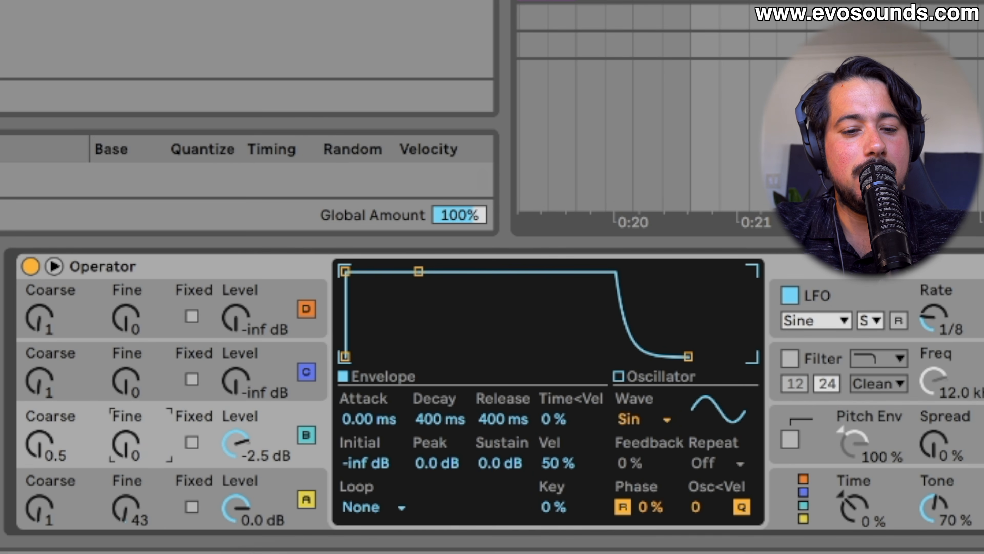
left_click_drag(83, 457, 83, 450)
left_click(132, 509)
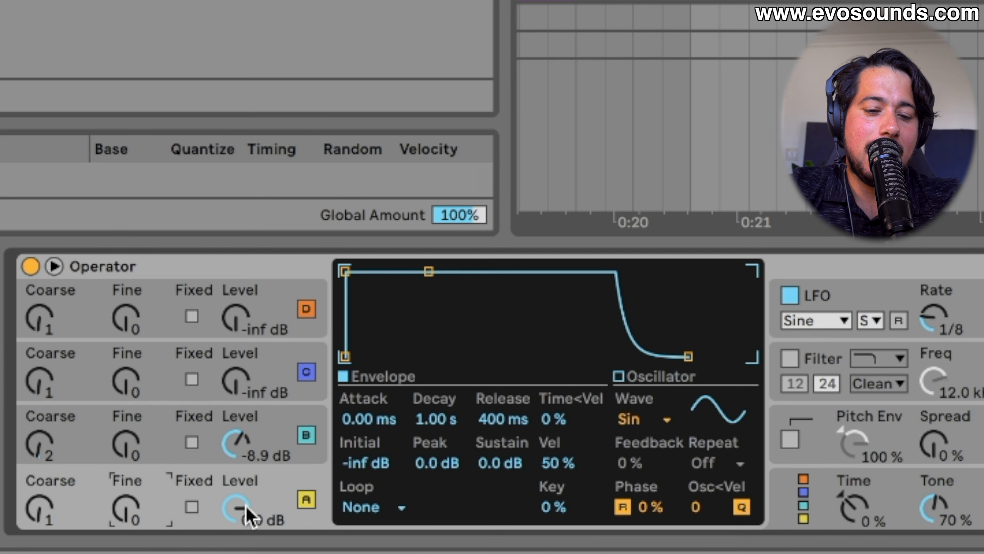
left_click(235, 443)
left_click_drag(236, 442, 252, 455)
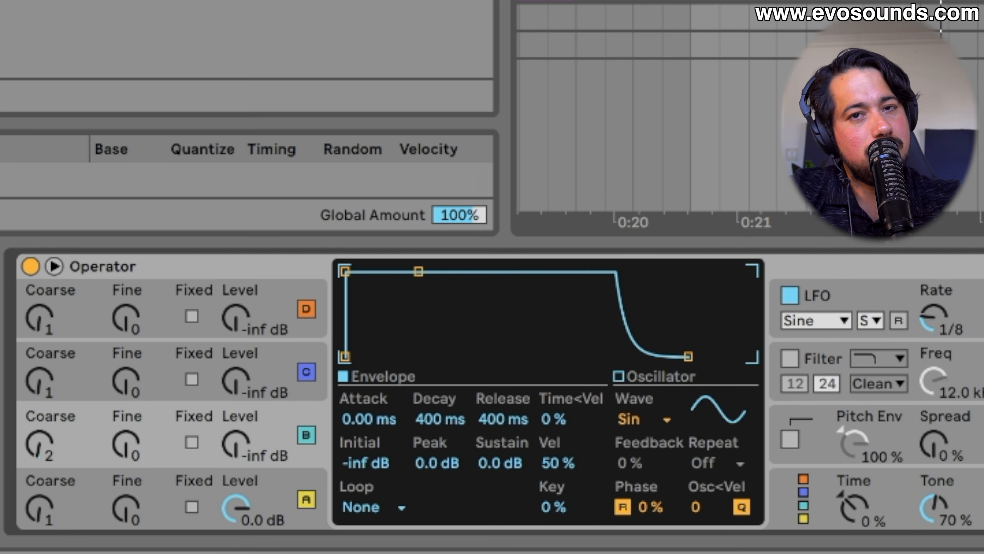
Step: Set oscillator A's fine tuning to 25 and raise oscillator B's level to -9.2 dB during playback
scroll(492, 392, "right", 10)
scroll(492, 391, "left", 4)
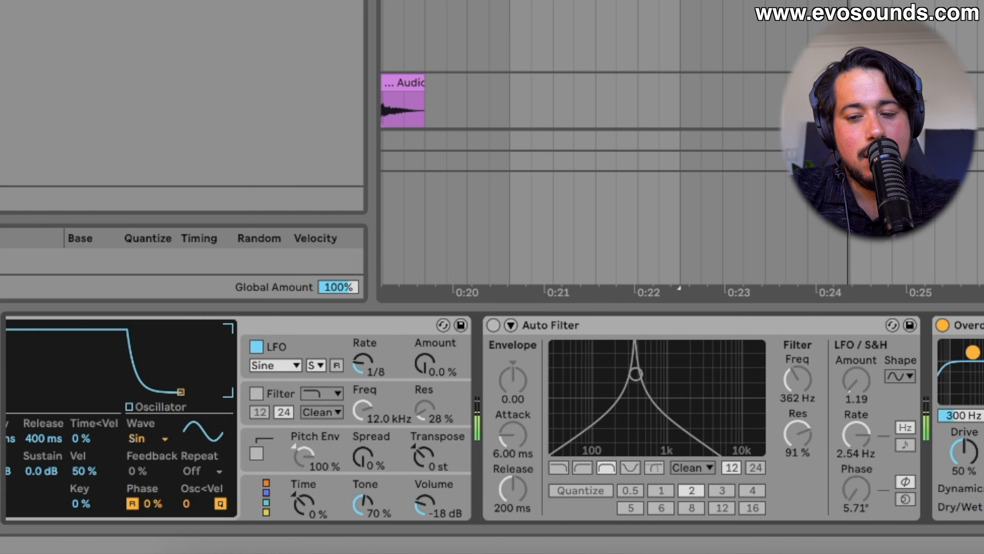
scroll(578, 409, "left", 5)
left_click(175, 507)
left_click_drag(104, 505, 103, 496)
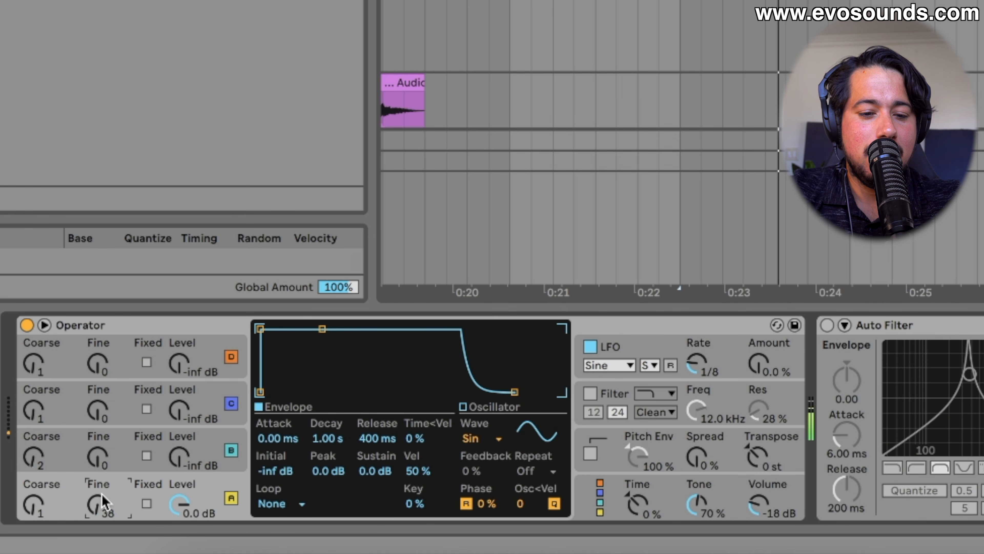
left_click_drag(104, 511, 104, 506)
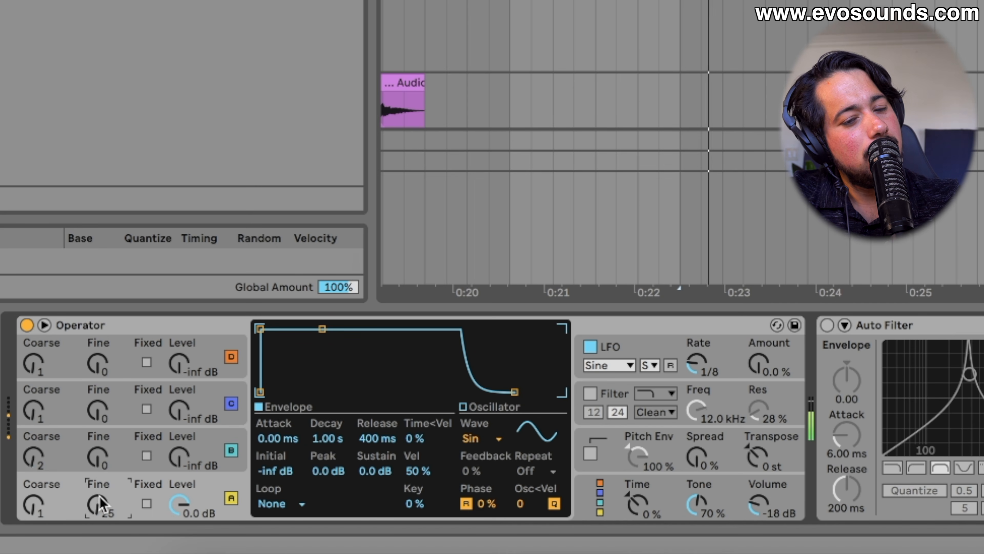
left_click_drag(196, 460, 179, 452)
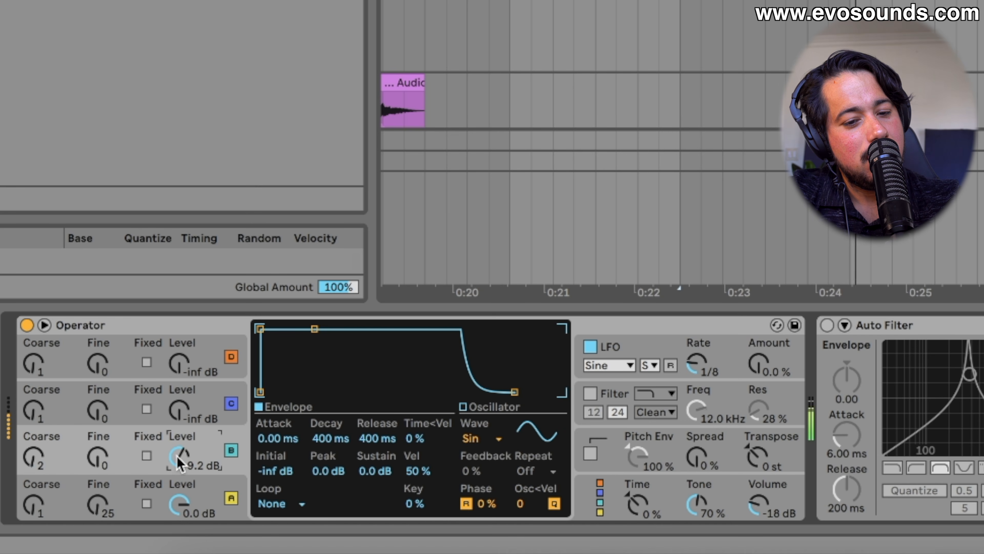
Step: Set Operator's oscillator A fine tuning to 40, and oscillator B's level to -3.5 dB, coarse to 0.5 and fine to 568
left_click_drag(108, 499, 100, 506)
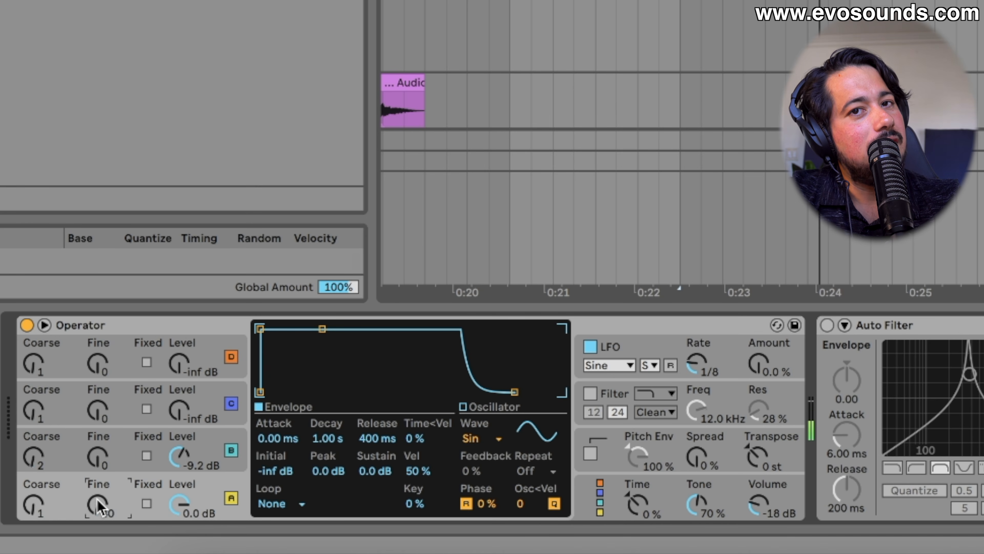
left_click_drag(99, 505, 99, 498)
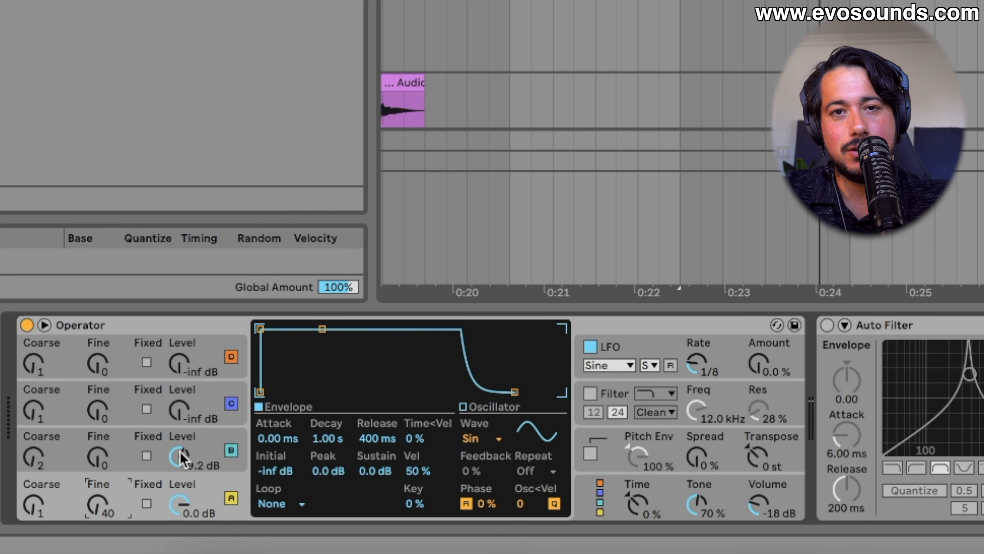
left_click_drag(181, 457, 180, 436)
left_click_drag(34, 457, 34, 462)
left_click_drag(34, 462, 35, 467)
key("space")
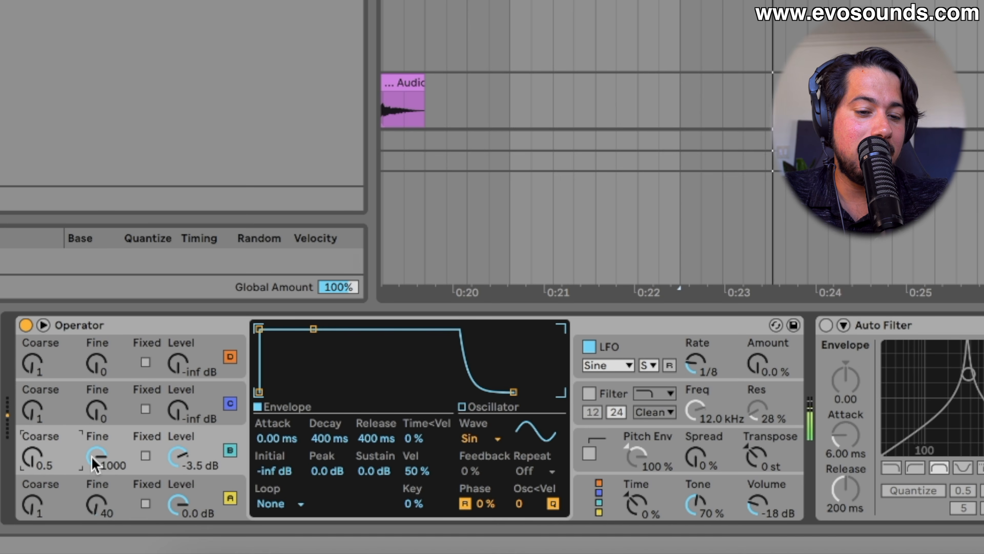
left_click_drag(97, 459, 97, 497)
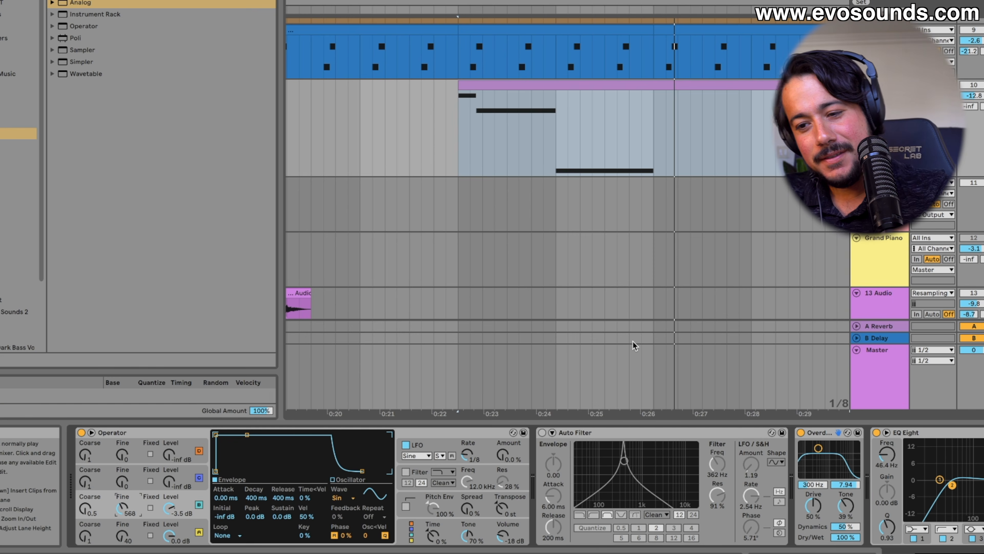
Step: Lower oscillator B's level to -inf dB and change its wave to Saw 32
scroll(803, 506, "right", 5)
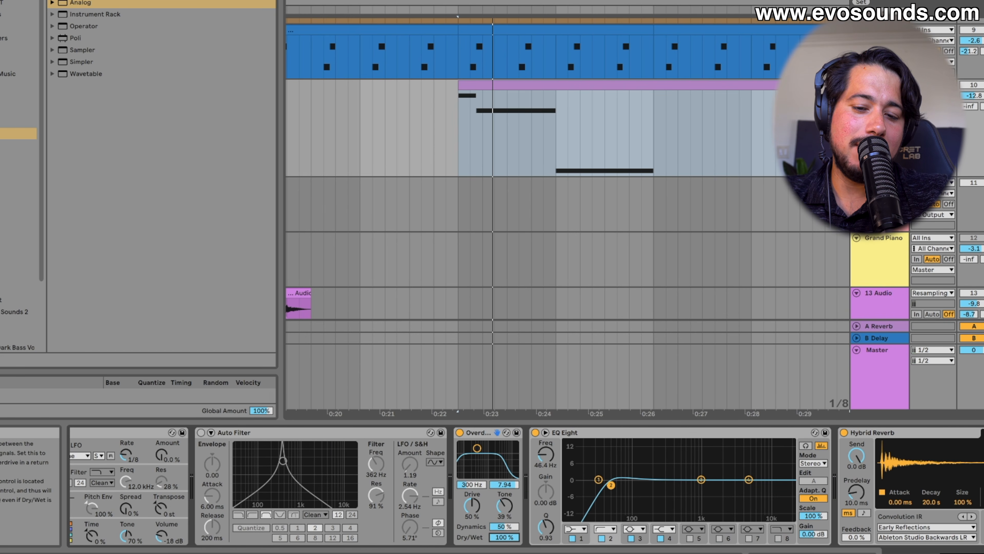
scroll(359, 517, "left", 5)
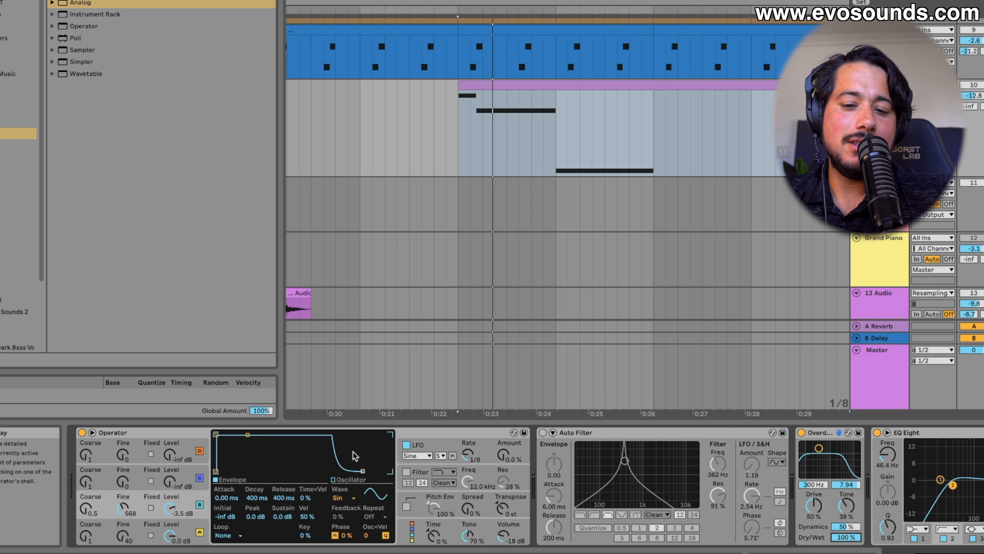
left_click_drag(171, 518, 172, 539)
left_click(340, 497)
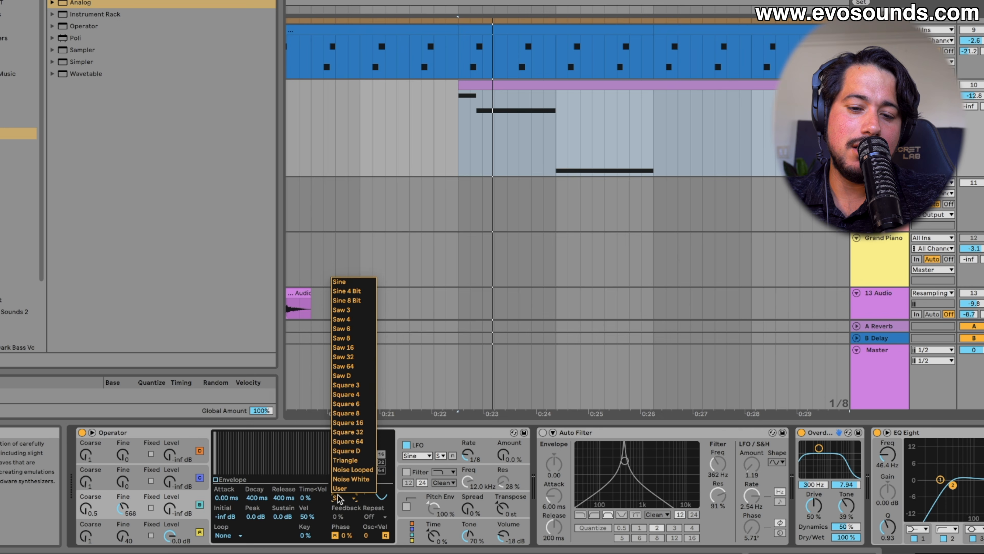
left_click(352, 353)
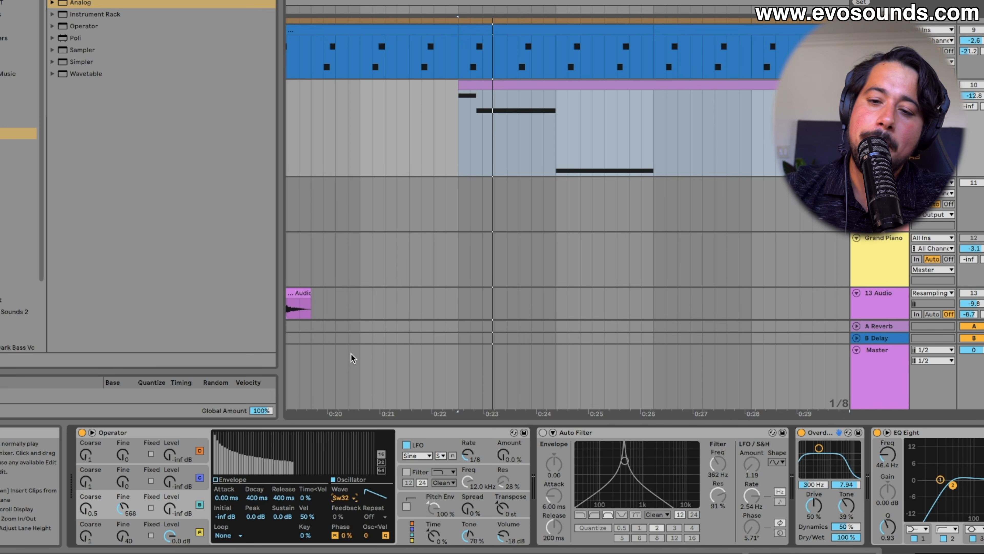
Step: Enable the Auto Filter as a low-pass at about 301 Hz with 98% resonance, and move Overdrive's band to 557 Hz during playback
left_click(543, 433)
mouse_move(624, 460)
left_mouse_down()
mouse_move(660, 479)
mouse_move(623, 473)
left_mouse_up()
left_click(579, 515)
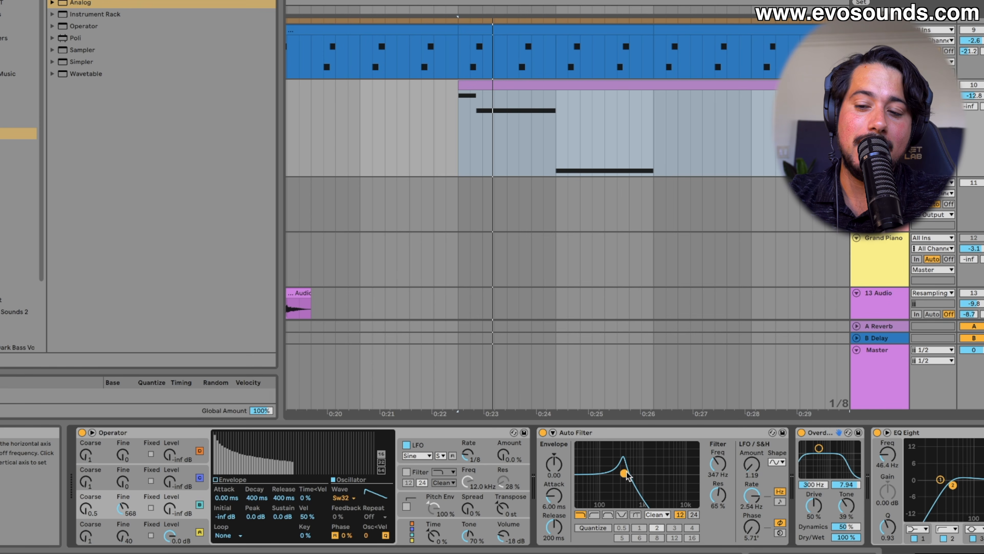
scroll(626, 476, "right", 5)
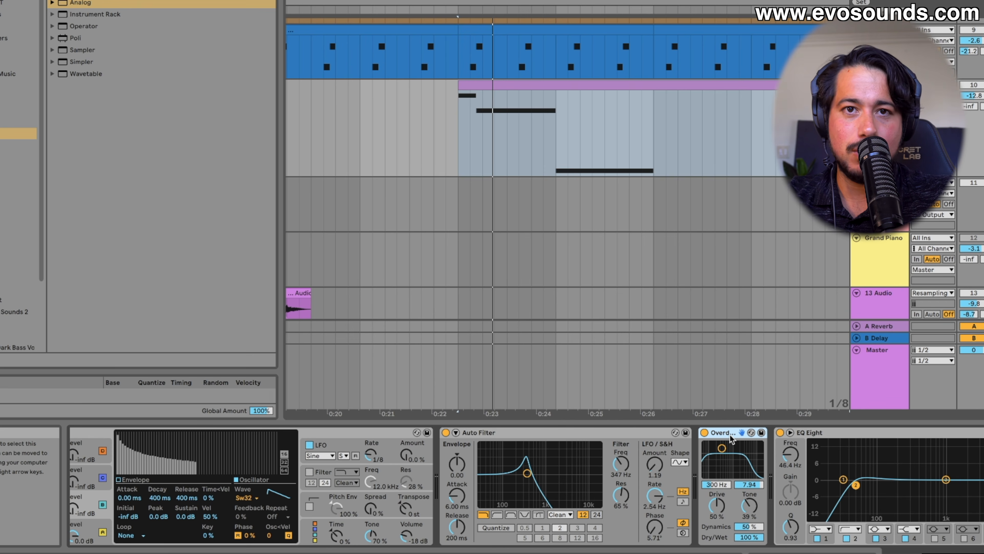
left_click_drag(527, 473, 524, 457)
key("space")
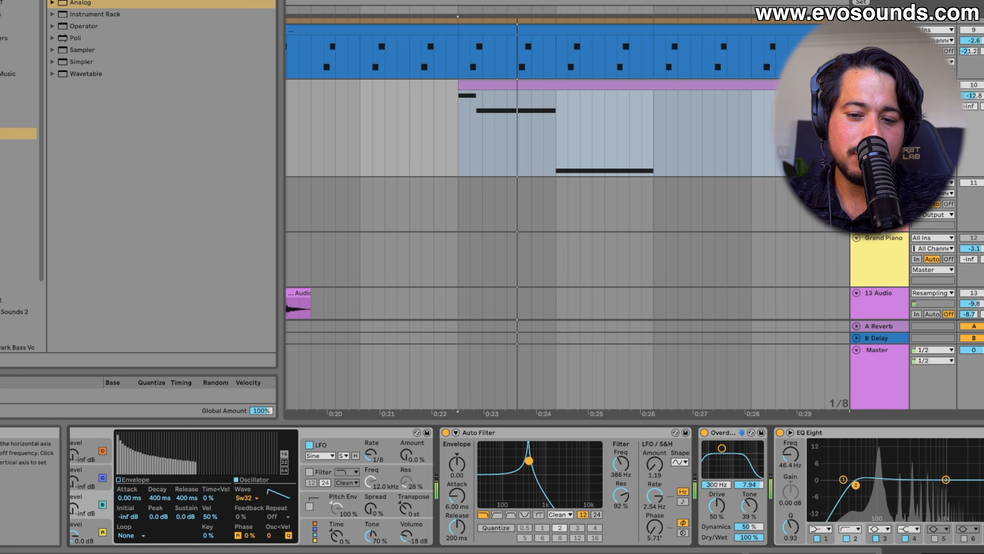
Step: Lower oscillator A's fine tuning and change its wave to Saw 64 during playback
scroll(433, 481, "left", 5)
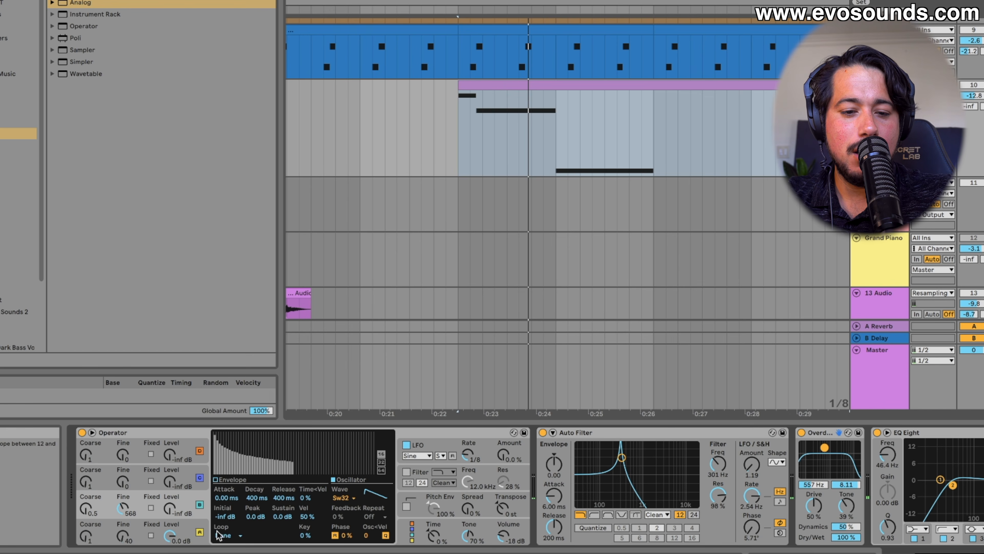
left_click_drag(120, 533, 119, 526)
key("space")
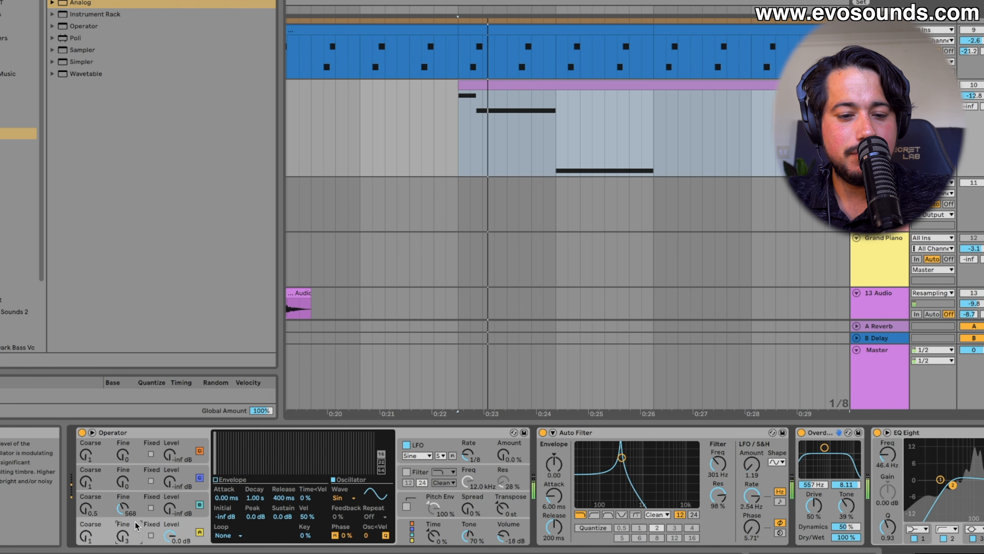
left_click(350, 497)
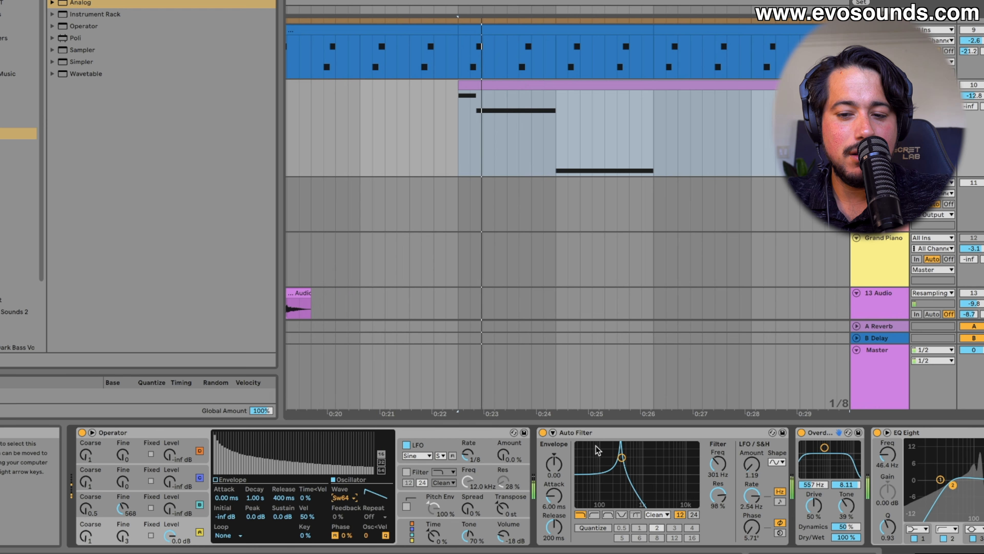
Step: Set the Auto Filter to about 261 Hz with 105% resonance and raise Overdrive's drive to 72%
left_click_drag(621, 457, 619, 453)
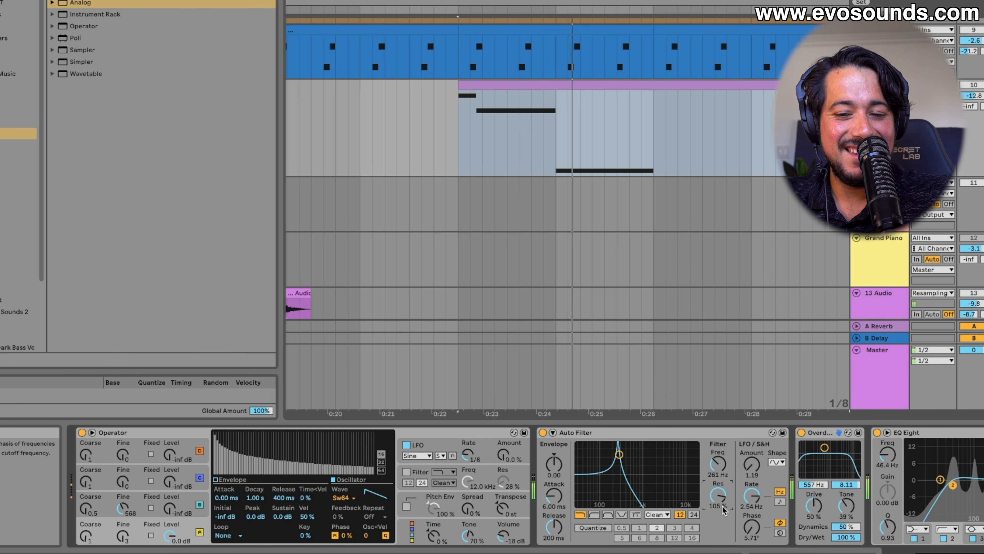
left_click_drag(814, 505, 814, 493)
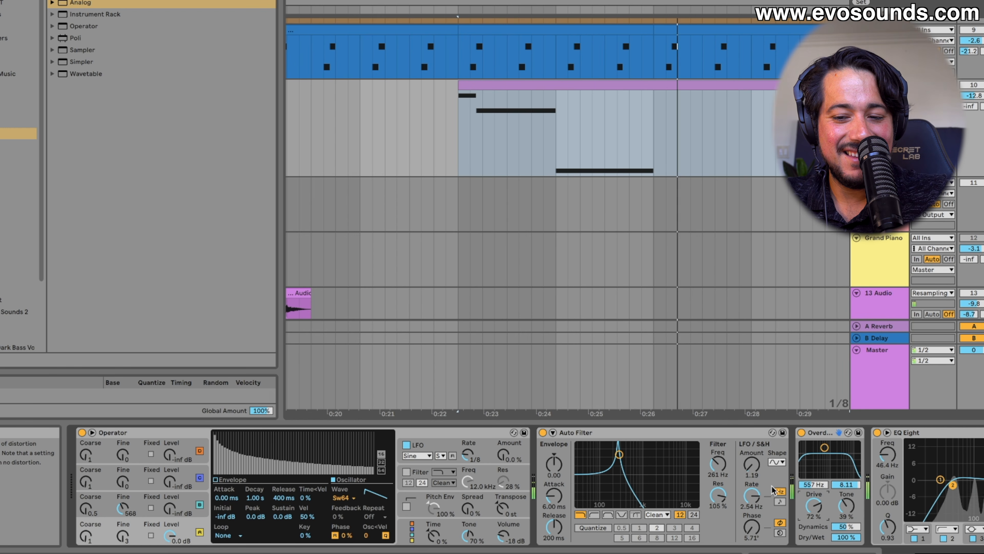
Step: Try the Auto Filter as a band-pass at about 360 Hz with 96% resonance, and delete the device
left_click(607, 514)
left_click_drag(622, 461, 624, 441)
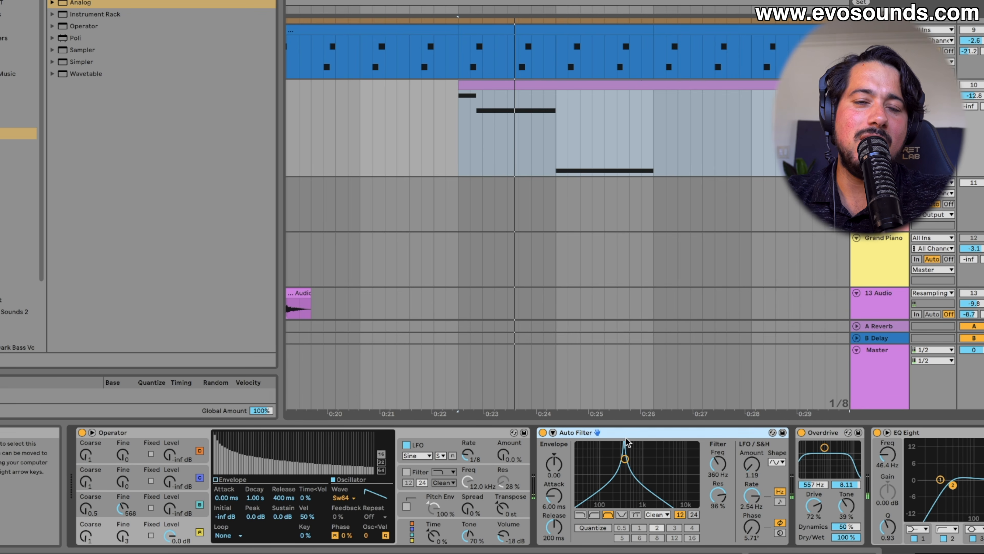
key("Delete")
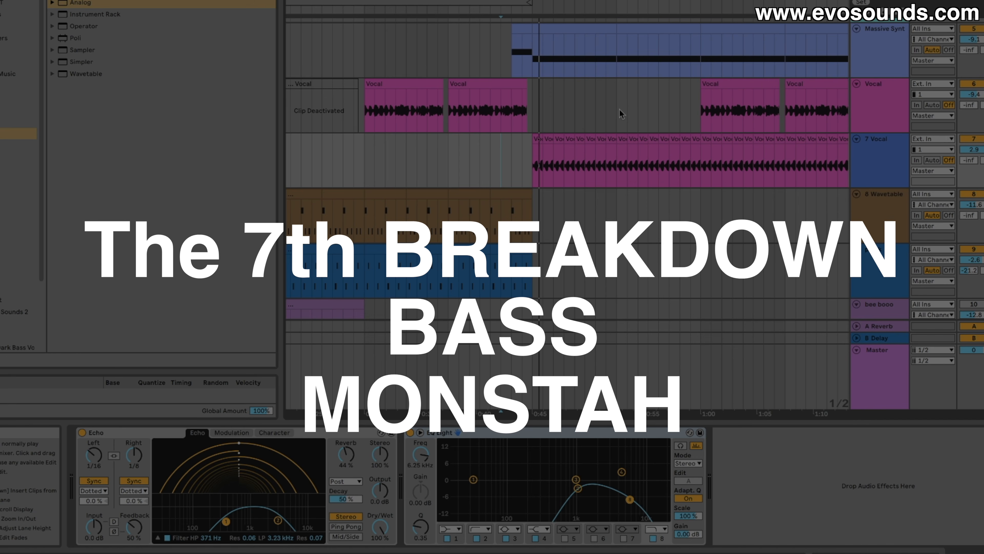
Step: Show the devices of the Massive Synt track and compare Wavetable's oscillators 1 and 2
scroll(656, 228, "up", 5)
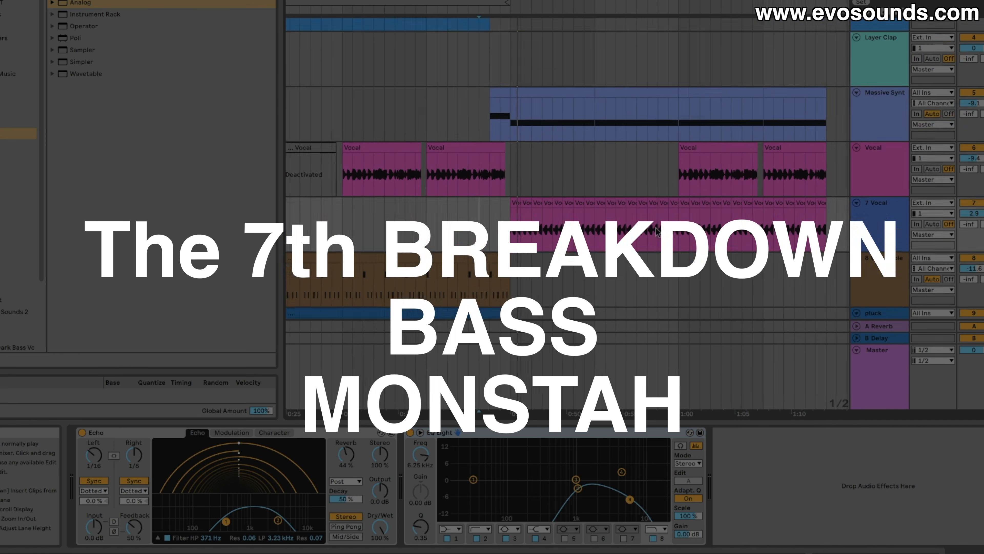
scroll(656, 229, "up", 1)
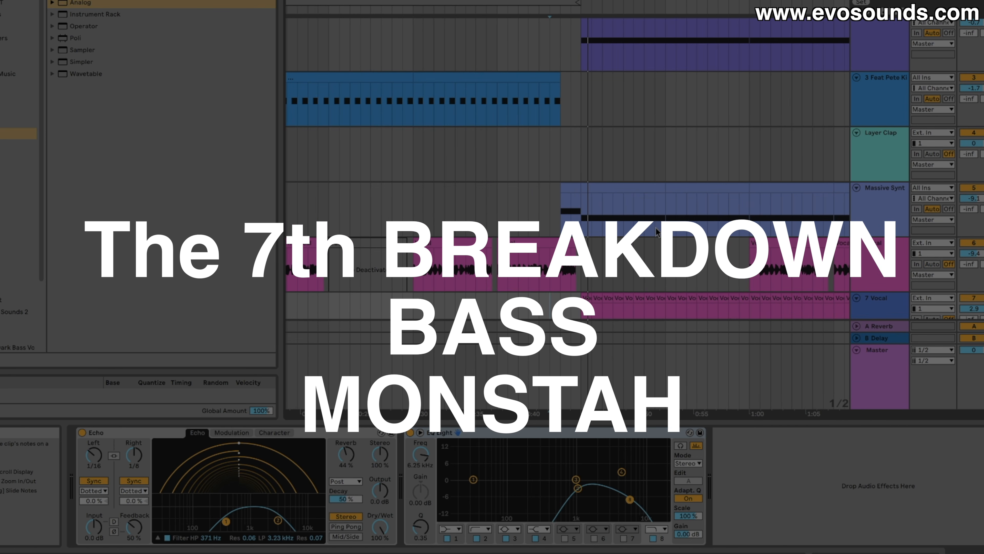
scroll(655, 229, "down", 2)
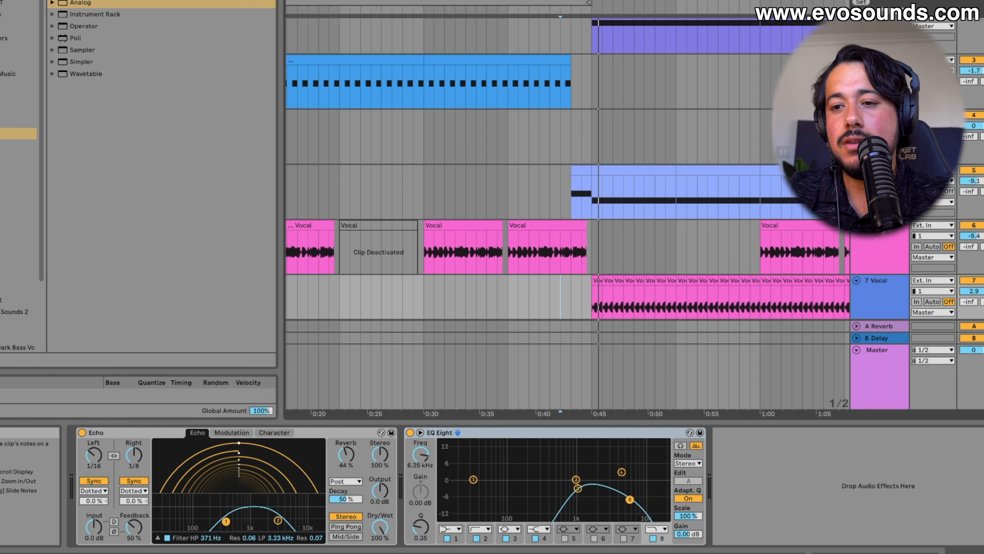
left_click(880, 182)
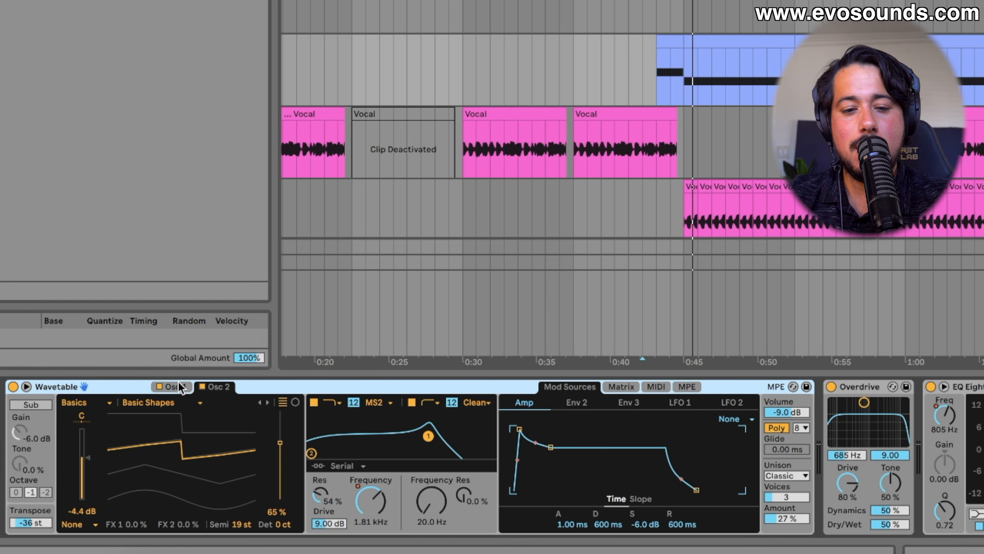
left_click(206, 432)
left_click(214, 386)
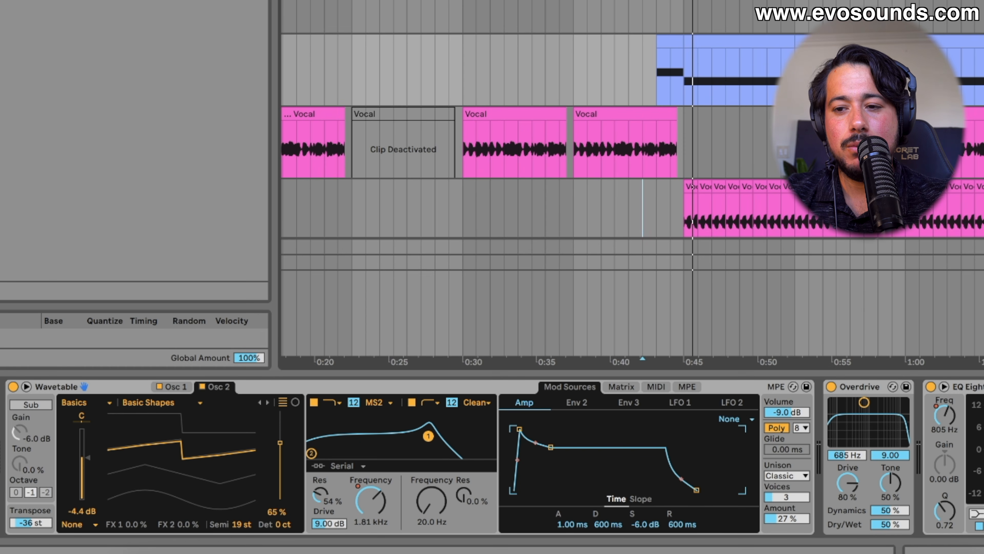
Step: Play the bass from about 0:55 and review Wavetable's unison modes, keeping Classic
left_click(836, 80)
key("space")
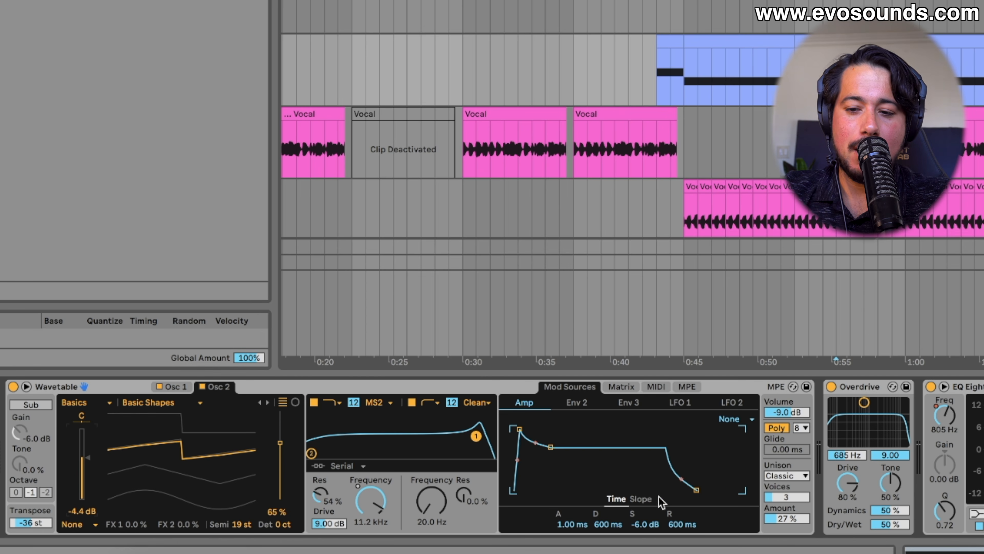
left_click(787, 478)
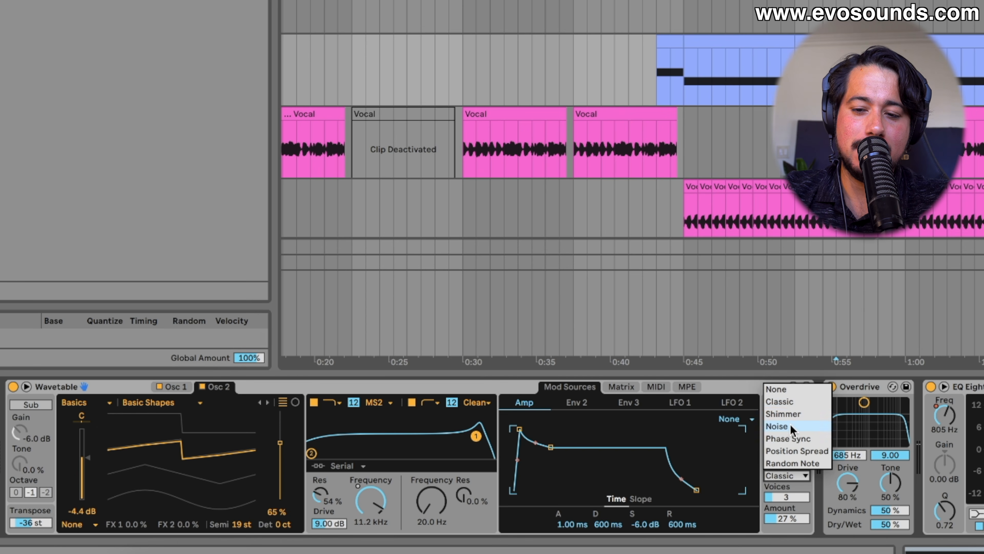
left_click(794, 401)
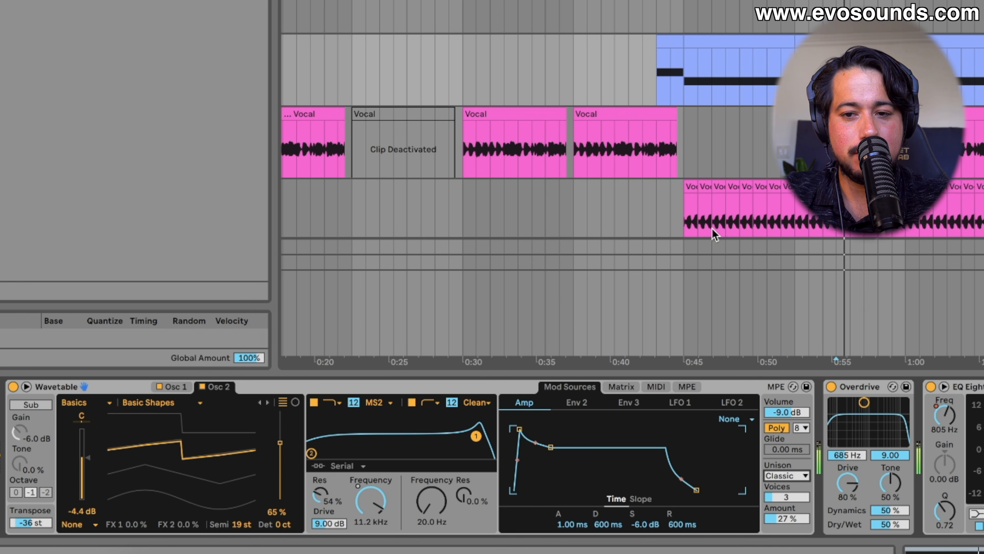
Step: Play the bass from the start of its first clip and set Overdrive's band to 3.12 kHz with a bandwidth of 6.17
left_click(674, 41)
left_click(646, 75)
key("space")
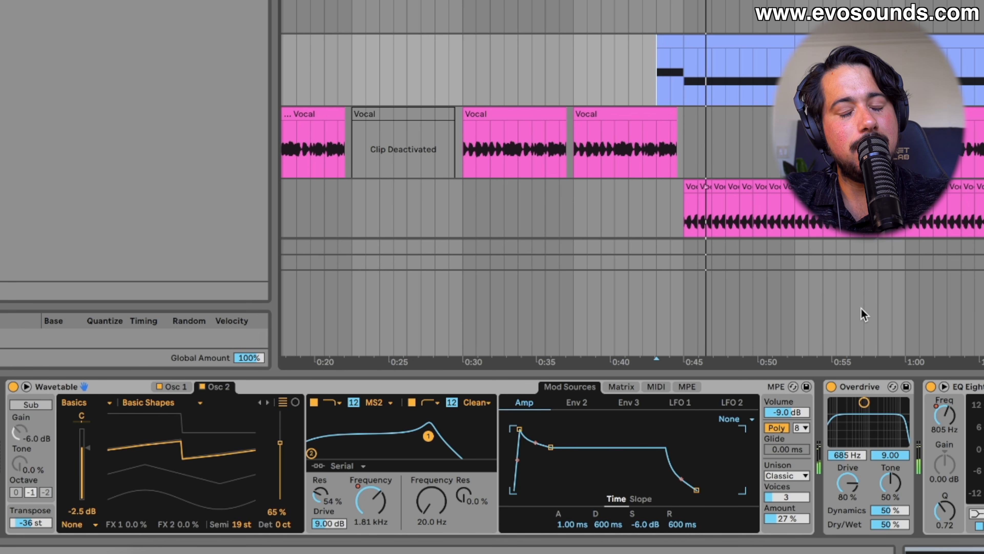
left_click_drag(867, 405, 882, 417)
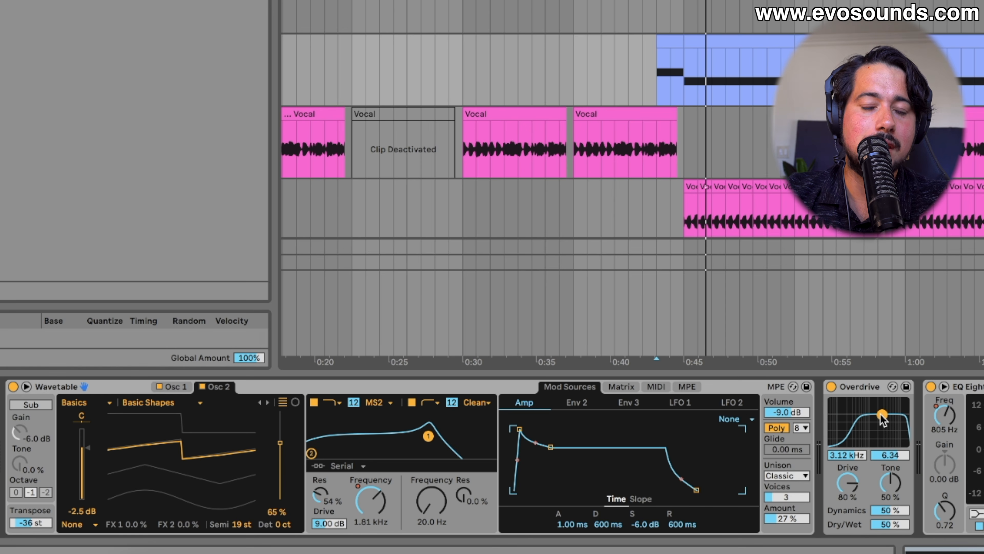
key("space")
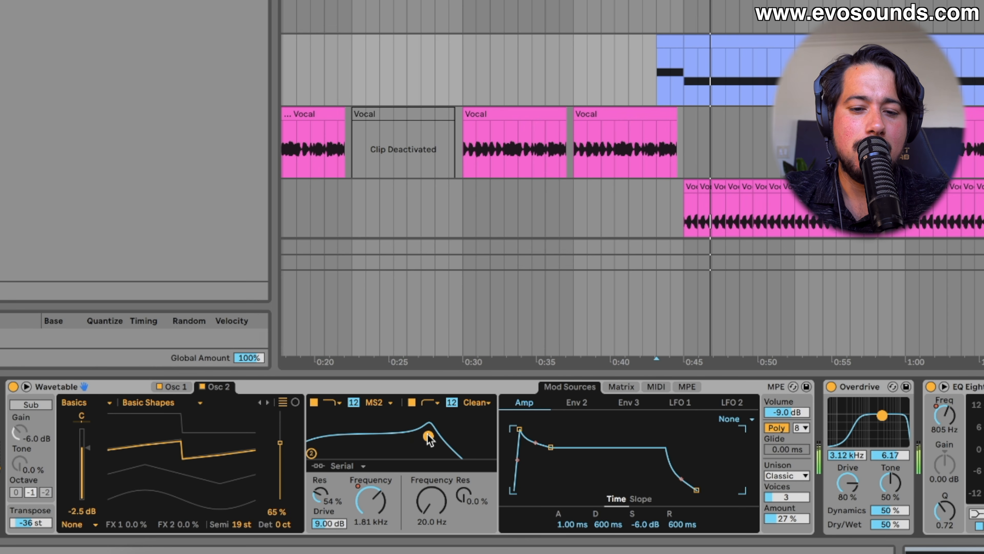
Step: Audition the bass with Wavetable's oscillator 2 gain at -inf dB, and bring the gain back up to -3.7 dB
left_click_drag(88, 449, 88, 498)
key("space")
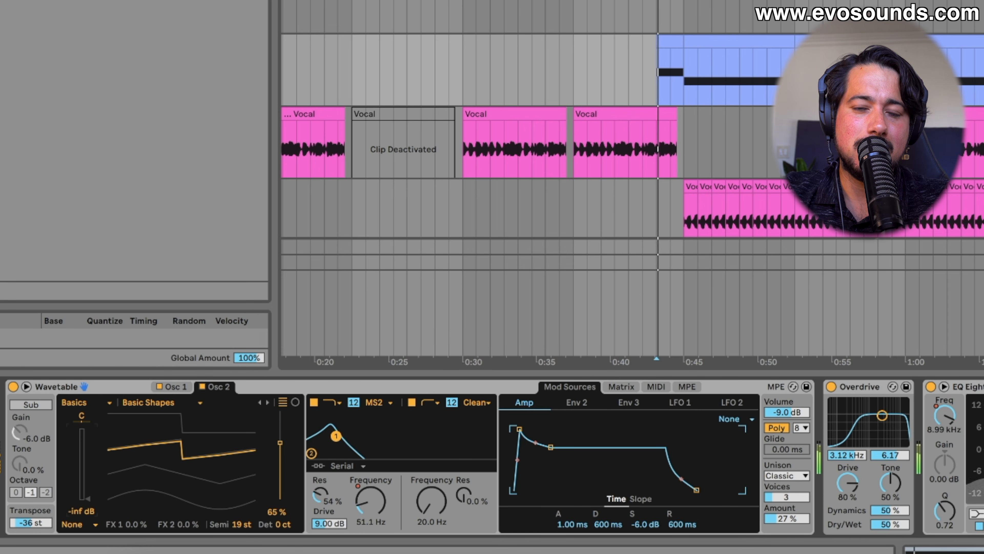
key("space")
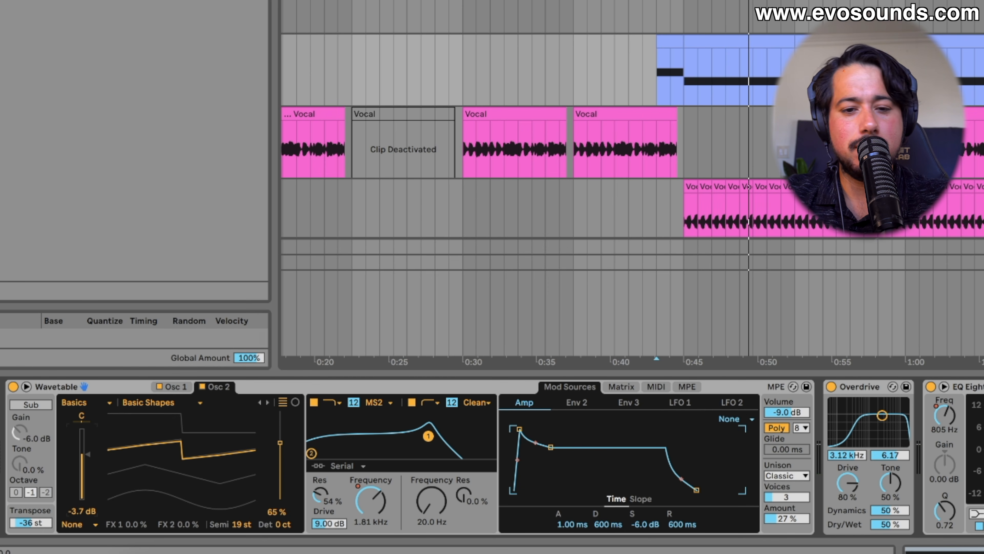
Step: Examine the tracks surrounding the bass clips in the arrangement's breakdown section
scroll(527, 174, "right", 5)
scroll(526, 174, "up", 3)
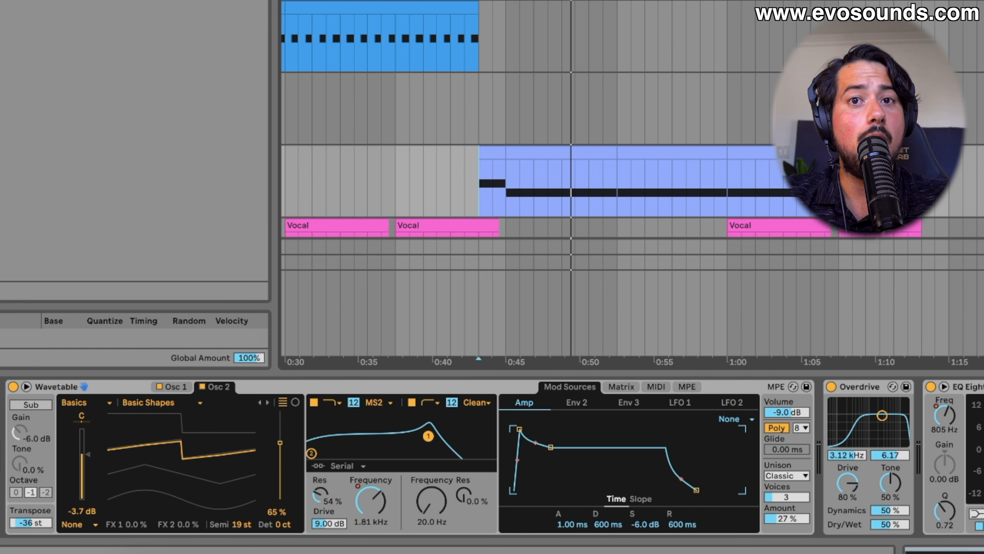
scroll(527, 174, "down", 2)
scroll(527, 174, "up", 5)
scroll(527, 174, "down", 3)
scroll(527, 174, "left", 2)
scroll(527, 174, "up", 3)
scroll(527, 174, "up", 3)
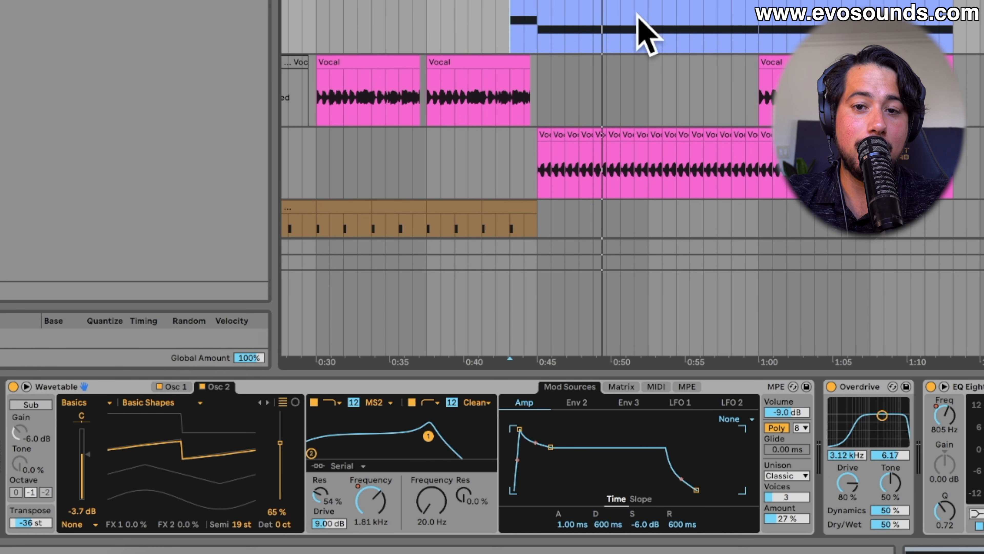
Step: Show the automation of Wavetable's filter 1 frequency on the first bass clip and examine the rise before 0:45
left_click(527, 2)
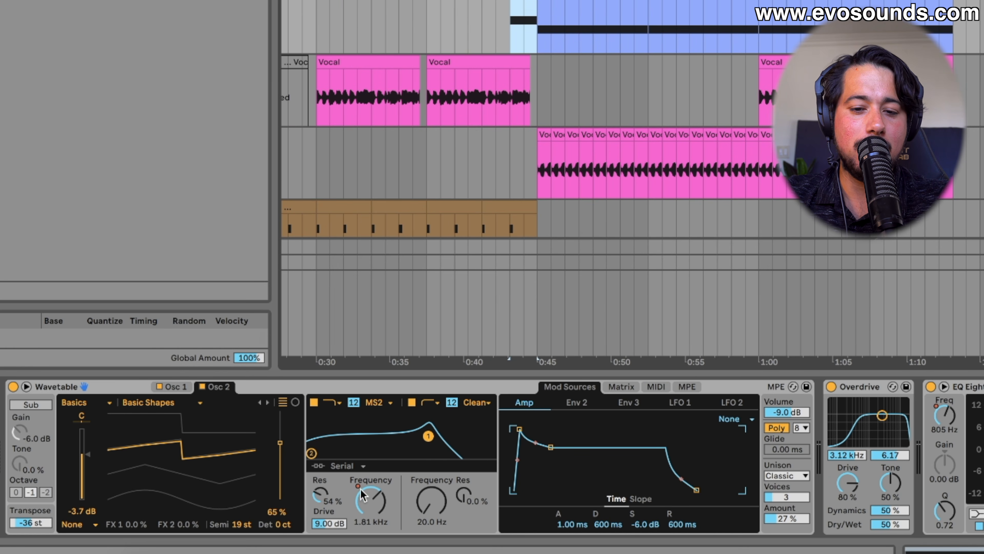
right_click(372, 490)
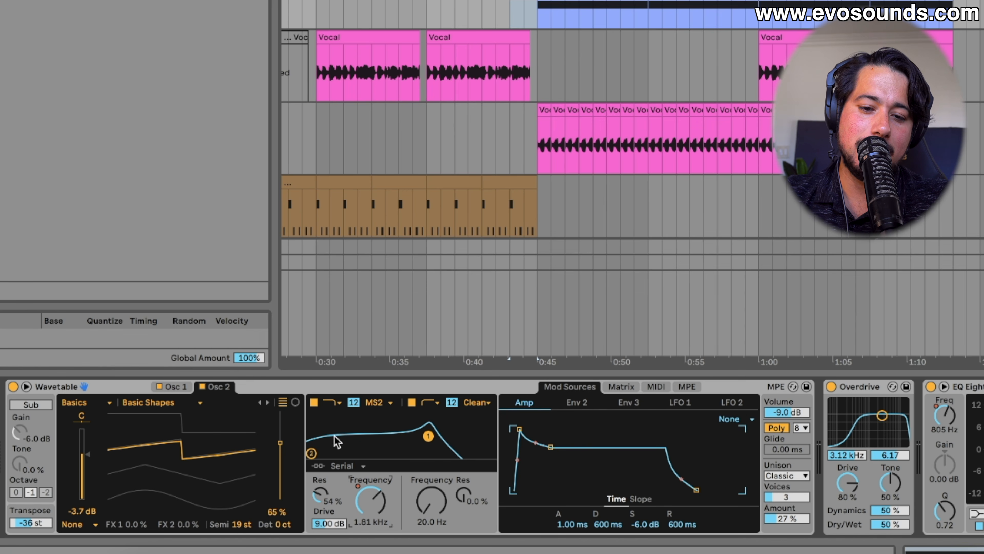
right_click(370, 489)
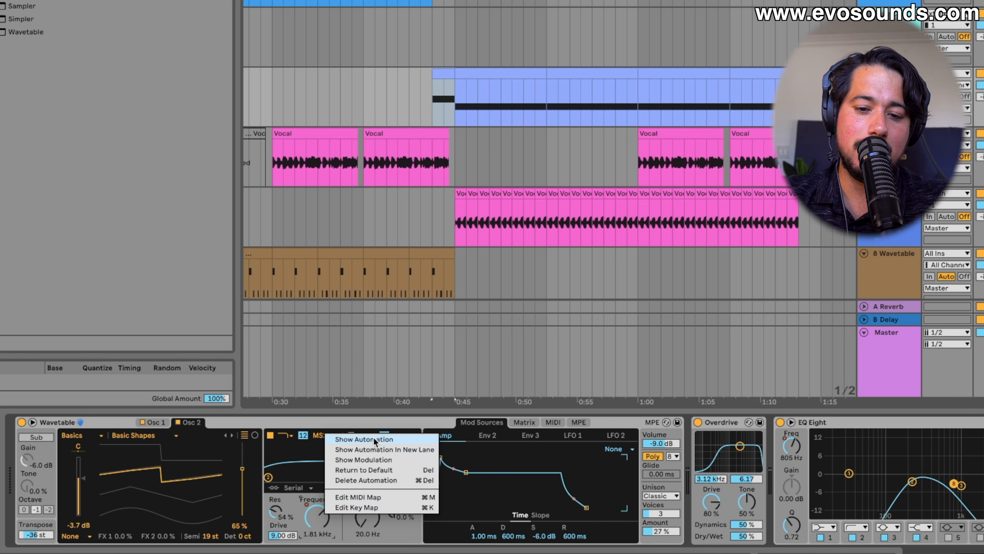
left_click(374, 441)
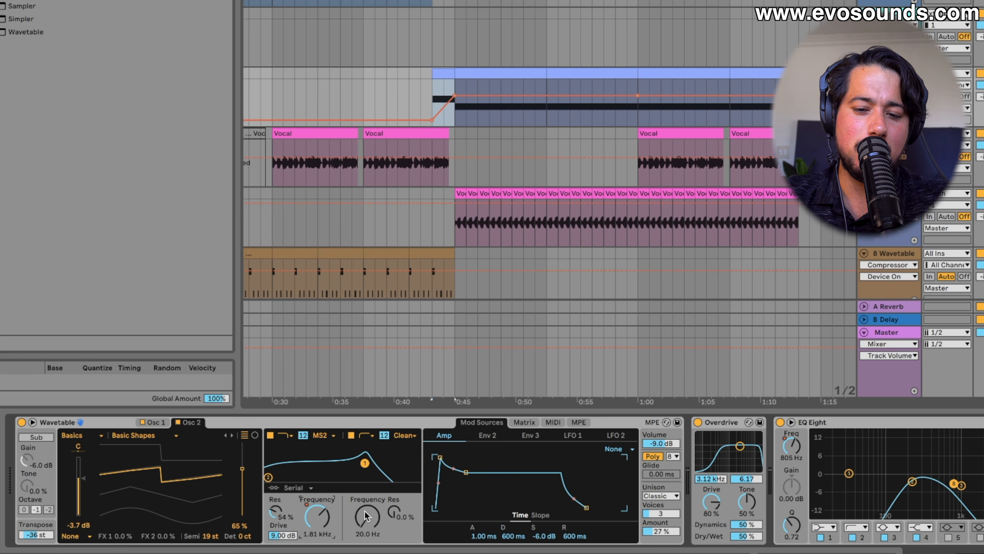
scroll(480, 130, "up", 5)
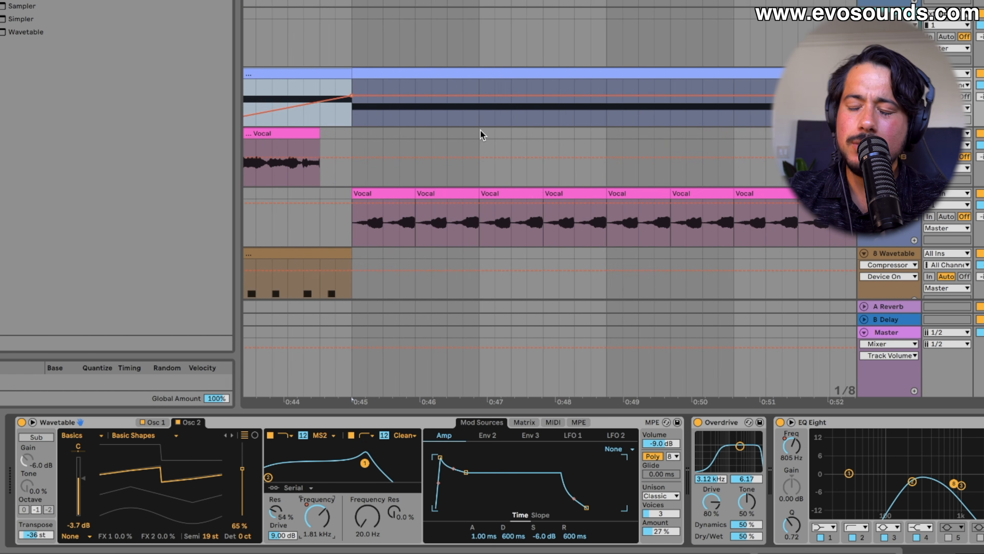
scroll(480, 129, "left", 5)
scroll(480, 130, "down", 1)
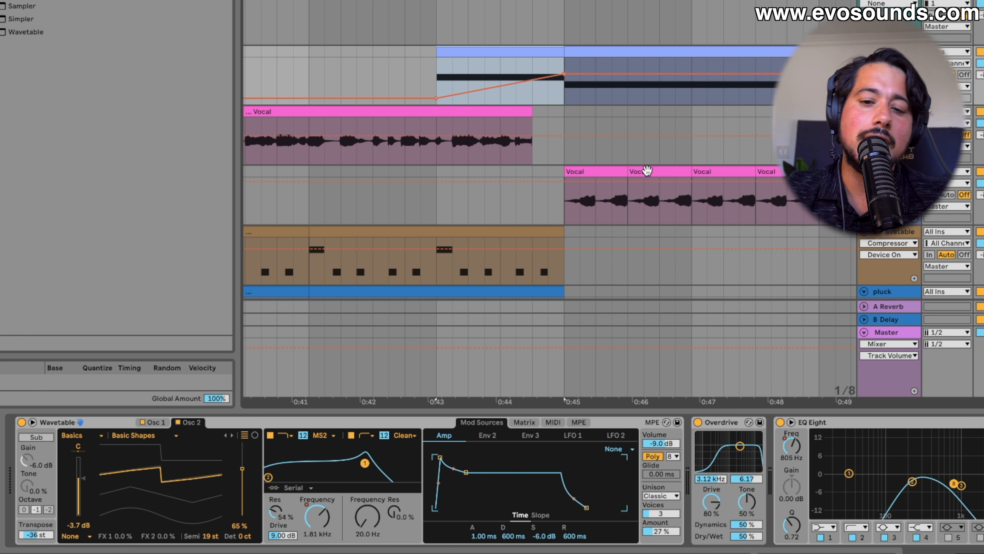
Step: Audition the bass transition from about 0:43 into the breakdown with Overdrive switched off
key("space")
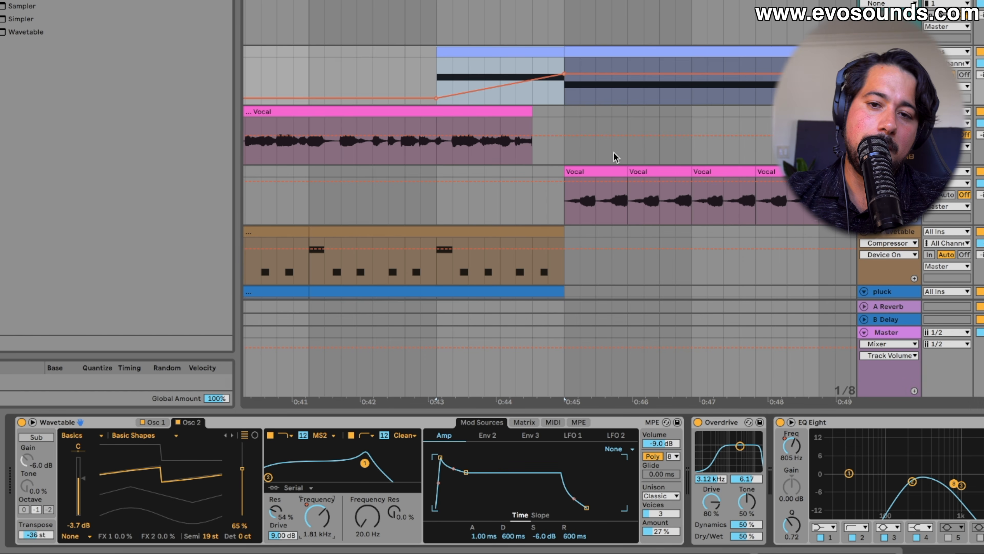
left_click(698, 422)
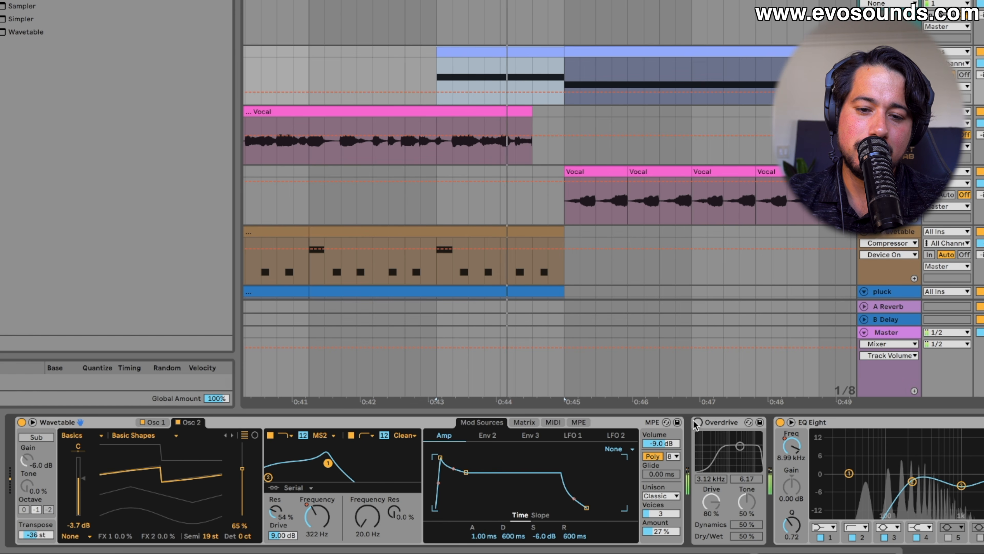
key("space")
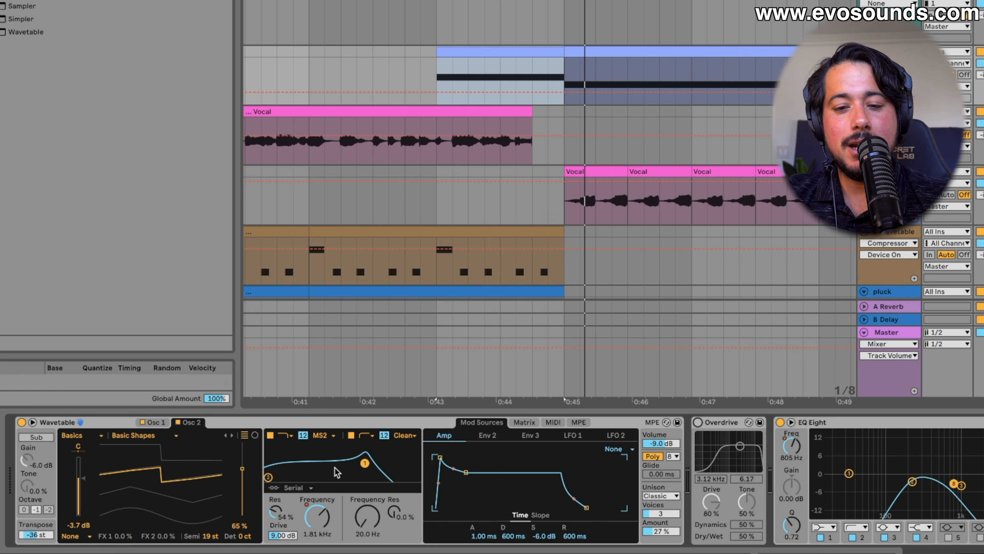
Step: Keep the MS2 circuit on Wavetable's filter 1, set its drive to 10.3 dB during playback, and switch Overdrive back on
left_click(320, 435)
left_click(329, 472)
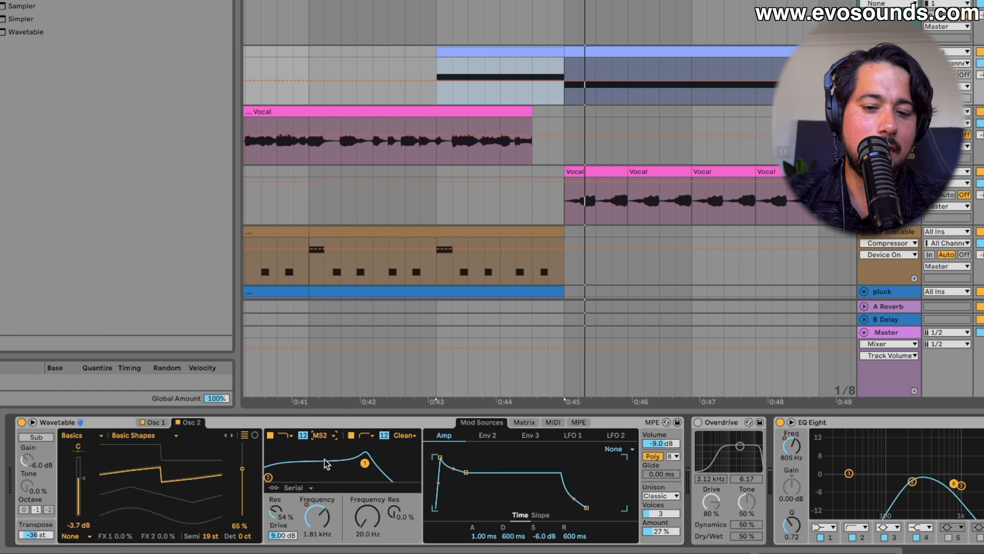
left_click(277, 537)
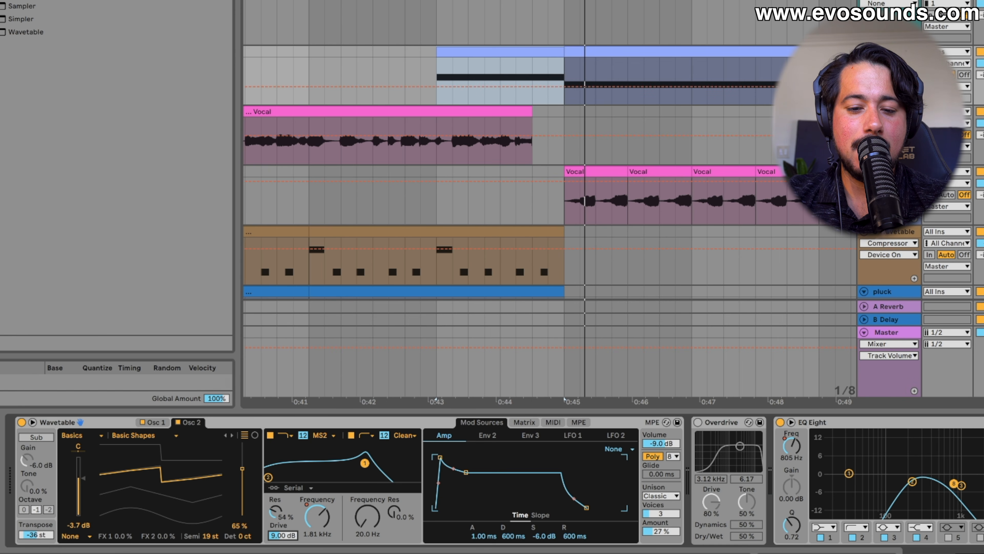
left_click_drag(272, 537, 272, 508)
key("space")
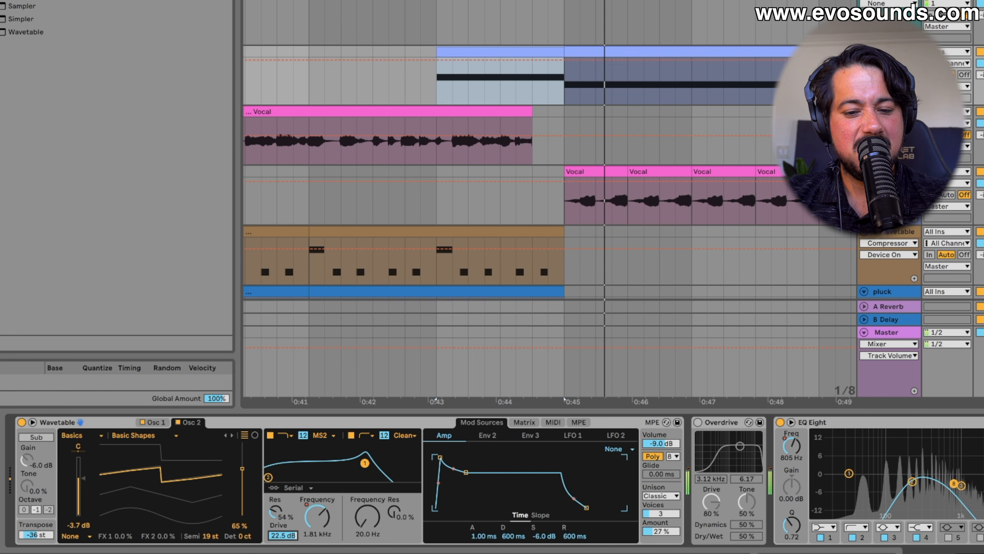
left_click(697, 422)
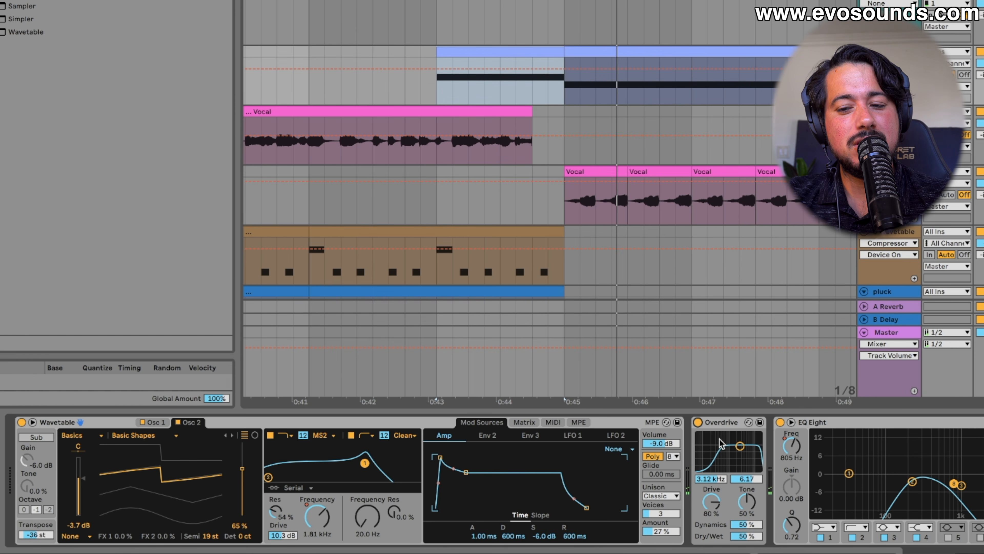
Step: Play the bass, raise Wavetable's Amp envelope sustain to 0.0 dB, and check the modulation matrix
scroll(721, 441, "right", 1)
key("space")
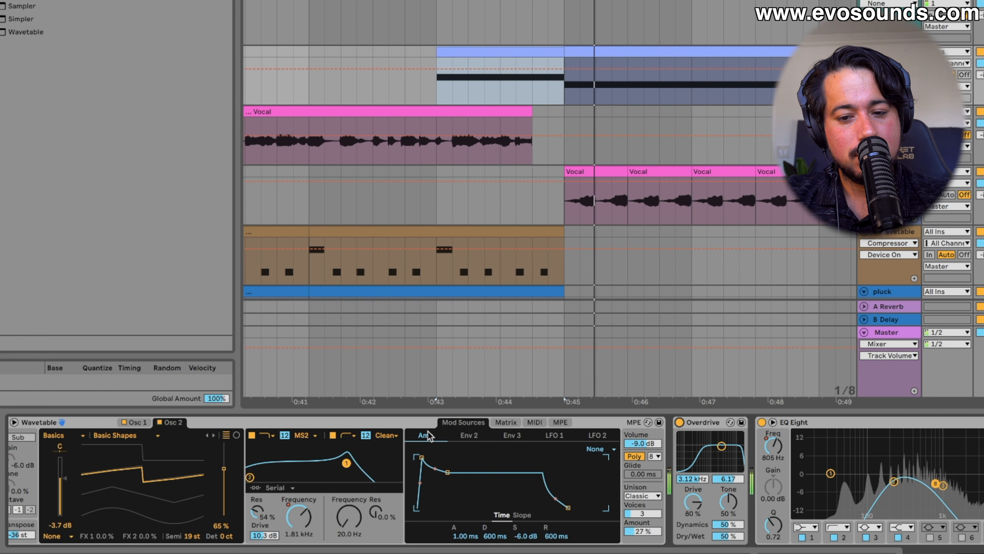
left_click_drag(525, 536, 525, 528)
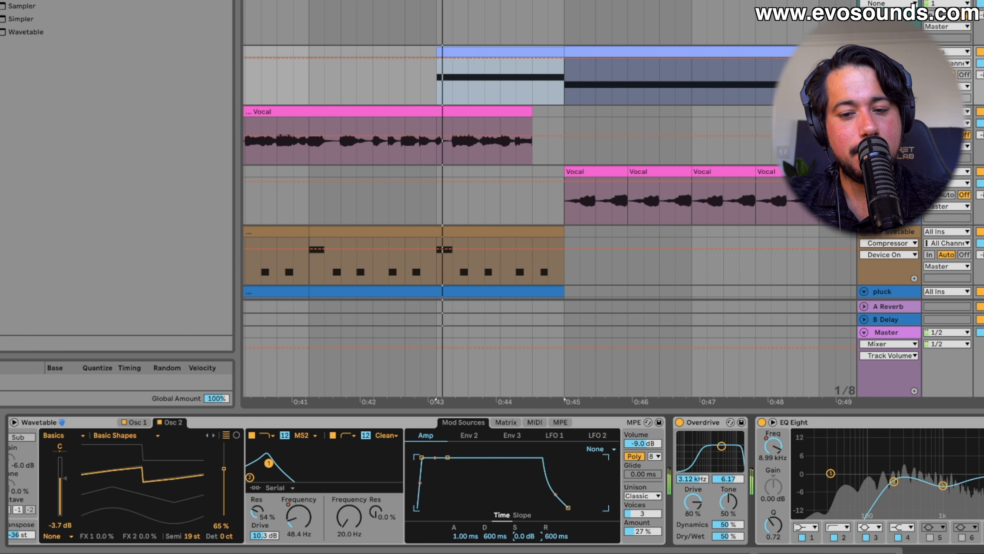
left_click(505, 423)
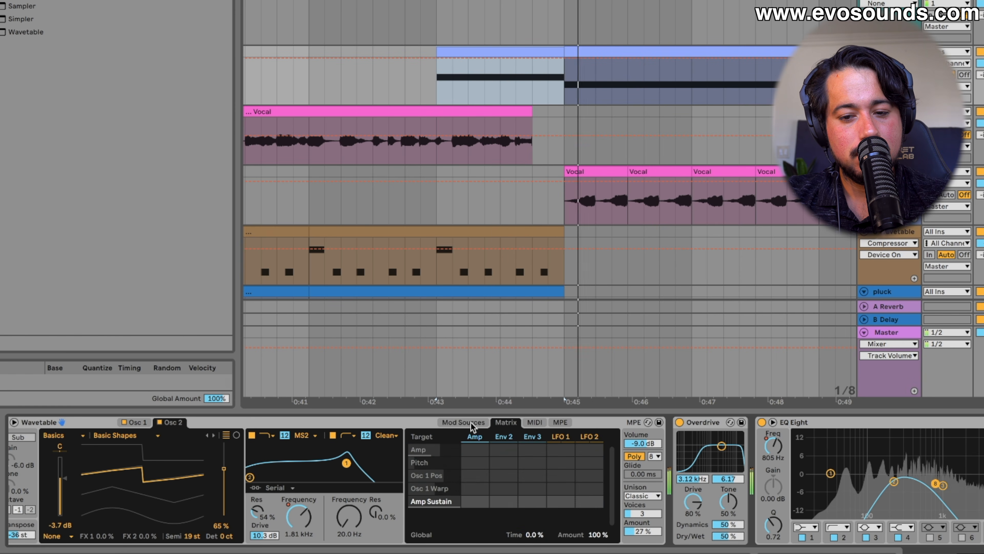
left_click(463, 421)
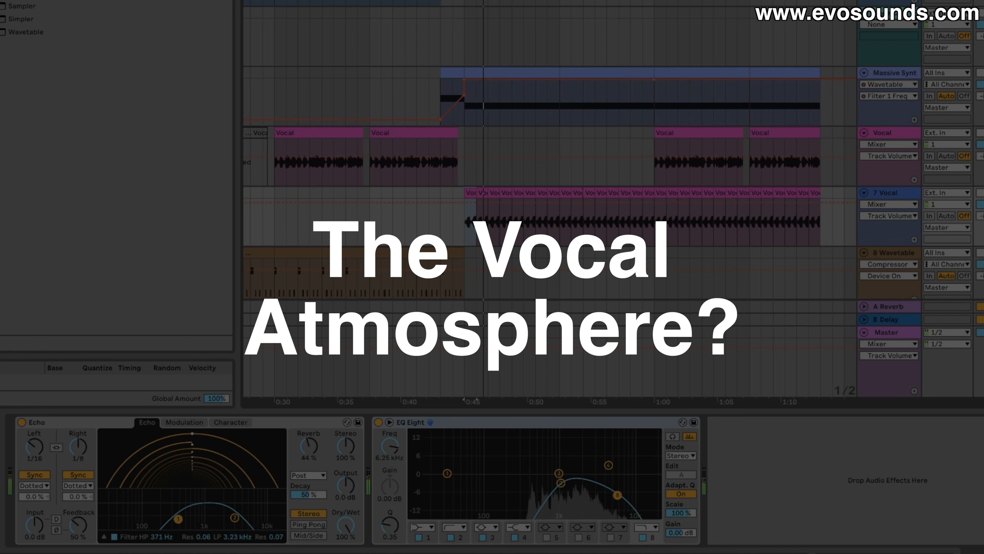
Step: Set Echo's reverb to 19% on the chopped vocal track and play the full vocal clip that ends before 0:45
left_click_drag(309, 446, 309, 465)
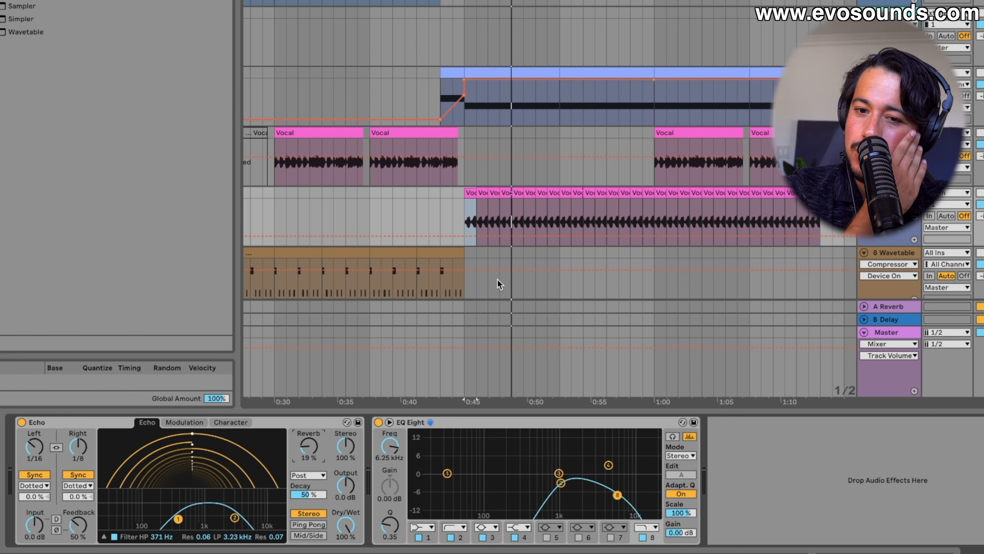
key("plus")
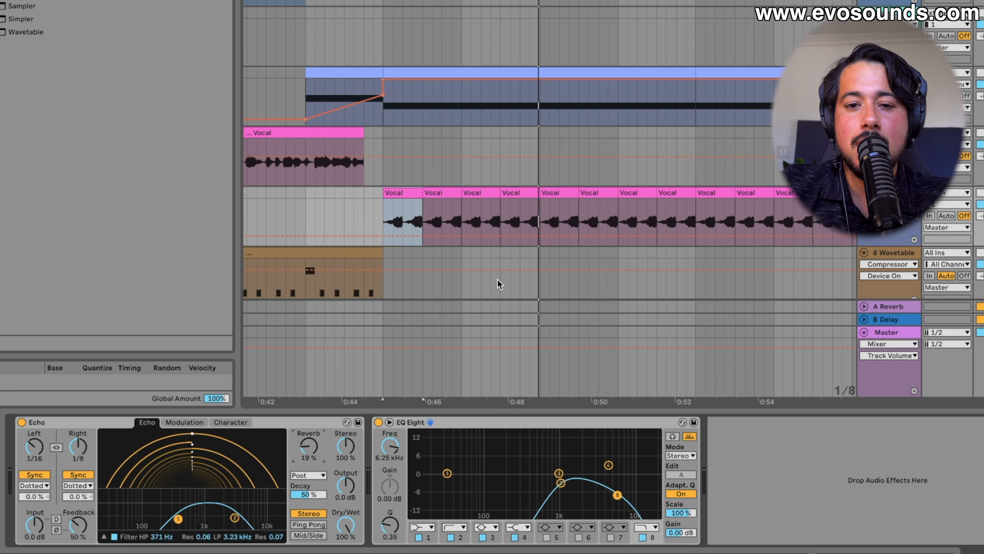
scroll(302, 277, "left", 4)
left_click(403, 133)
scroll(403, 133, "left", 2)
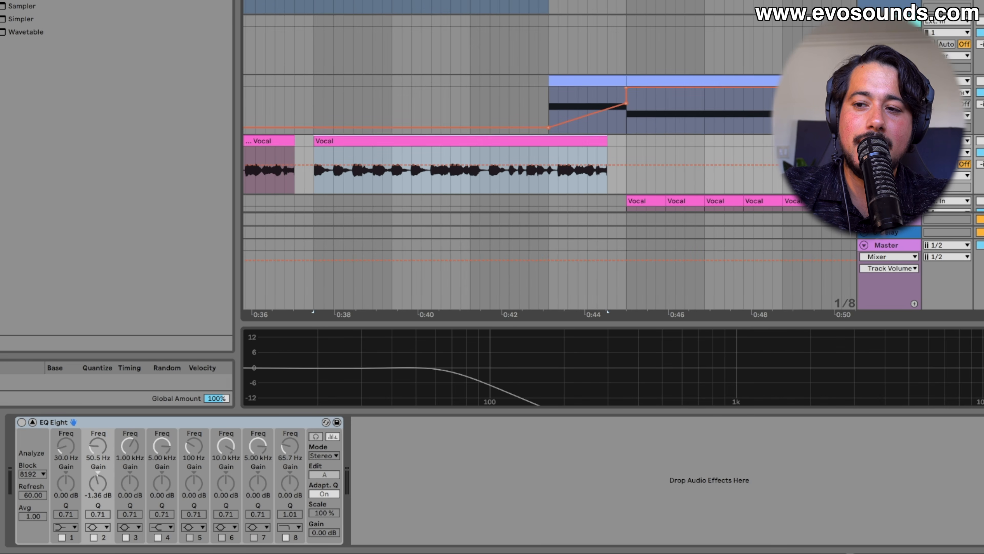
key("space")
scroll(259, 182, "left", 1)
scroll(696, 154, "down", 2)
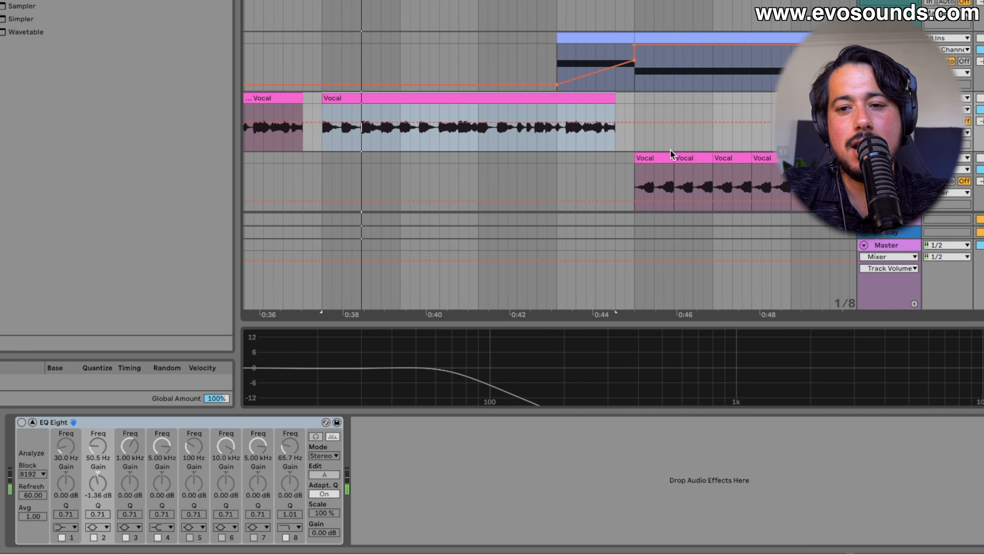
Step: View the first chopped vocal clip's waveform, play it, and narrow its EQ Eight band using 1.90 kHz with a Q of 0.47
left_click(661, 158)
double_click(650, 158)
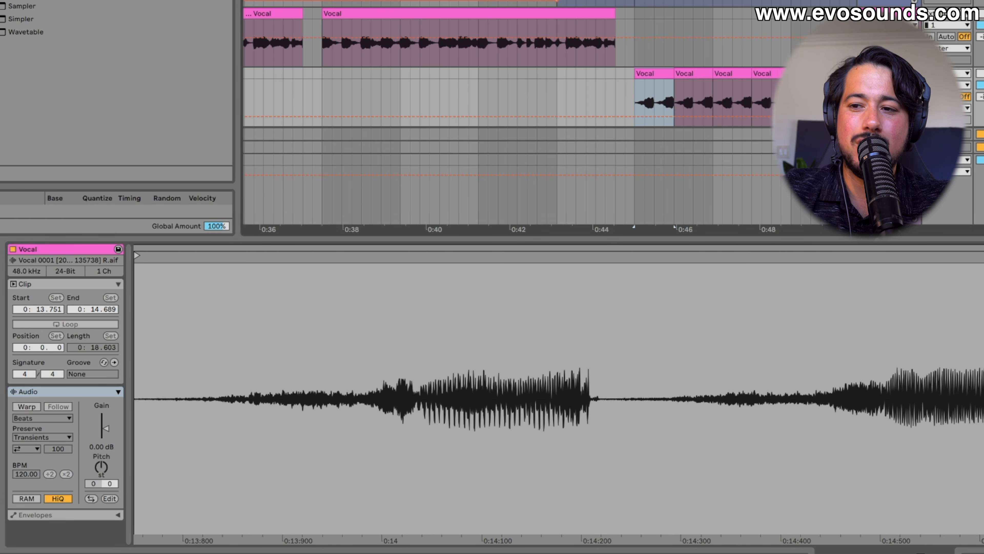
key("shift+Tab")
key("space")
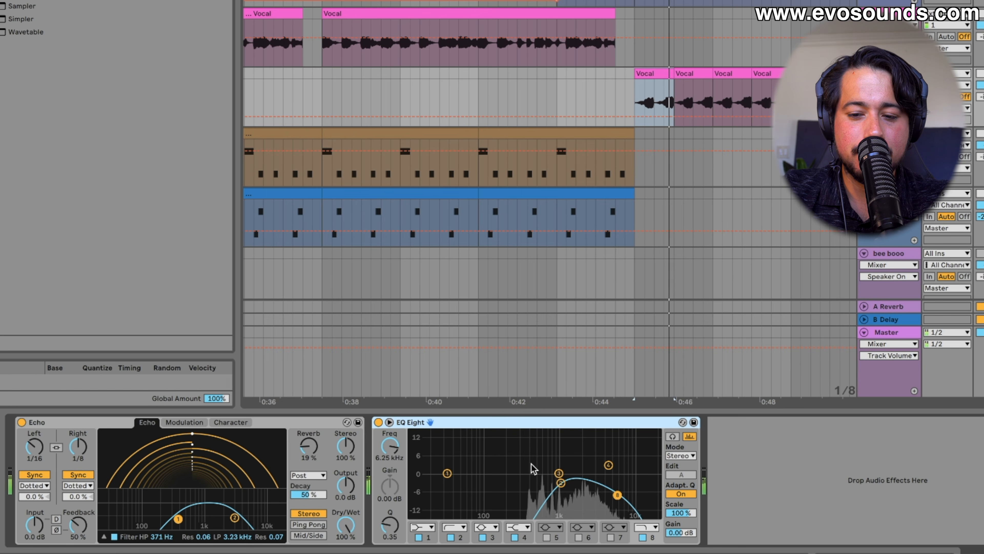
mouse_move(563, 484)
left_mouse_down()
mouse_move(617, 494)
mouse_move(579, 489)
left_mouse_up()
Step: Set the chopped vocal's Echo to a 1/8 left delay, 41% reverb, and filters at 153 Hz high-pass and 1.33 kHz low-pass
left_click(38, 422)
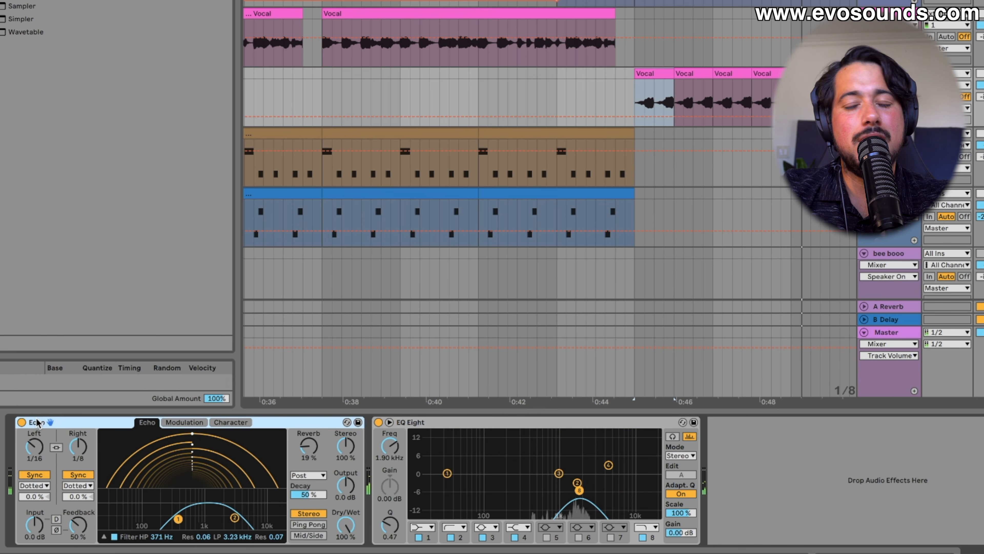
left_click(344, 524)
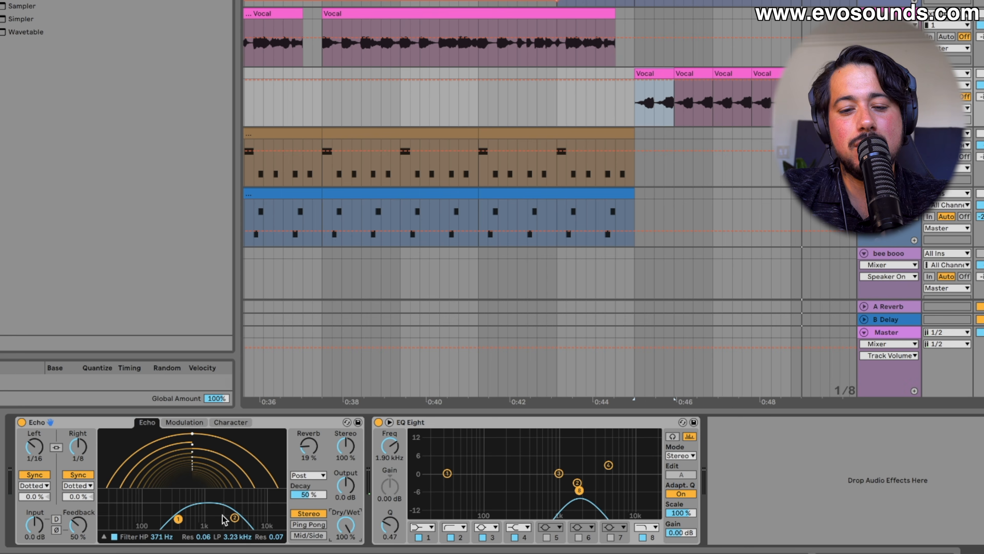
left_click_drag(42, 452, 43, 440)
key("space")
left_click_drag(309, 447, 309, 433)
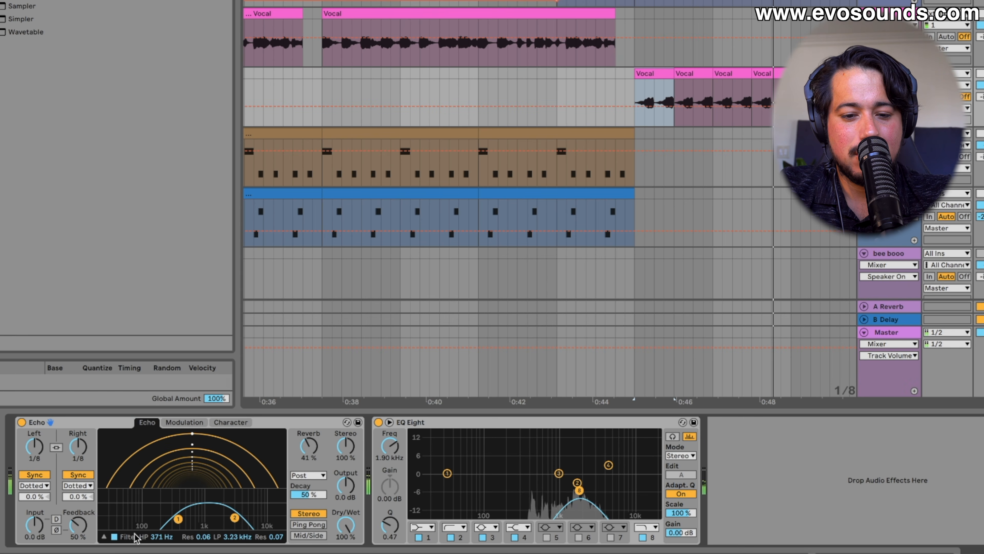
left_click_drag(172, 522, 149, 521)
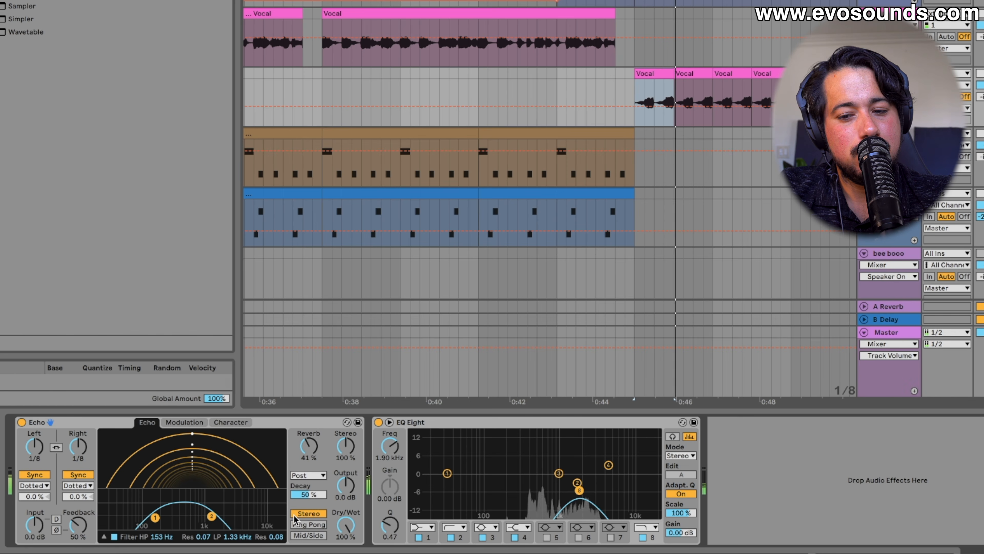
key("space")
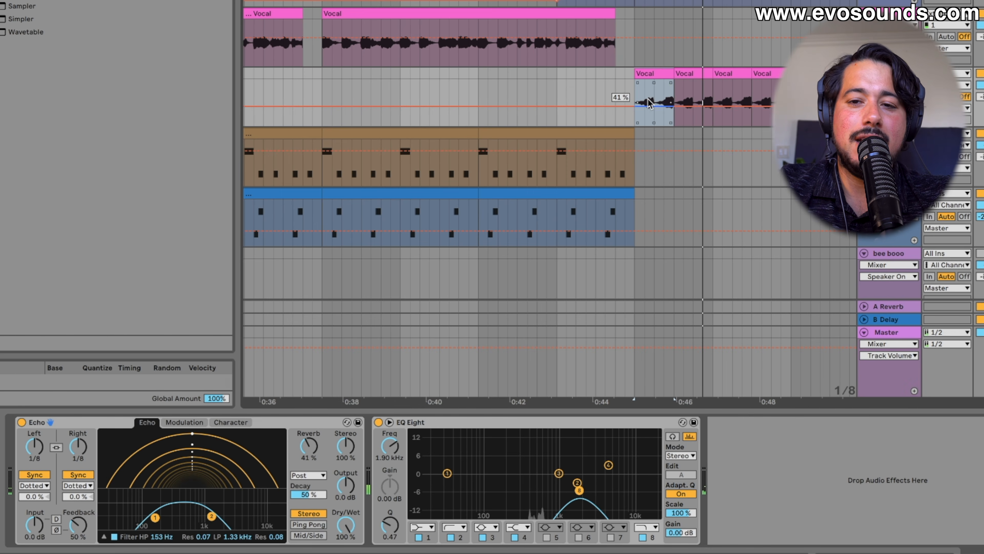
Step: Play the chopped vocal, widen its EQ Eight band with band 2 at 1.16 kHz and Q 0.75, and lower Echo's right delay time
scroll(649, 102, "up", 5)
scroll(650, 102, "down", 5)
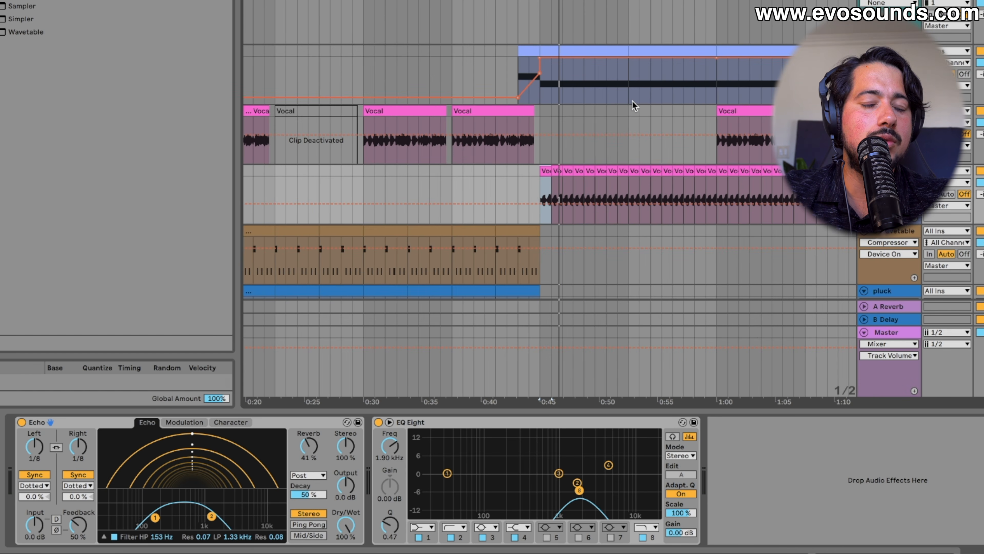
scroll(643, 102, "right", 5)
scroll(632, 105, "up", 3)
scroll(631, 102, "down", 1)
scroll(632, 101, "left", 5)
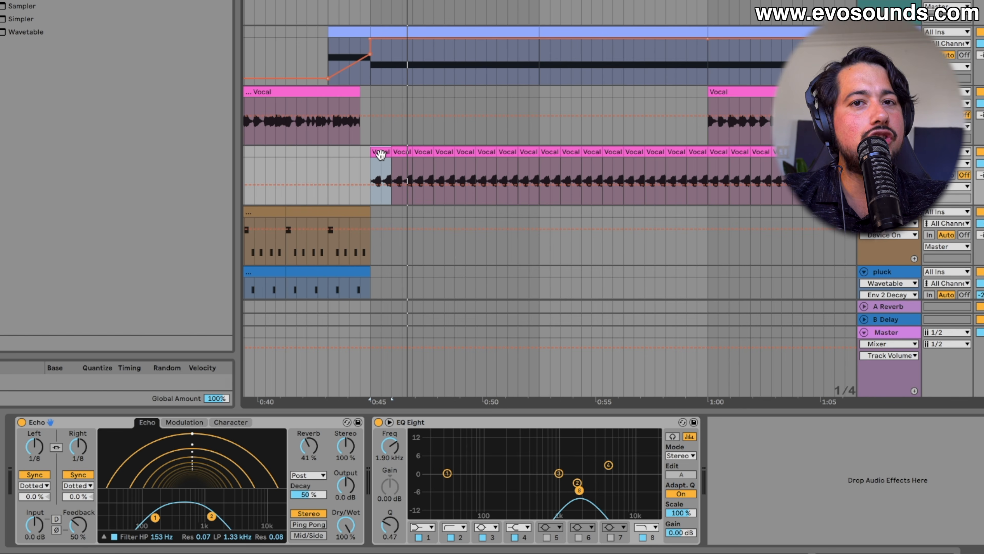
key("space")
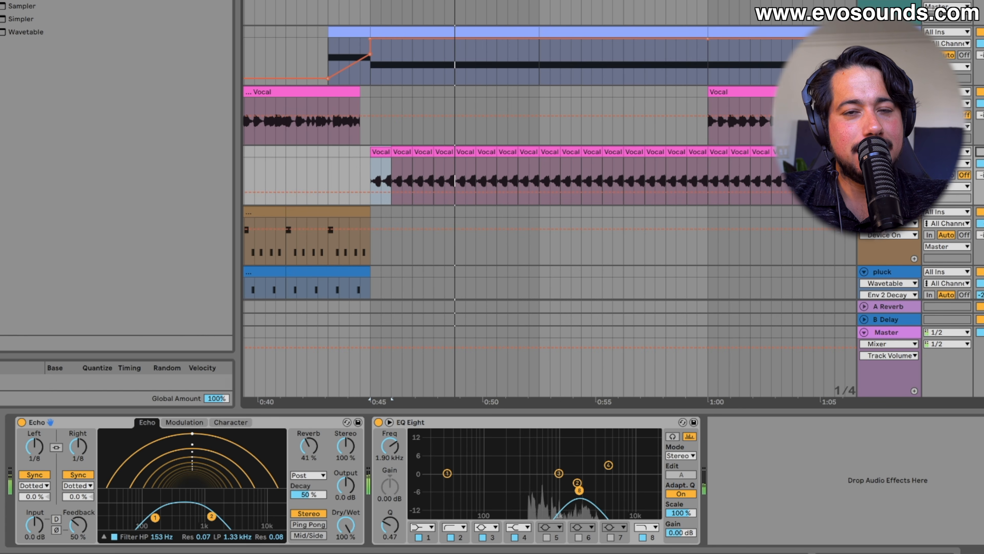
key("space")
mouse_move(580, 490)
left_mouse_down()
mouse_move(602, 486)
mouse_move(564, 483)
left_mouse_up()
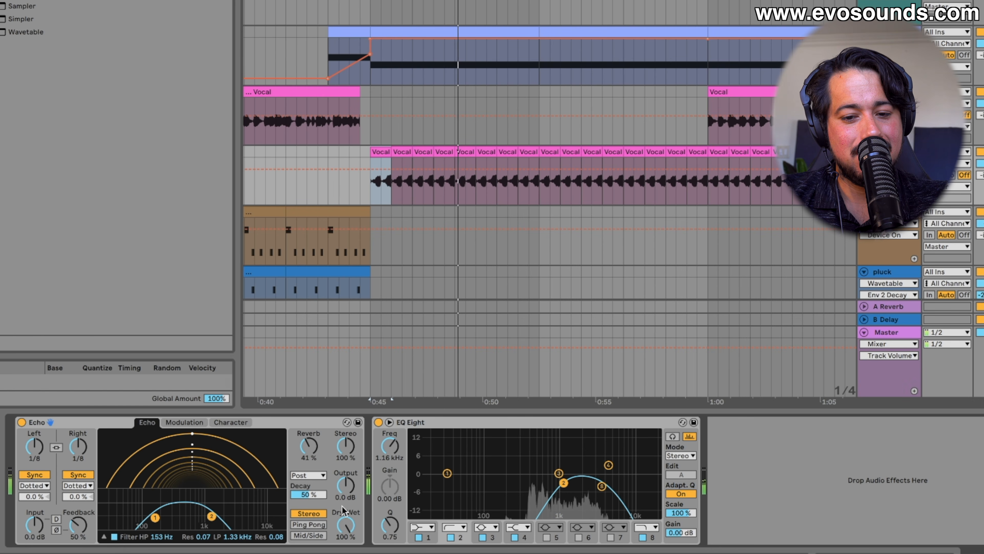
left_click_drag(78, 447, 78, 457)
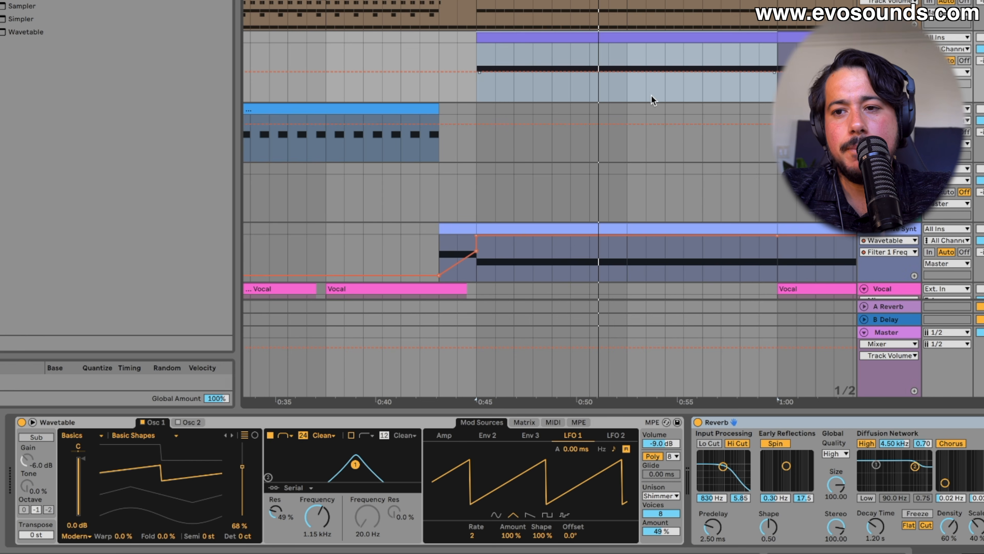
Step: Play the sustained purple synth clip from 0:45 and set Wavetable oscillator 1's semitone offset to 24 st
scroll(666, 99, "right", 5)
key("space")
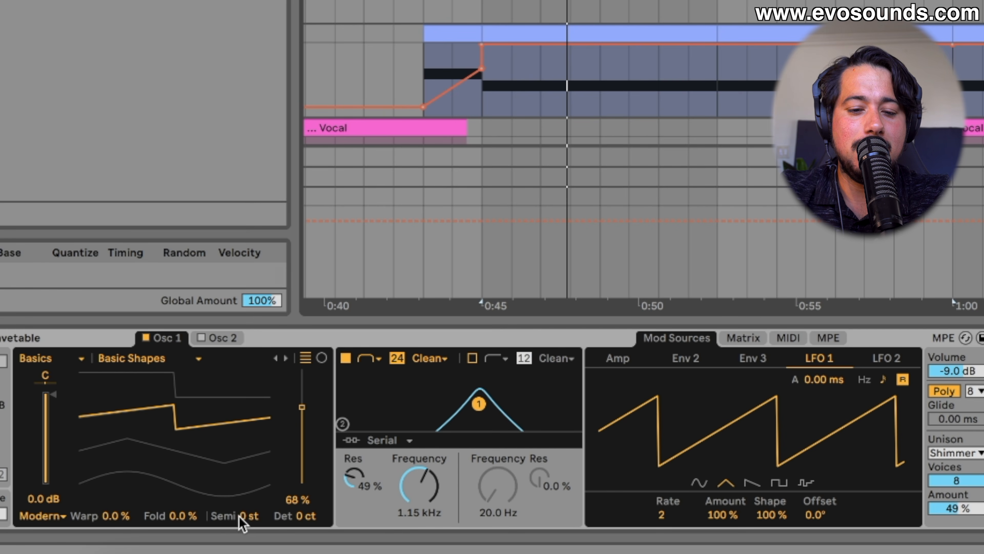
left_click_drag(244, 516, 245, 465)
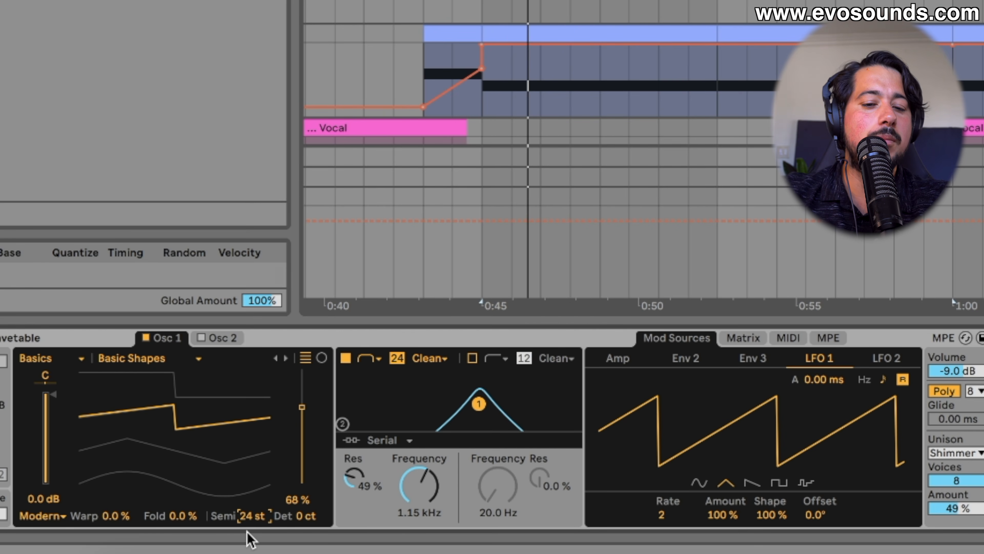
Step: Reset Wavetable oscillator 1's semitone offset to 0 st on the sustained purple synth
scroll(255, 521, "right", 1)
key("Delete")
scroll(254, 519, "left", 1)
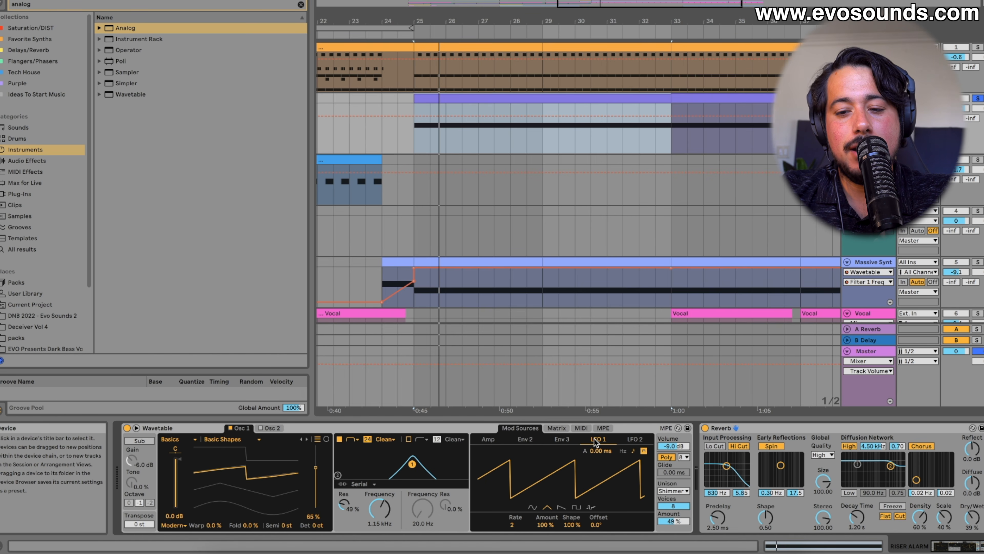
Step: Audition Wavetable's LFO 1 to Pitch modulation at 8.2, set it to 22.5, and take the synth track out of solo
left_click(557, 427)
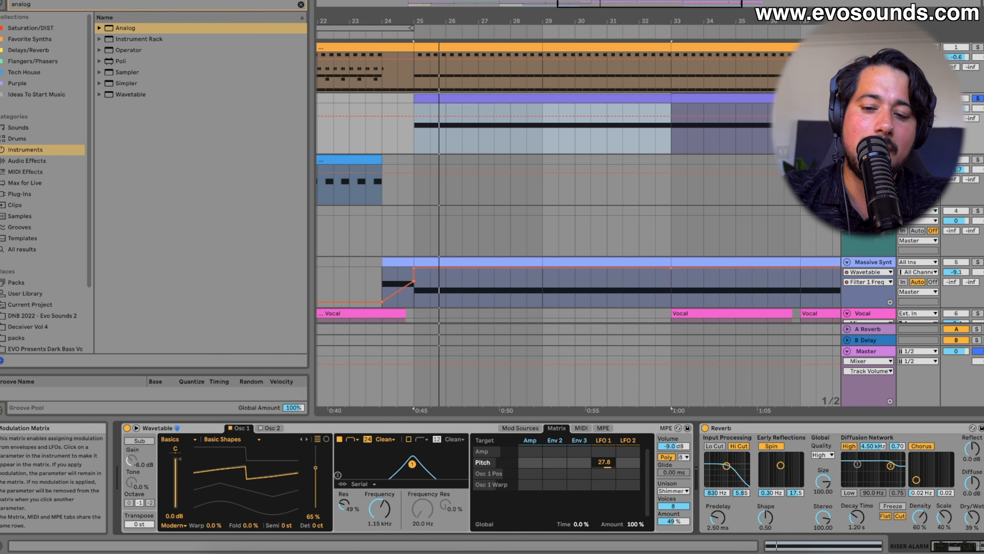
left_click_drag(603, 461, 604, 458)
key("space")
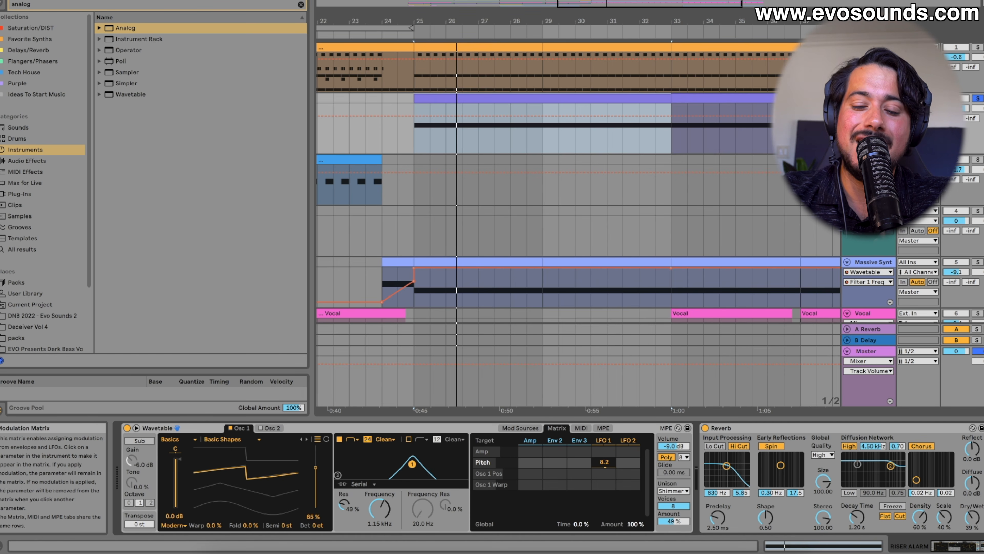
left_click_drag(603, 464, 604, 462)
key("space")
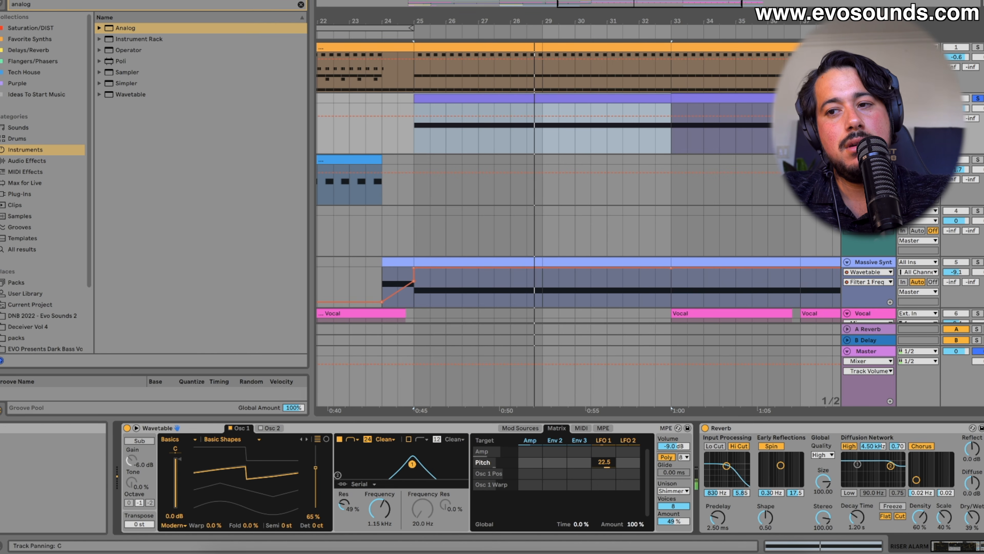
left_click(979, 99)
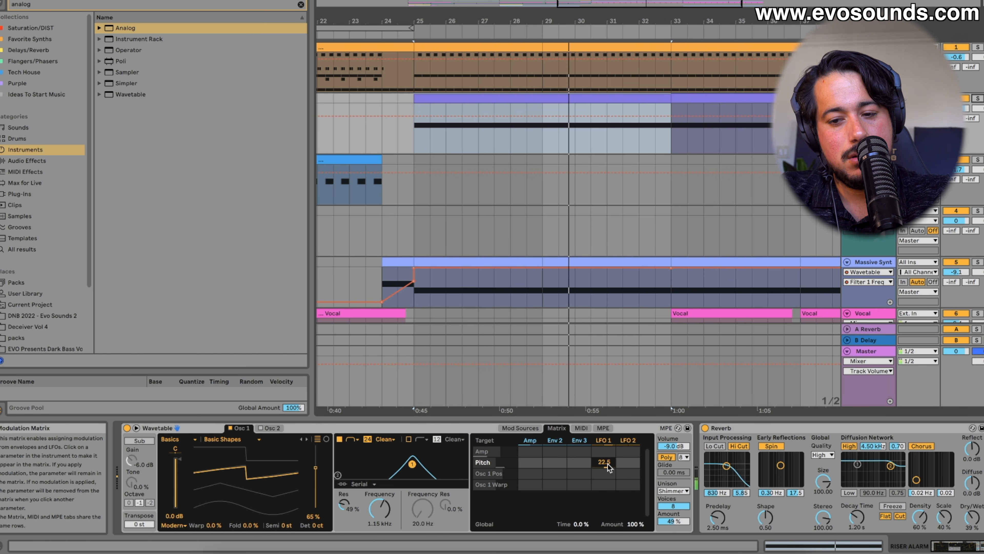
left_click_drag(608, 469, 609, 466)
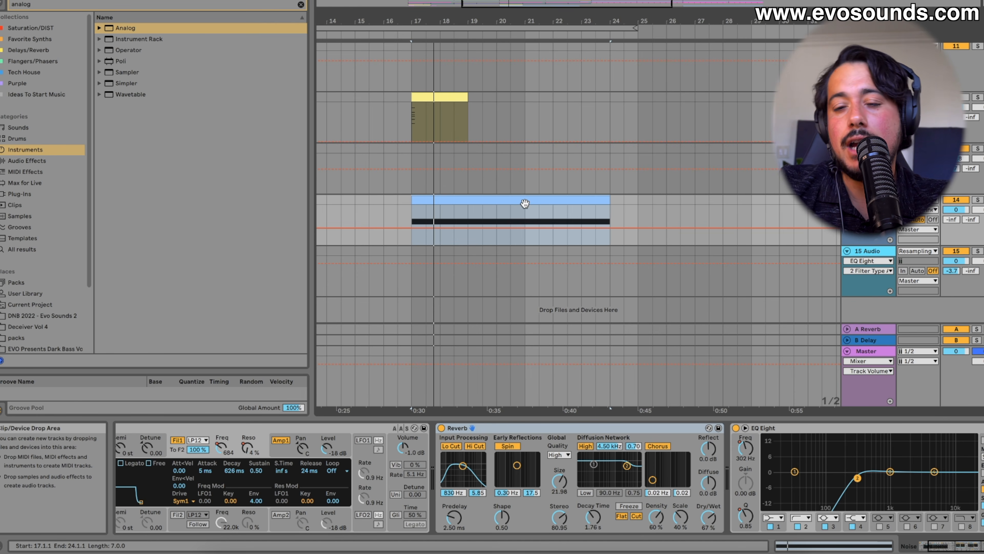
Step: Select the Noise track's clip spanning bars 17 to 24 and play it with the other tracks
scroll(524, 203, "left", 5)
scroll(417, 446, "left", 3)
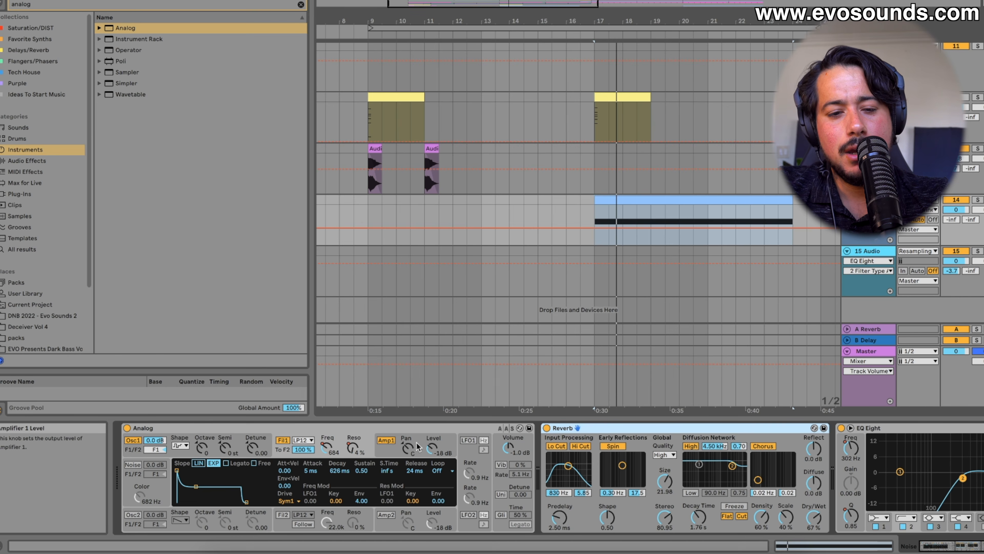
left_click(743, 202)
double_click(977, 200)
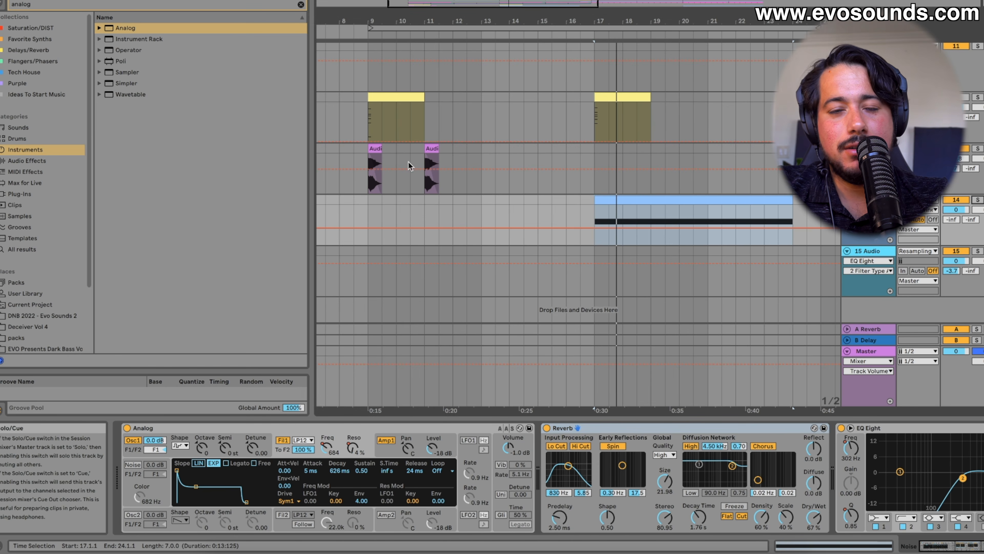
scroll(410, 165, "right", 5)
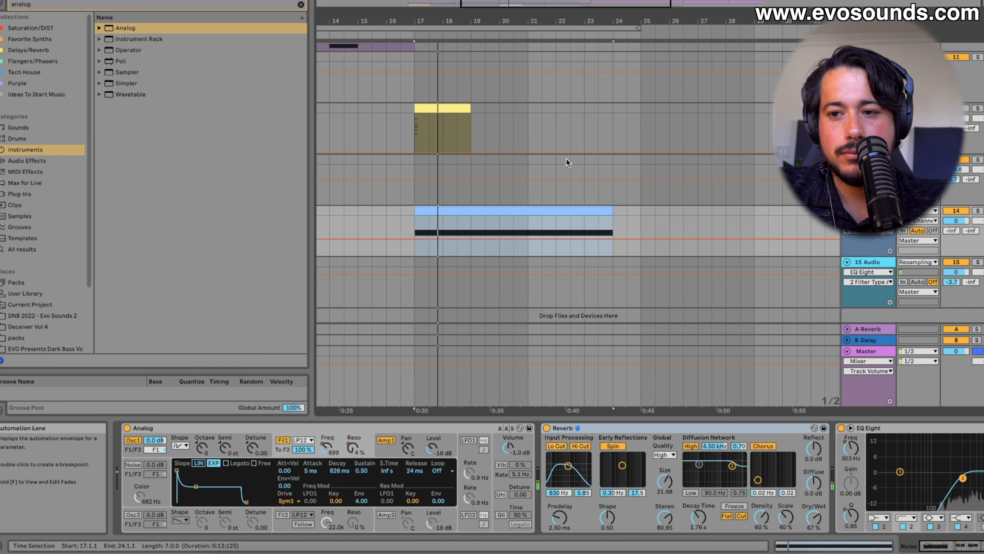
Step: Duplicate the four-bar section of audio hits from bar 9 three times, and delete the last hit at bar 23
scroll(542, 169, "left", 5)
left_click_drag(459, 160, 349, 164)
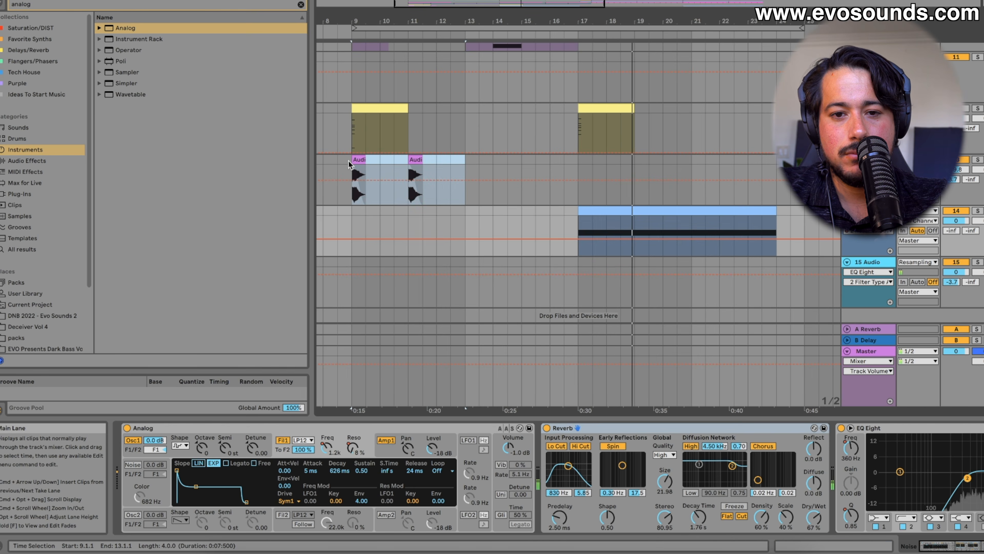
key("super+d")
key("super+d")
key("super+d")
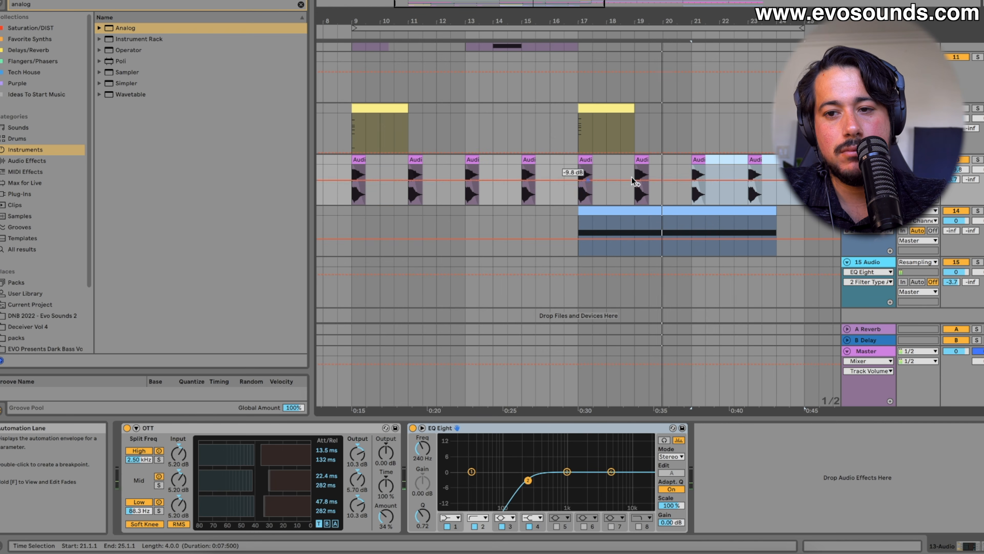
left_click(756, 160)
key("Delete")
scroll(752, 163, "up", 1)
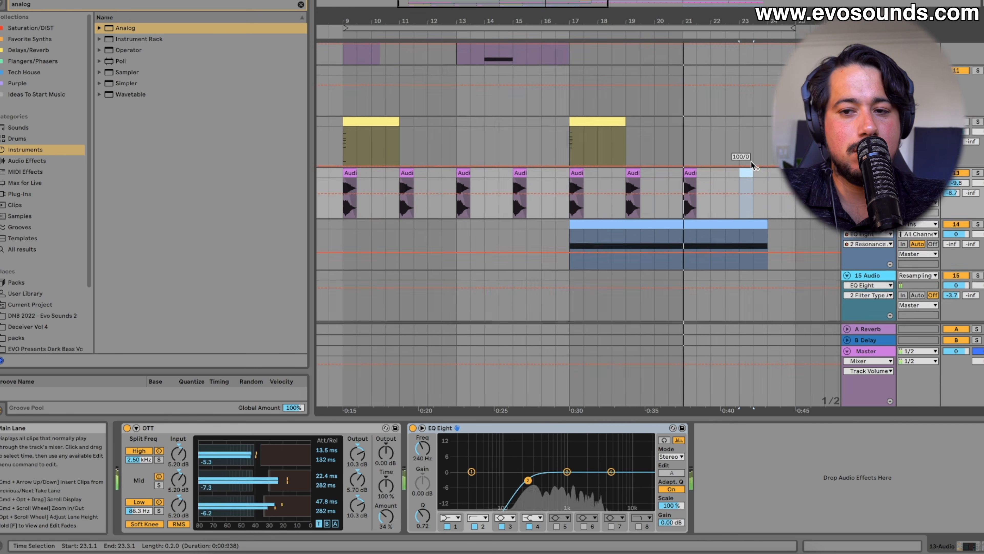
scroll(720, 208, "right", 3)
scroll(721, 208, "up", 1)
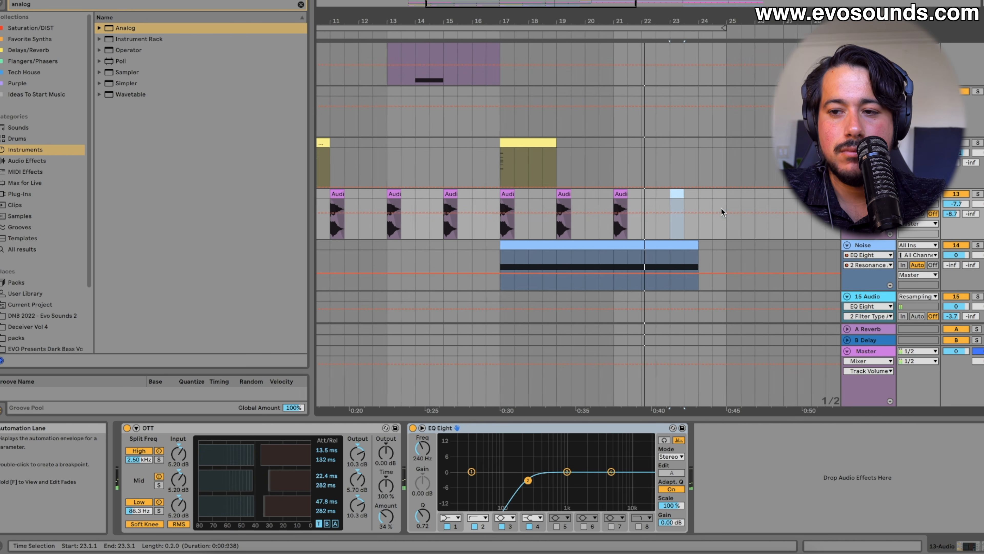
scroll(721, 208, "right", 1)
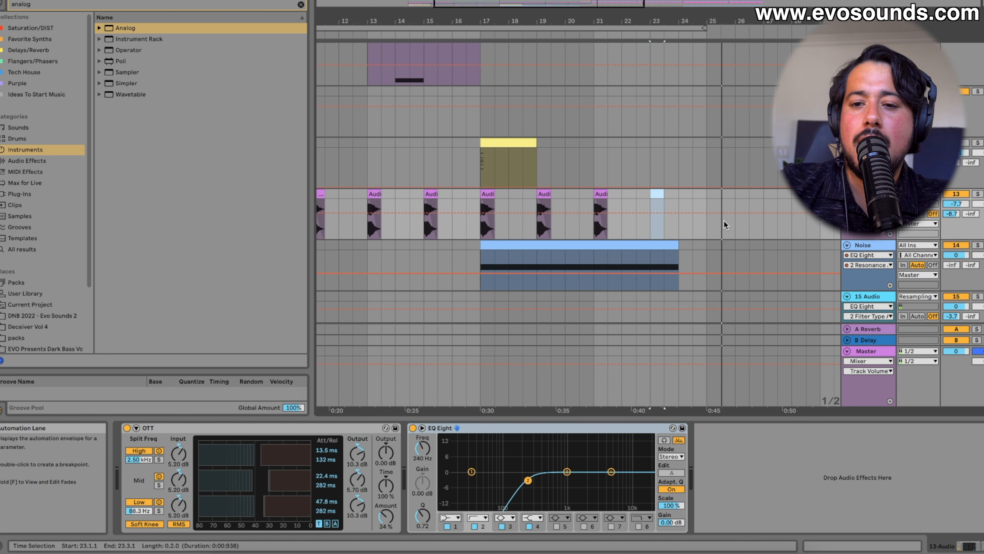
Step: Select the noise clip, show Analog's F1 Freq automation, and choose the noise waveform for oscillator 1's shape
left_click(639, 245)
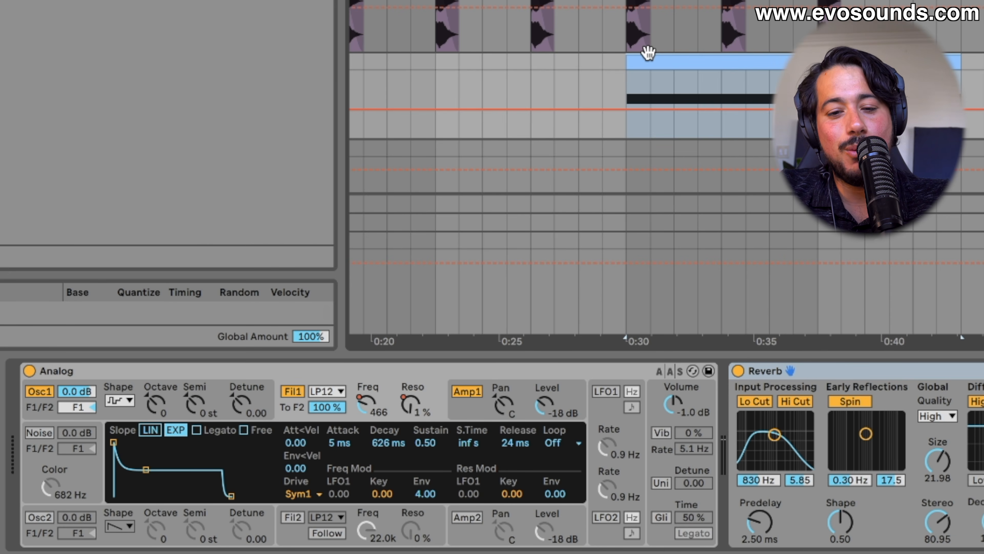
left_click(367, 403)
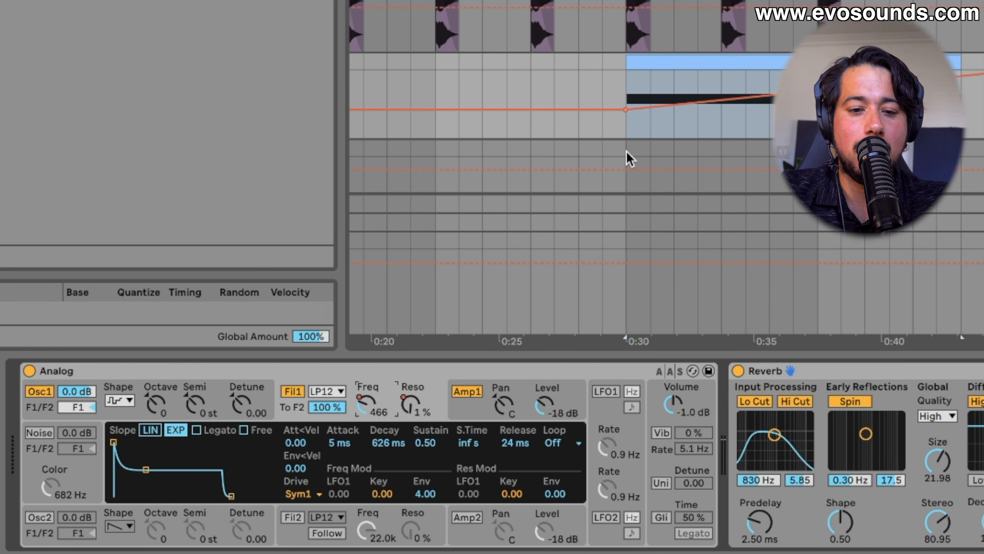
left_click(100, 375)
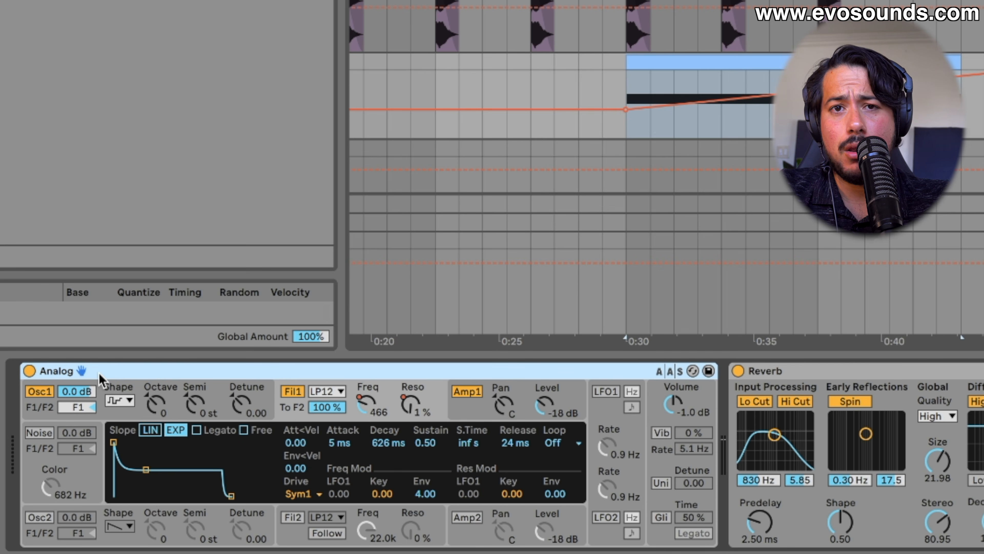
left_click(116, 400)
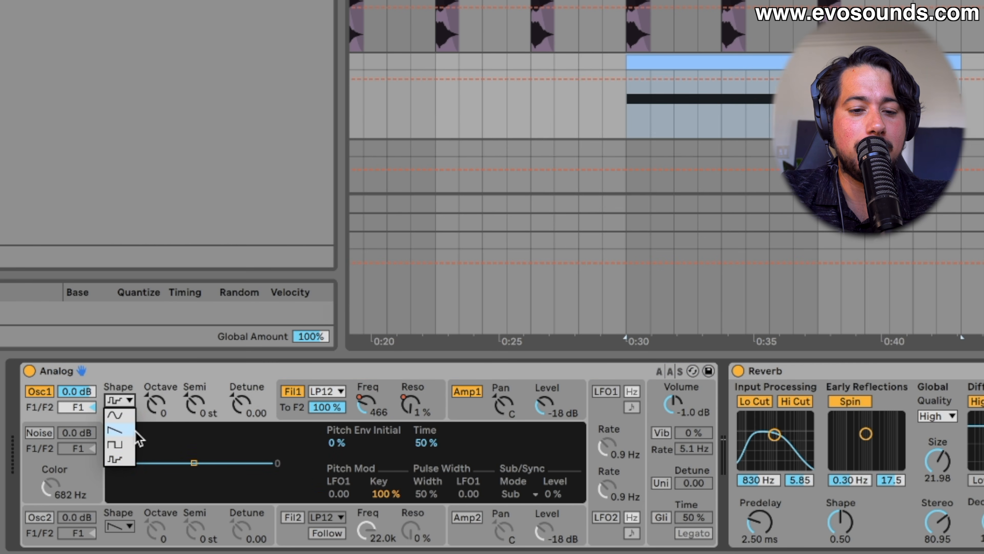
left_click(111, 459)
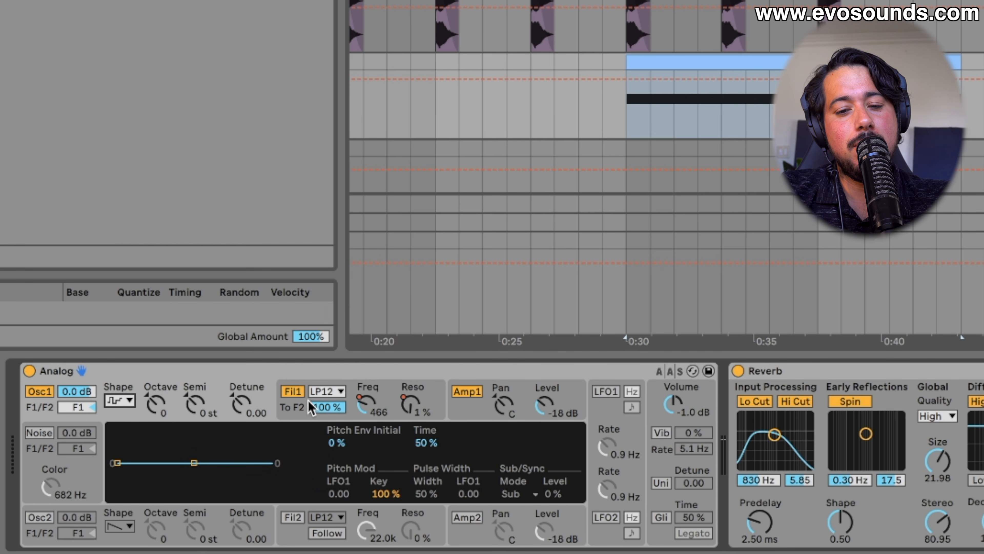
Step: Inspect Analog's LP12 filter 1 settings and display its frequency automation on the noise clip
left_click(368, 404)
left_click(327, 391)
left_click(327, 407)
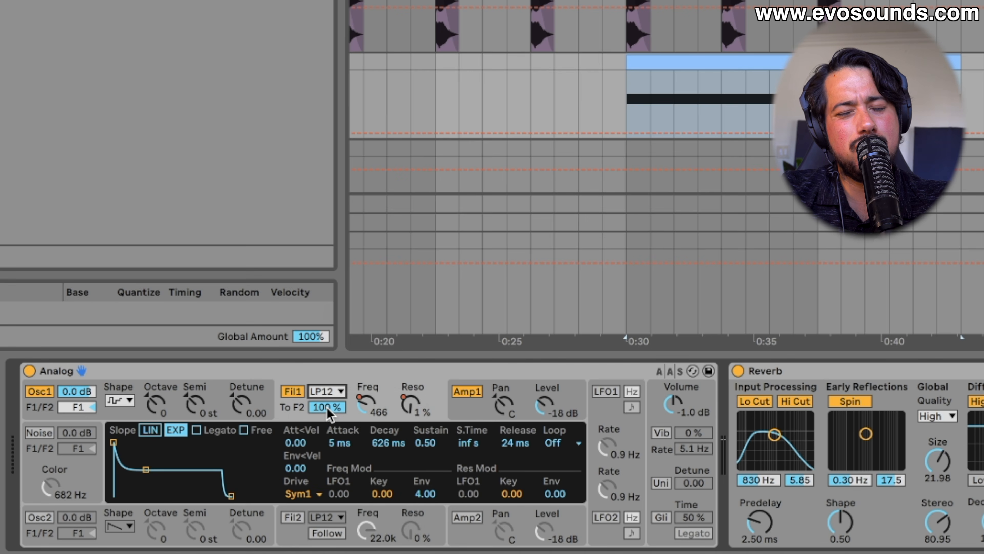
left_click(362, 399)
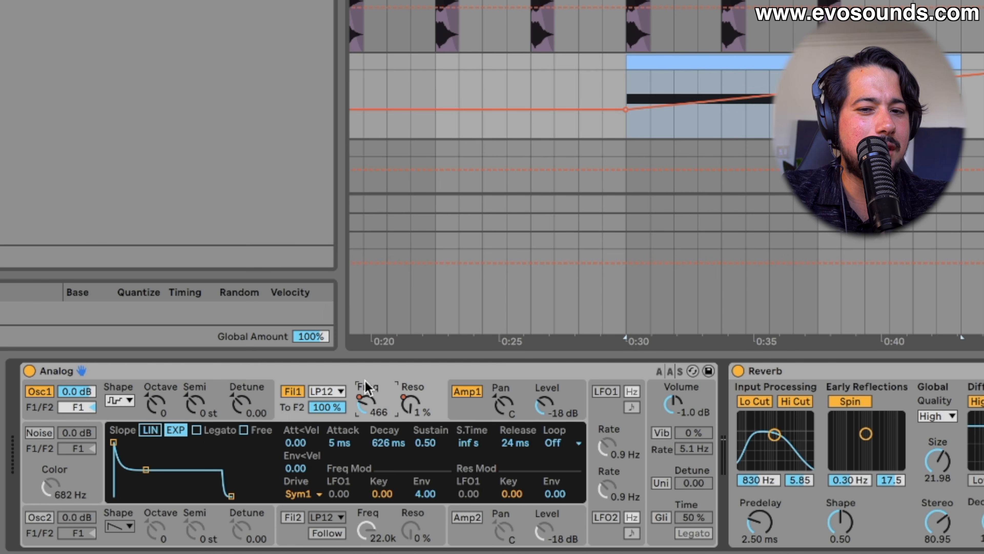
scroll(747, 56, "up", 3)
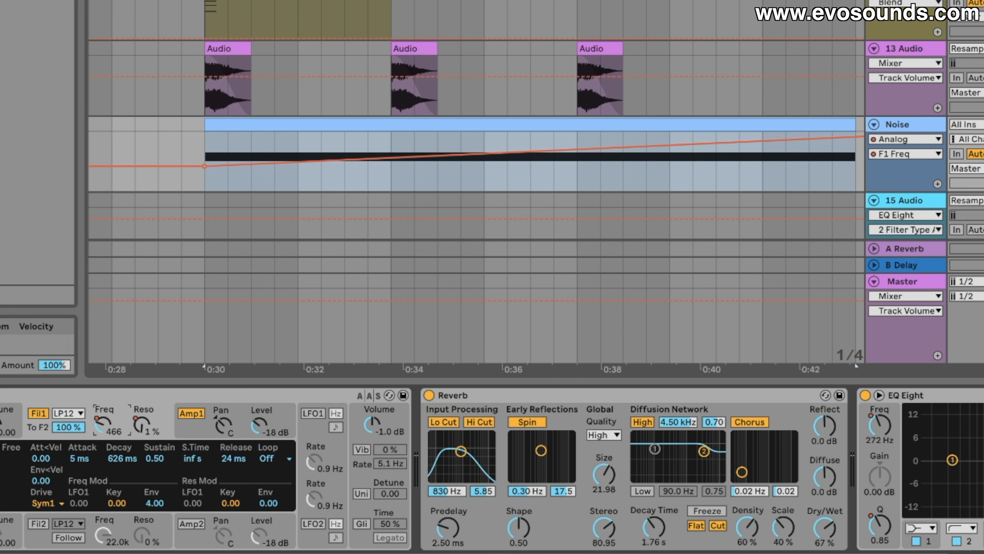
key("a")
key("a")
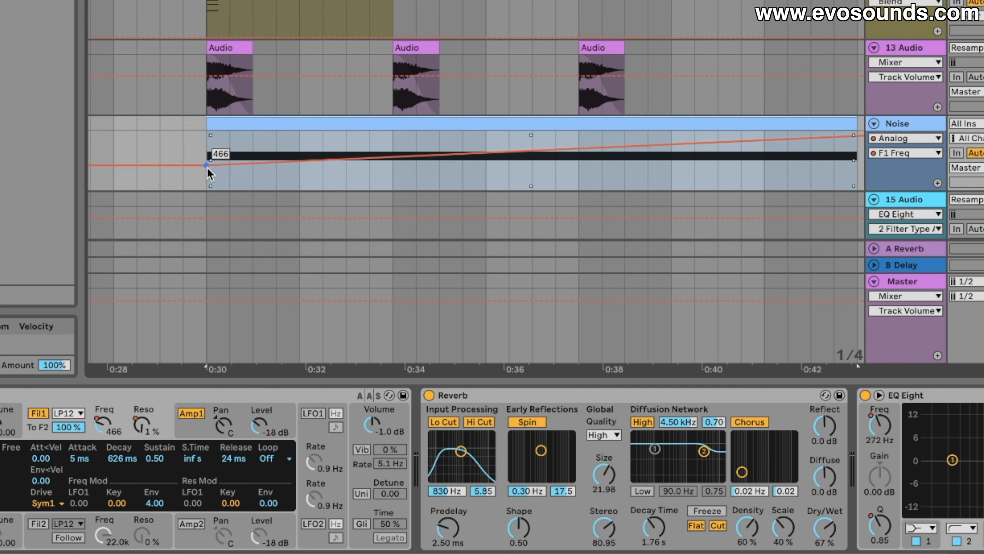
key("Delete")
key("ctrl+z")
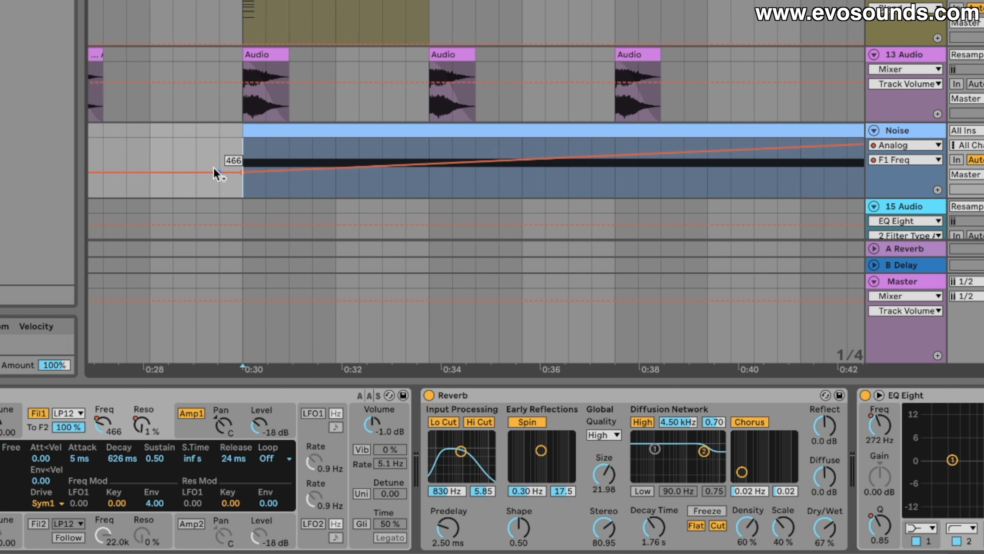
Step: Make the F1 Freq automation ramp peak at the end of the noise clip, and play the clip to hear the sweep
left_click_drag(621, 142, 611, 139)
scroll(488, 127, "left", 5)
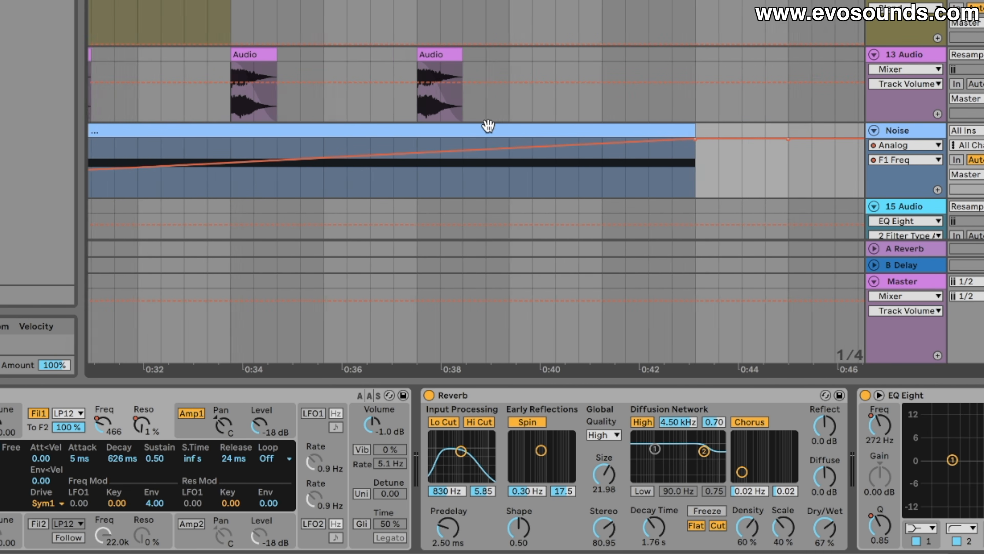
left_click(488, 128)
key("space")
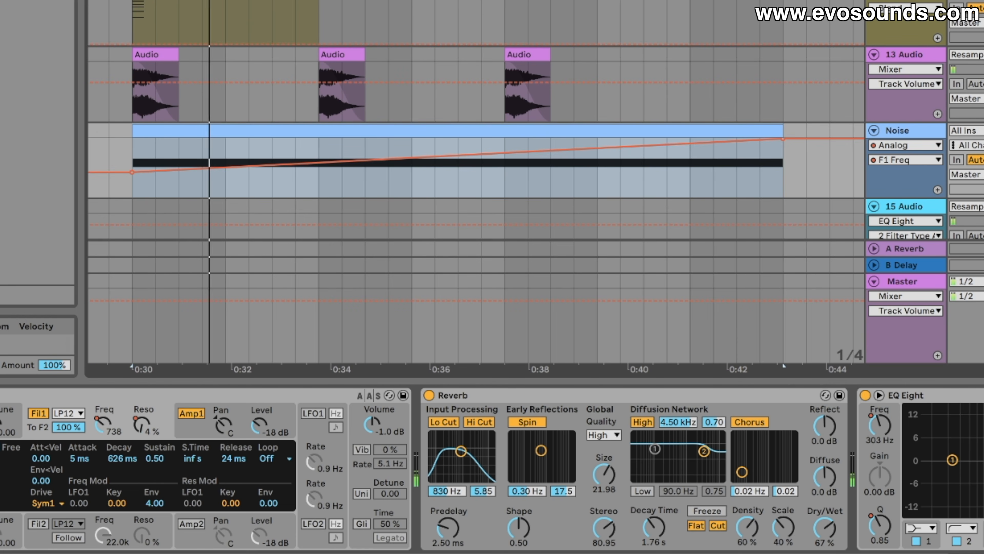
scroll(241, 181, "right", 3)
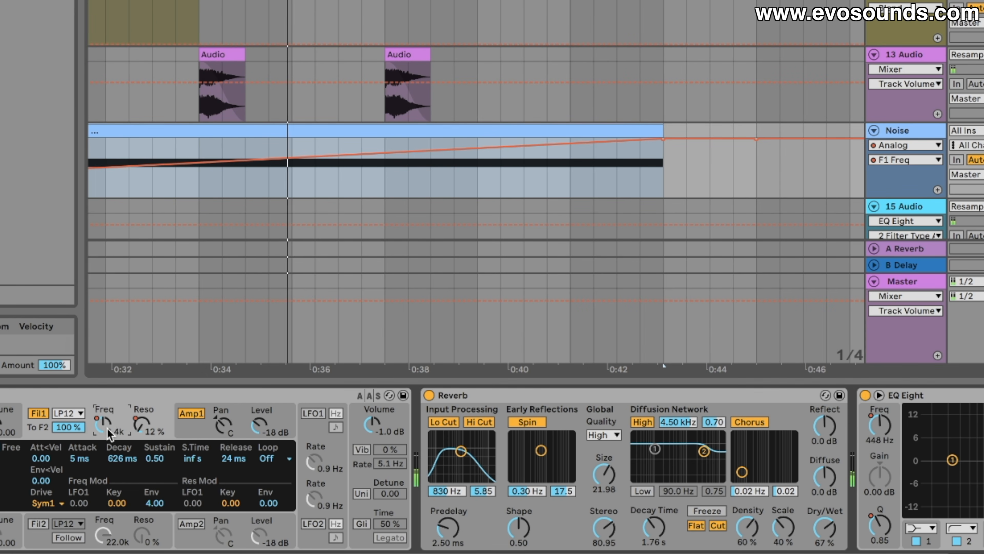
scroll(388, 225, "left", 3)
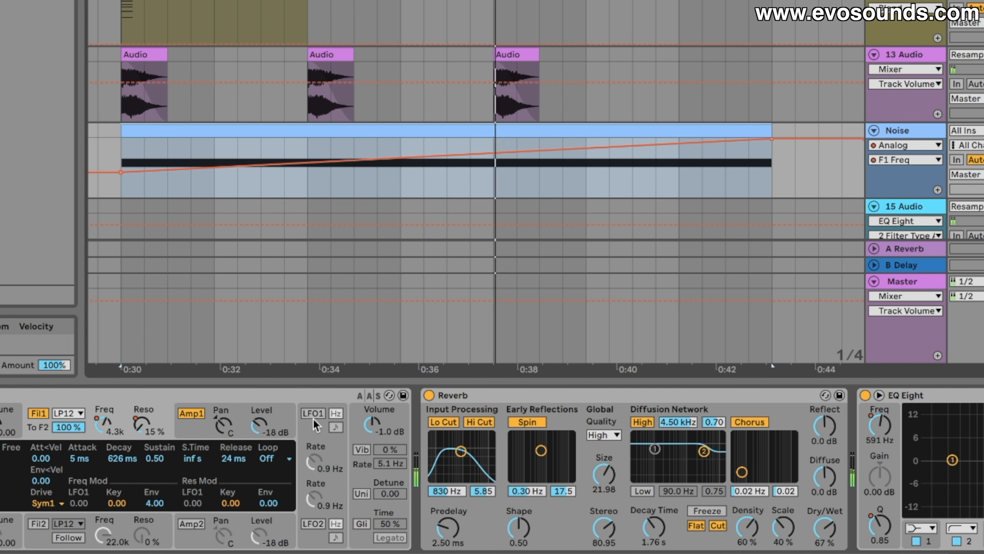
scroll(562, 457, "right", 5)
scroll(589, 467, "left", 5)
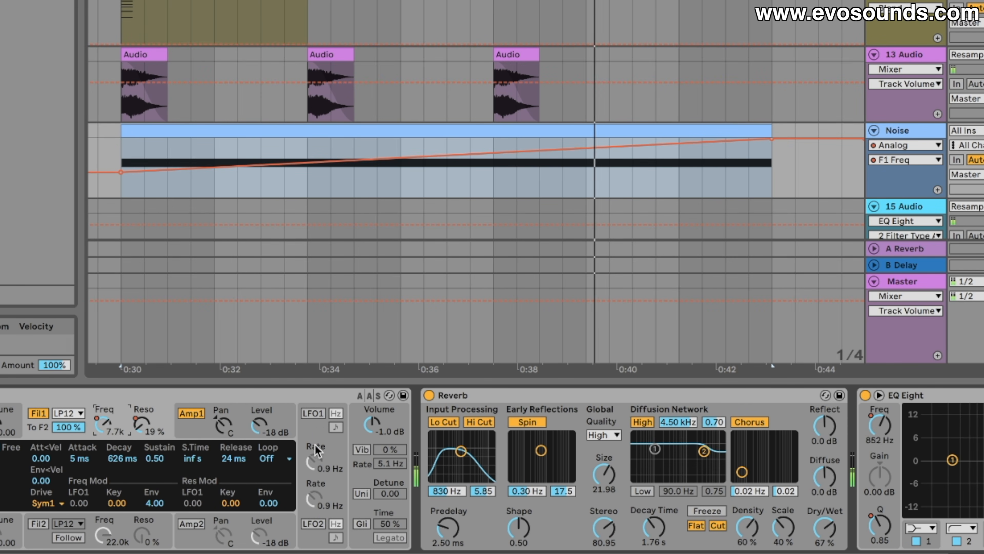
Step: Raise the middle and end breakpoints of Analog's filter 1 resonance automation, and audition the clip with Reverb off and on
left_click(142, 425)
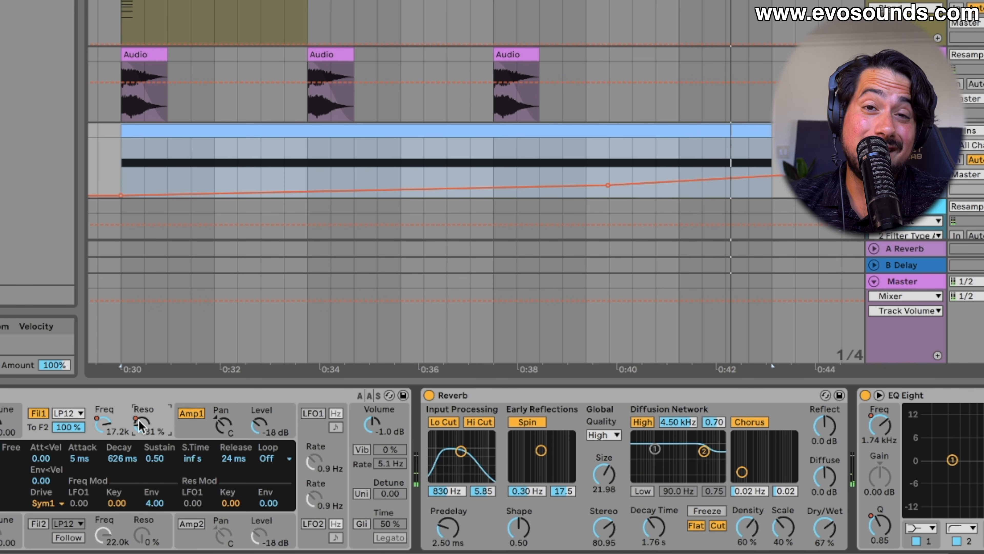
left_click_drag(771, 176, 772, 152)
key("space")
left_click_drag(607, 185, 611, 146)
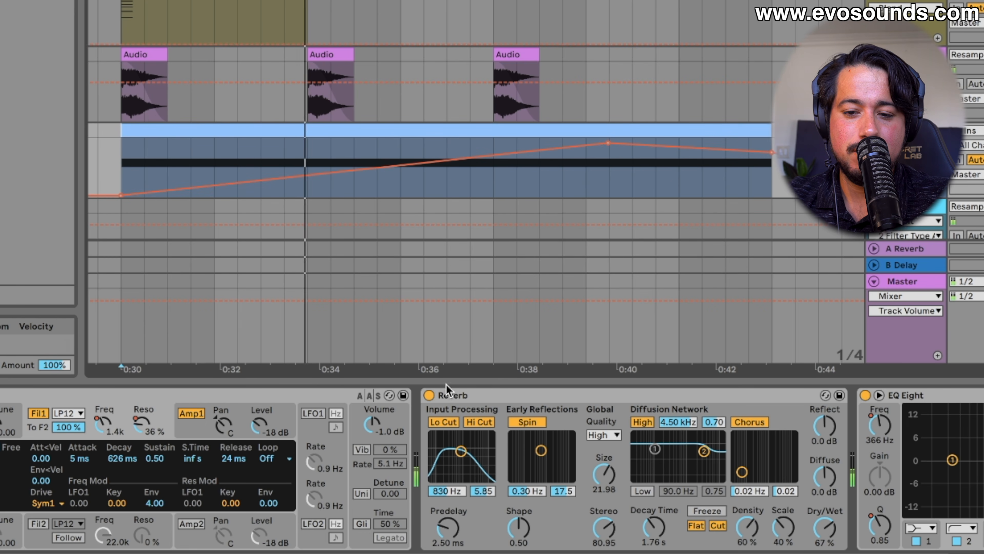
left_click(429, 395)
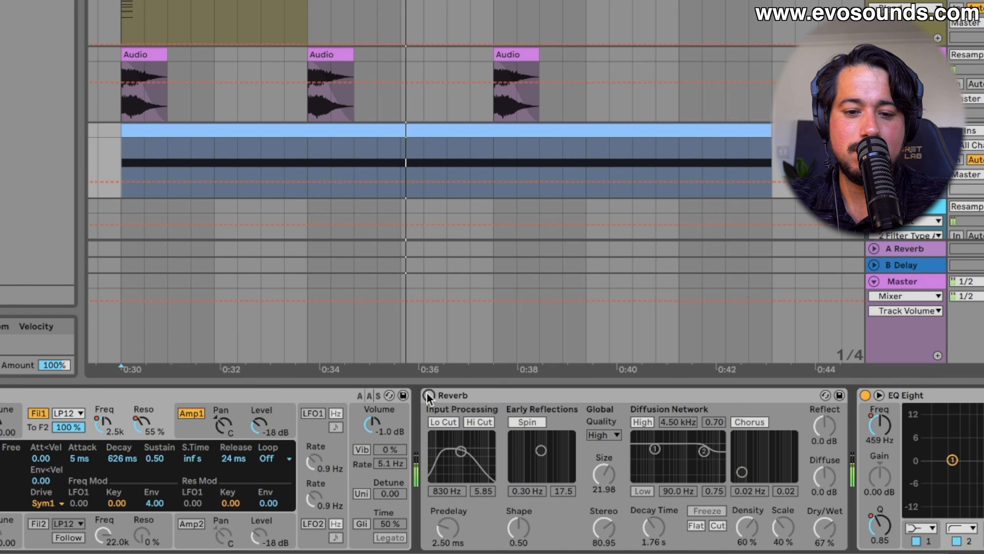
left_click(428, 395)
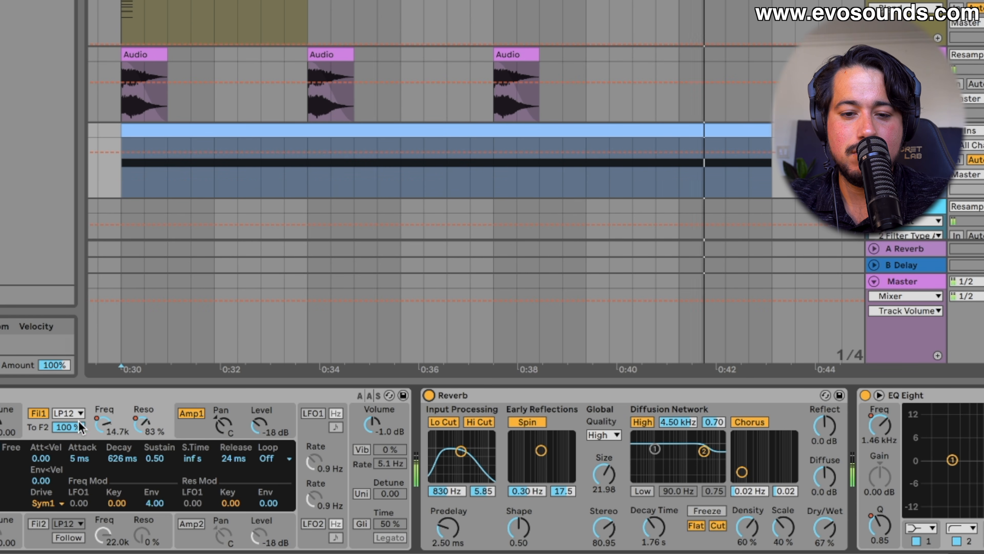
Step: Reshape the noise clip's F1 Freq automation to start high at 0:30, drop sharply just after, and rise towards 0:45
scroll(779, 176, "down", 3, "ctrl")
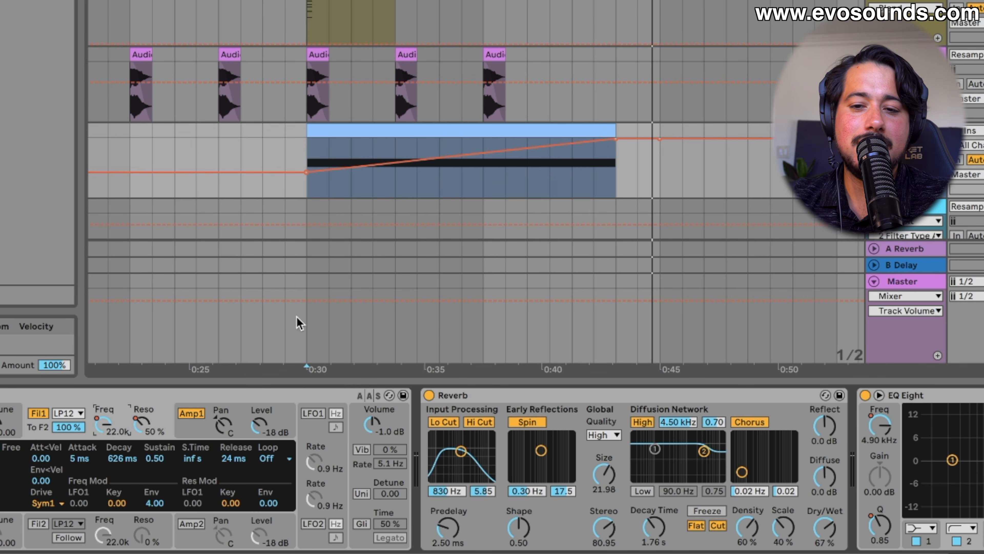
left_click_drag(614, 140, 326, 200)
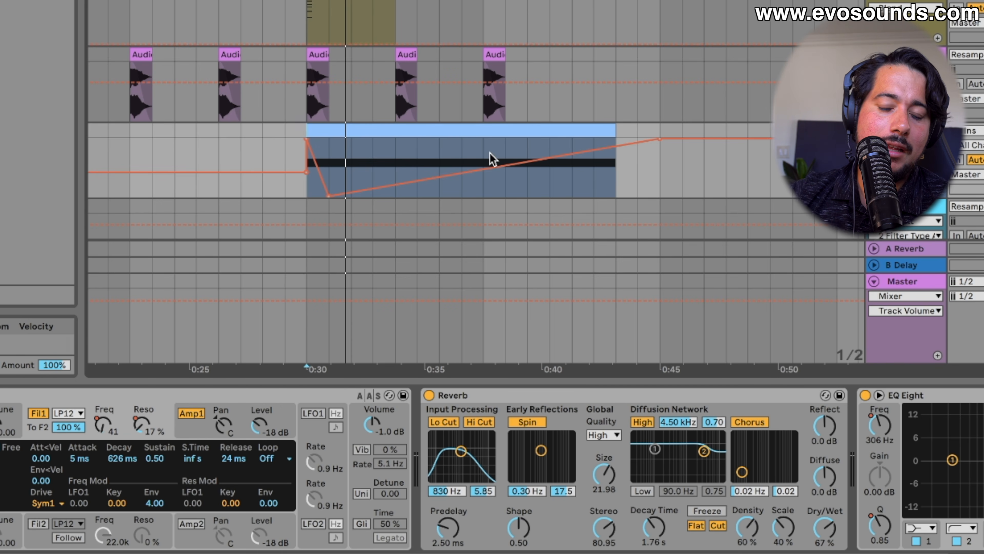
scroll(490, 153, "down", 5)
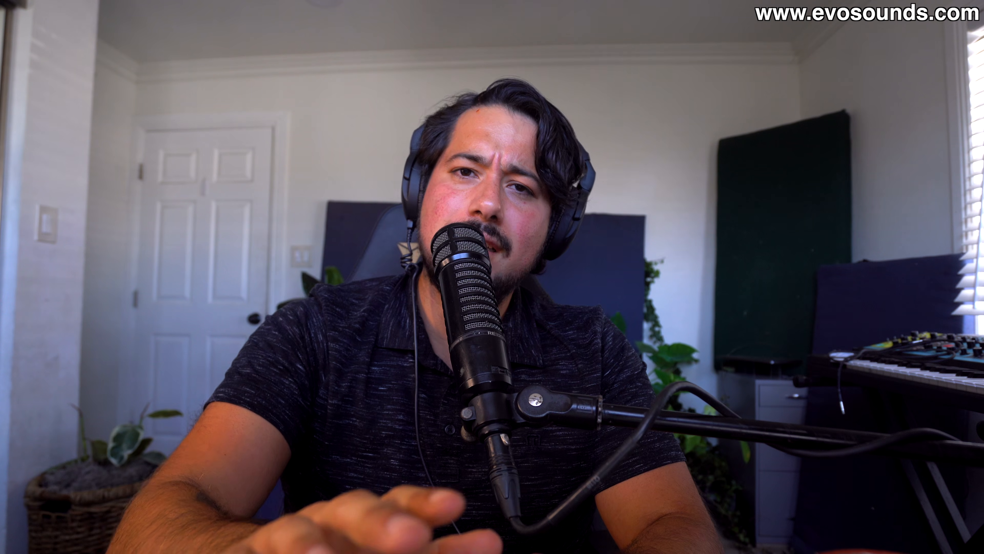